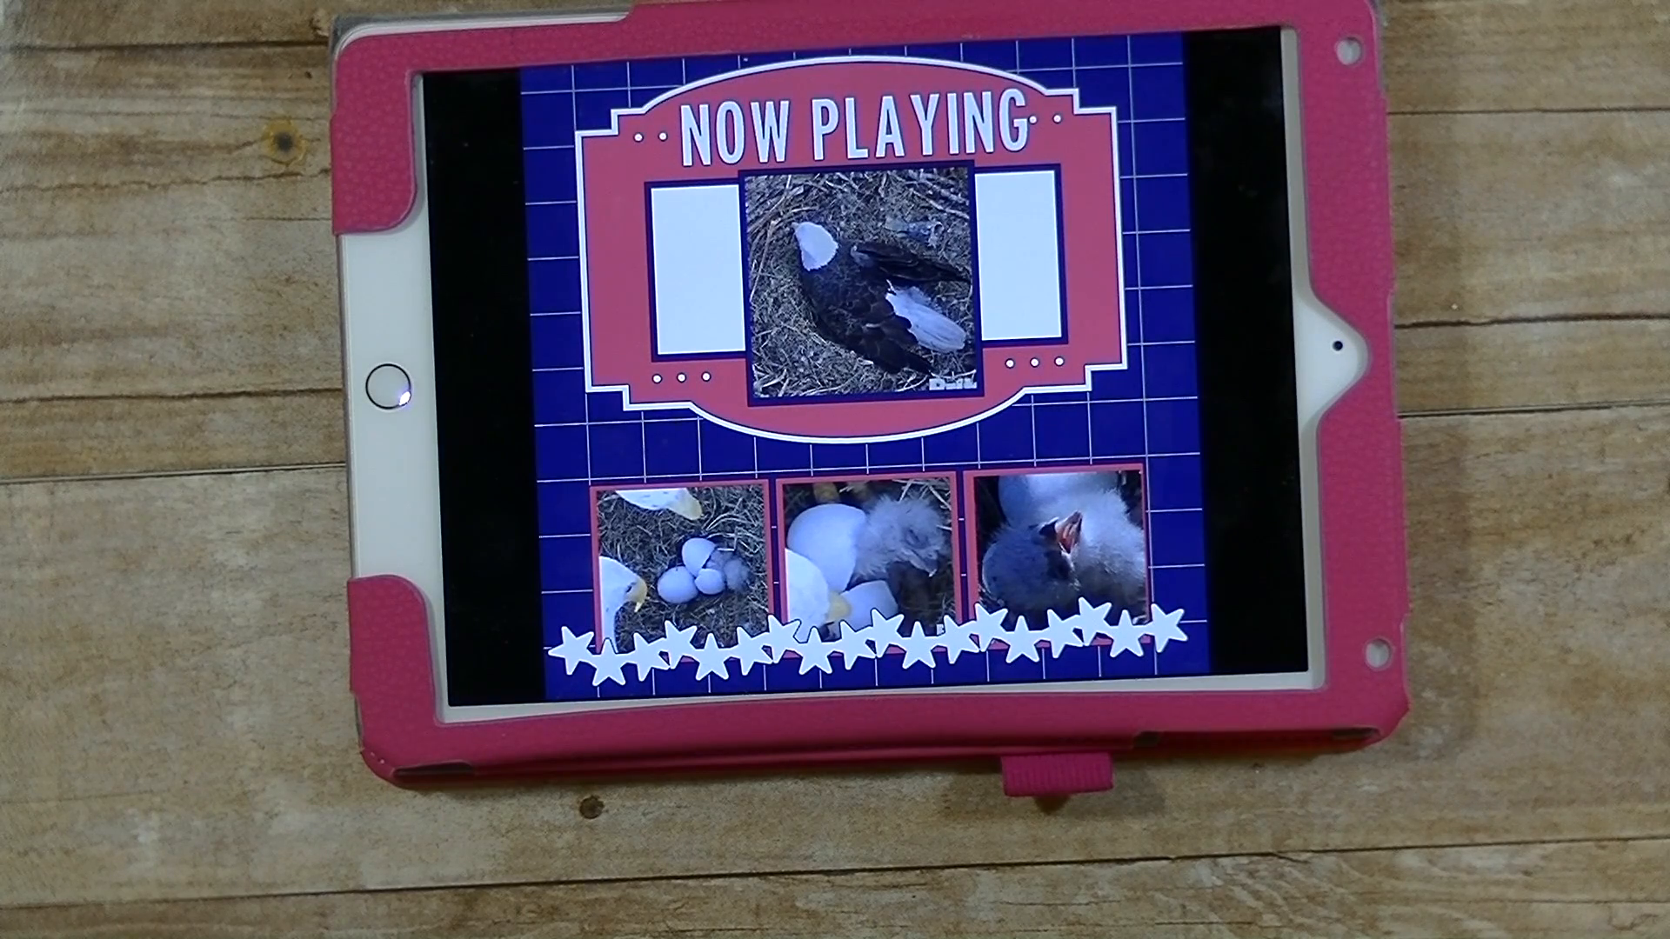
click(451, 484)
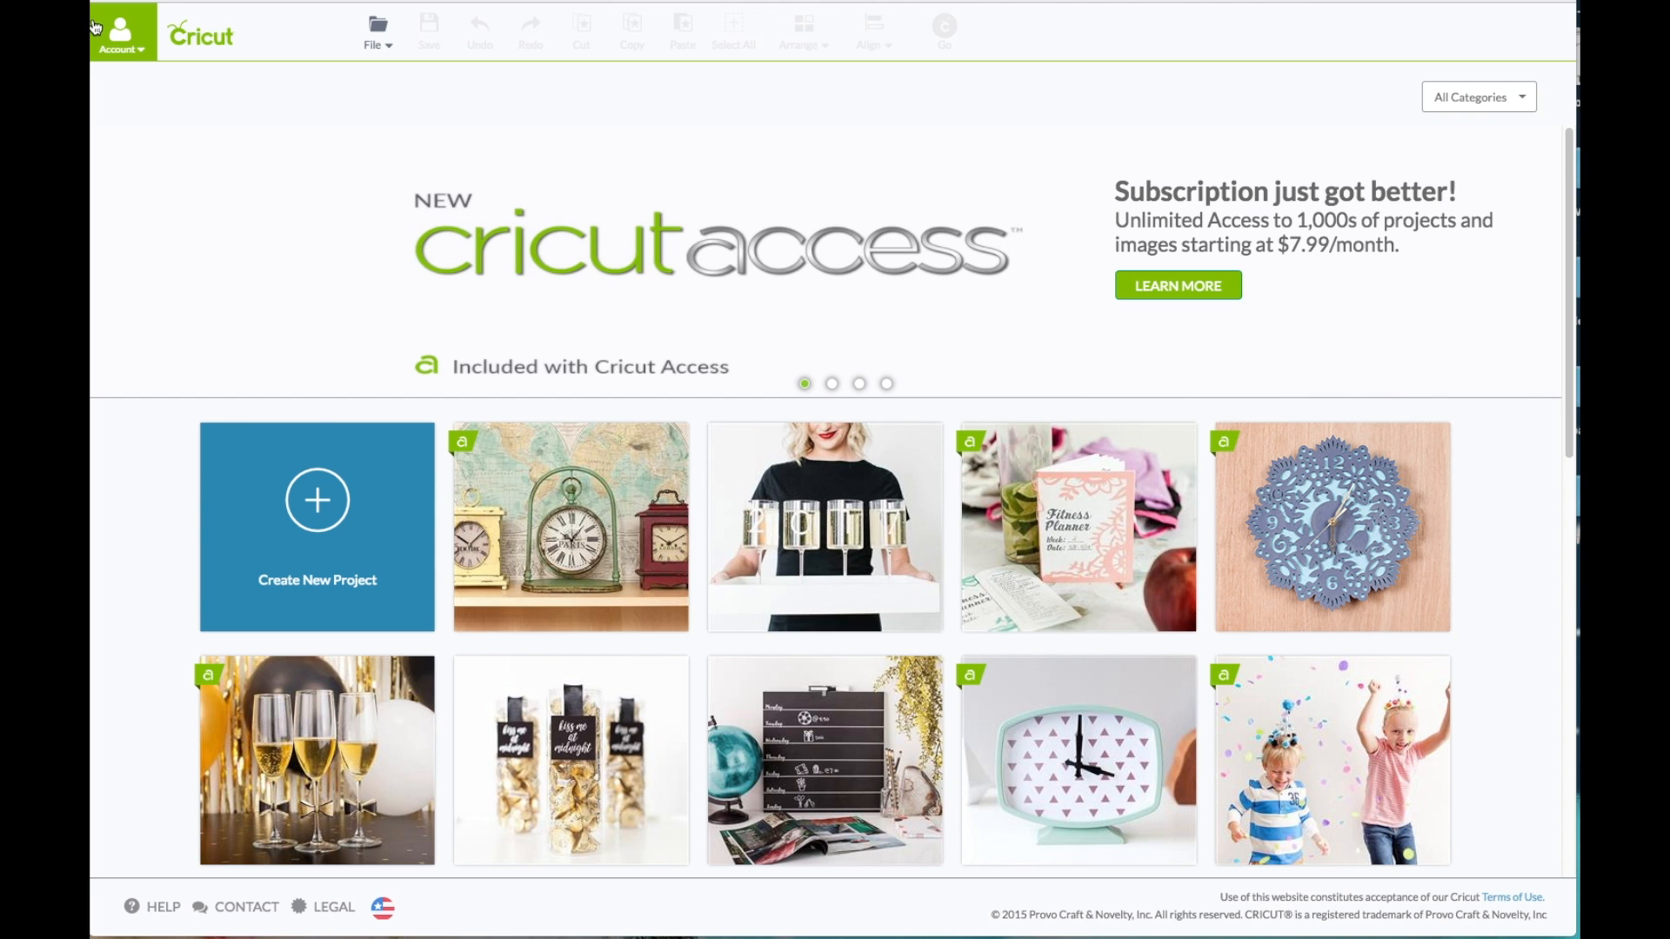
Step: Sign in to the Cricut account with the saved Cricut ID credentials
click(120, 43)
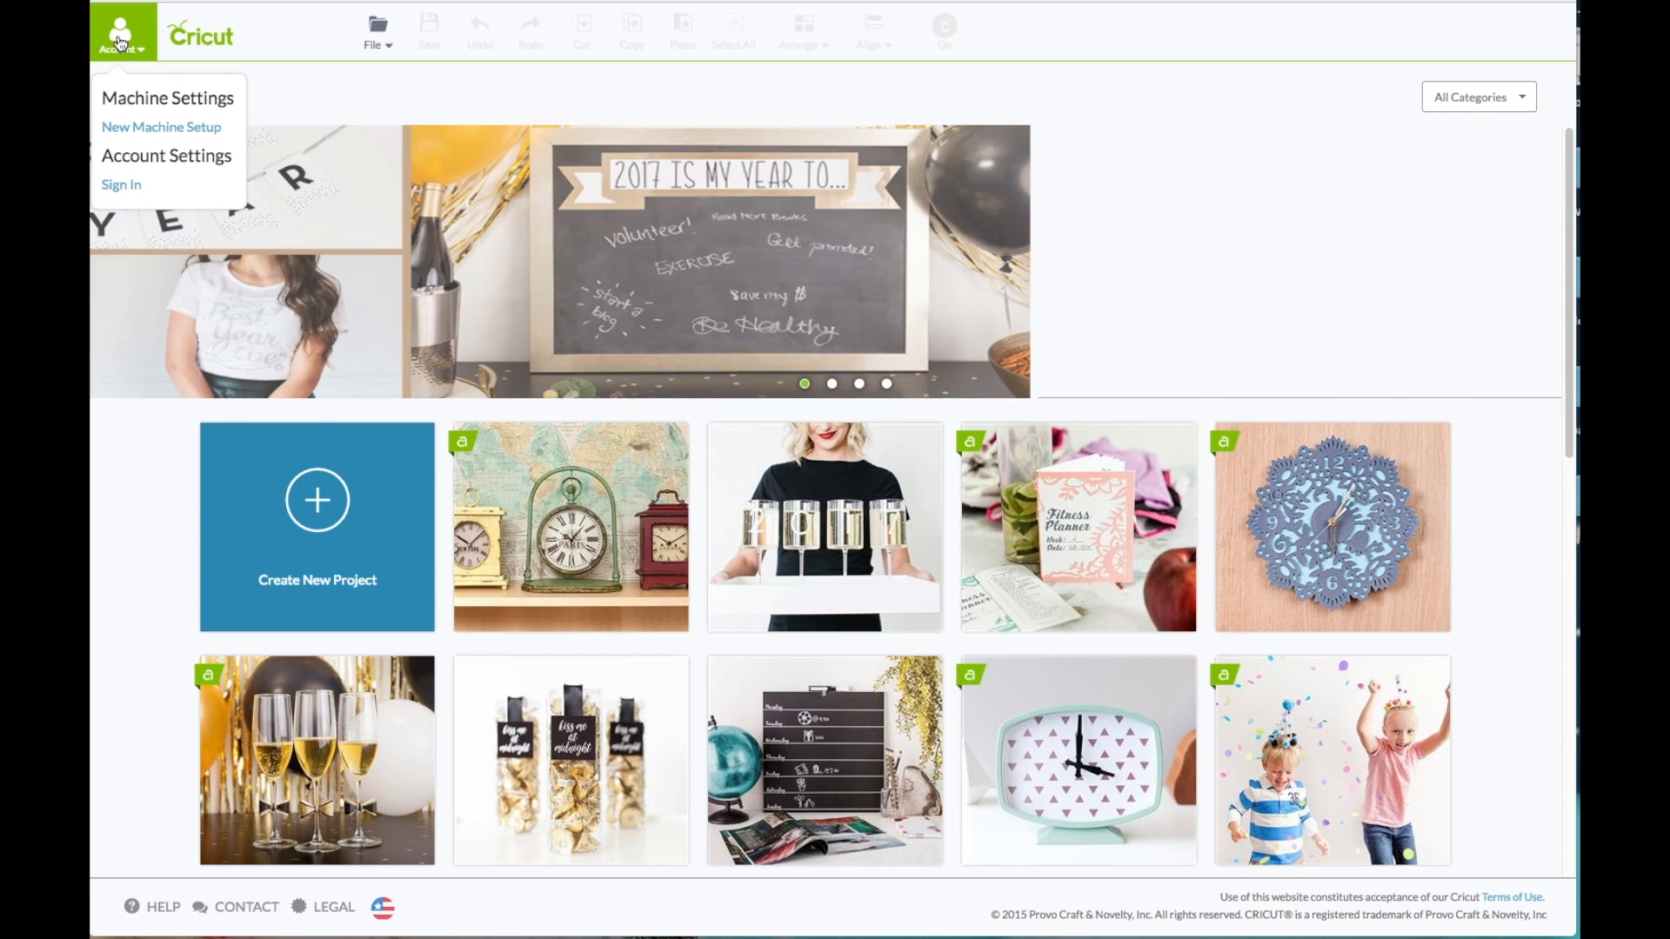
click(119, 184)
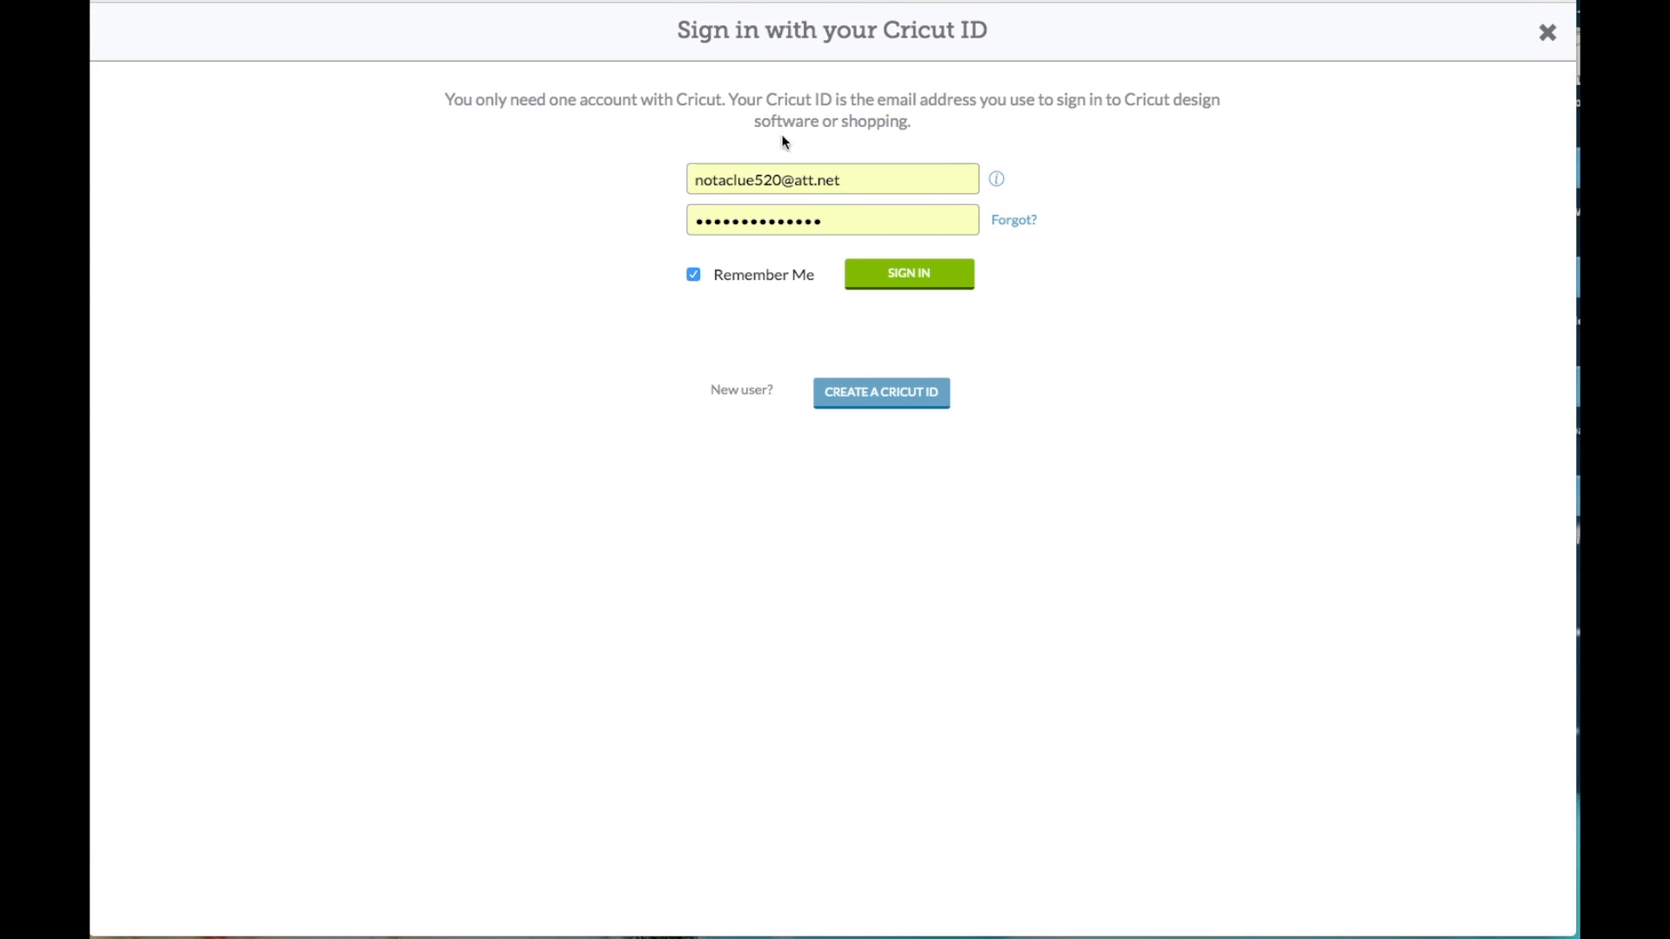
click(939, 266)
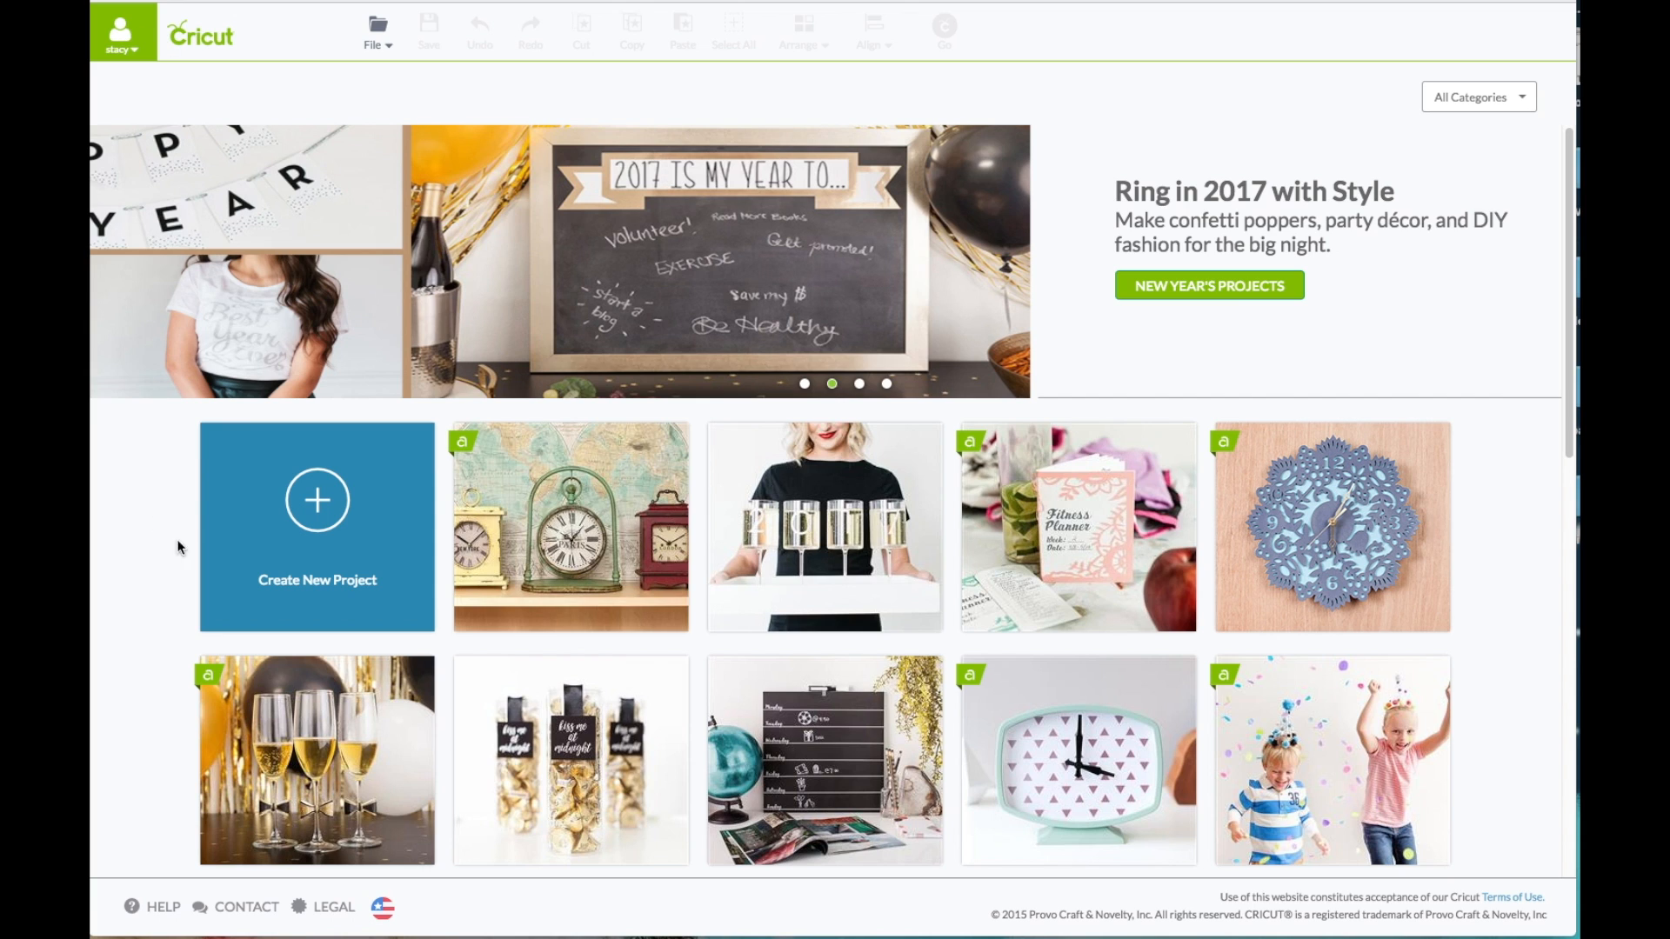
Step: Create a new project and search the image library's cartridges for FAMILY
click(317, 528)
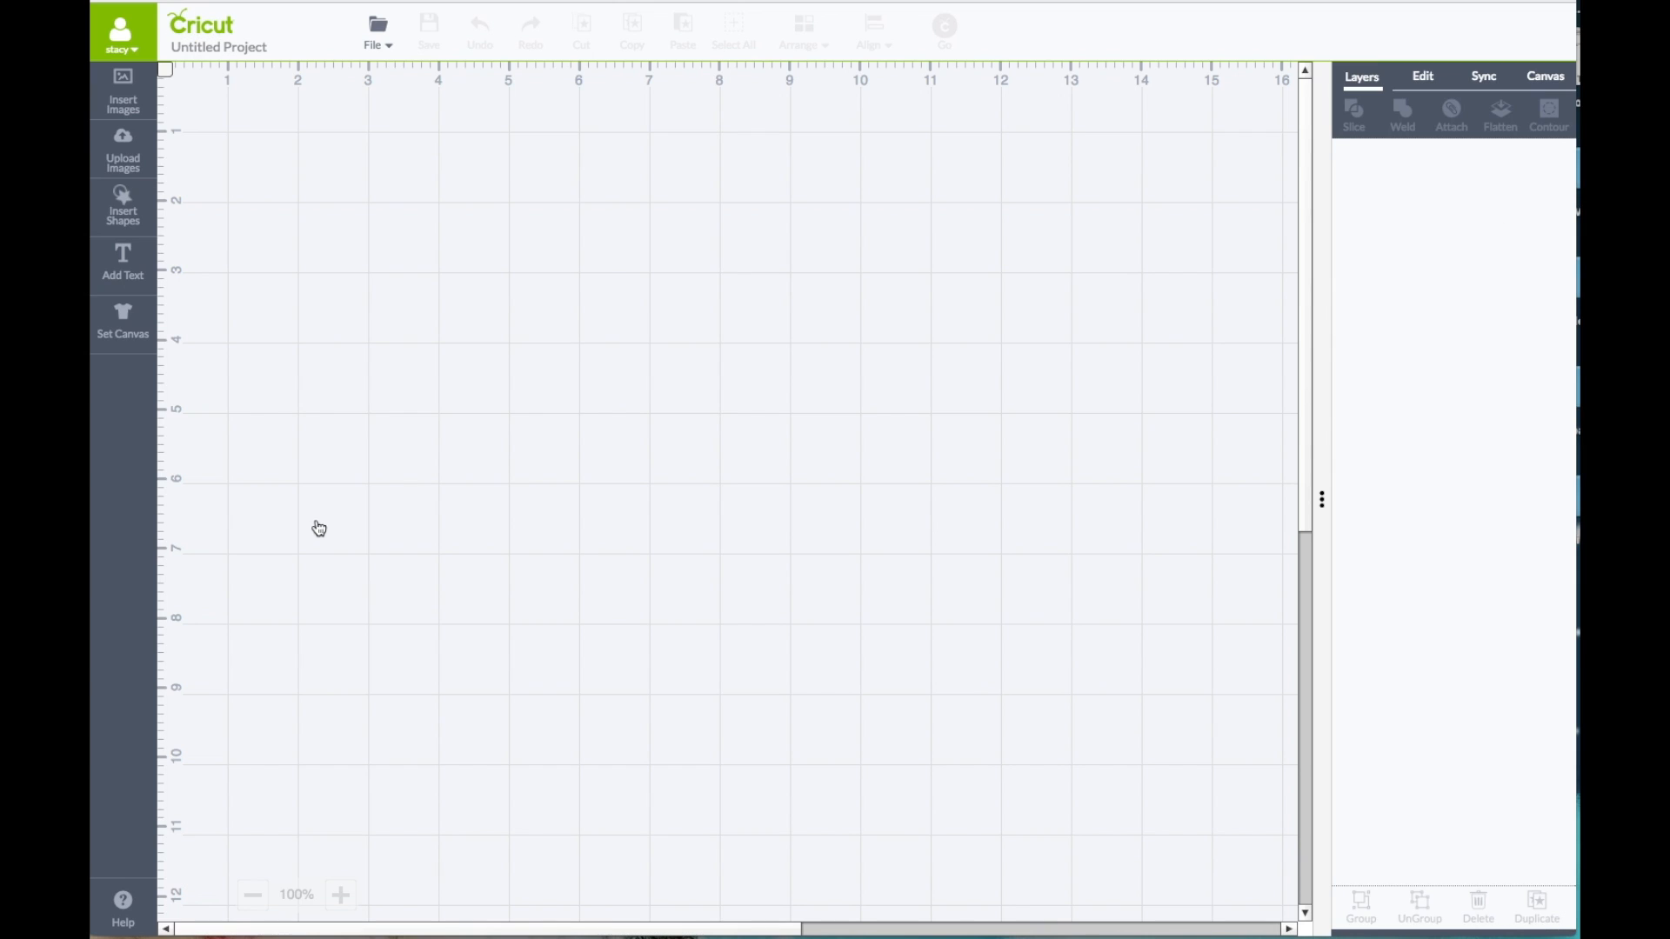
click(134, 105)
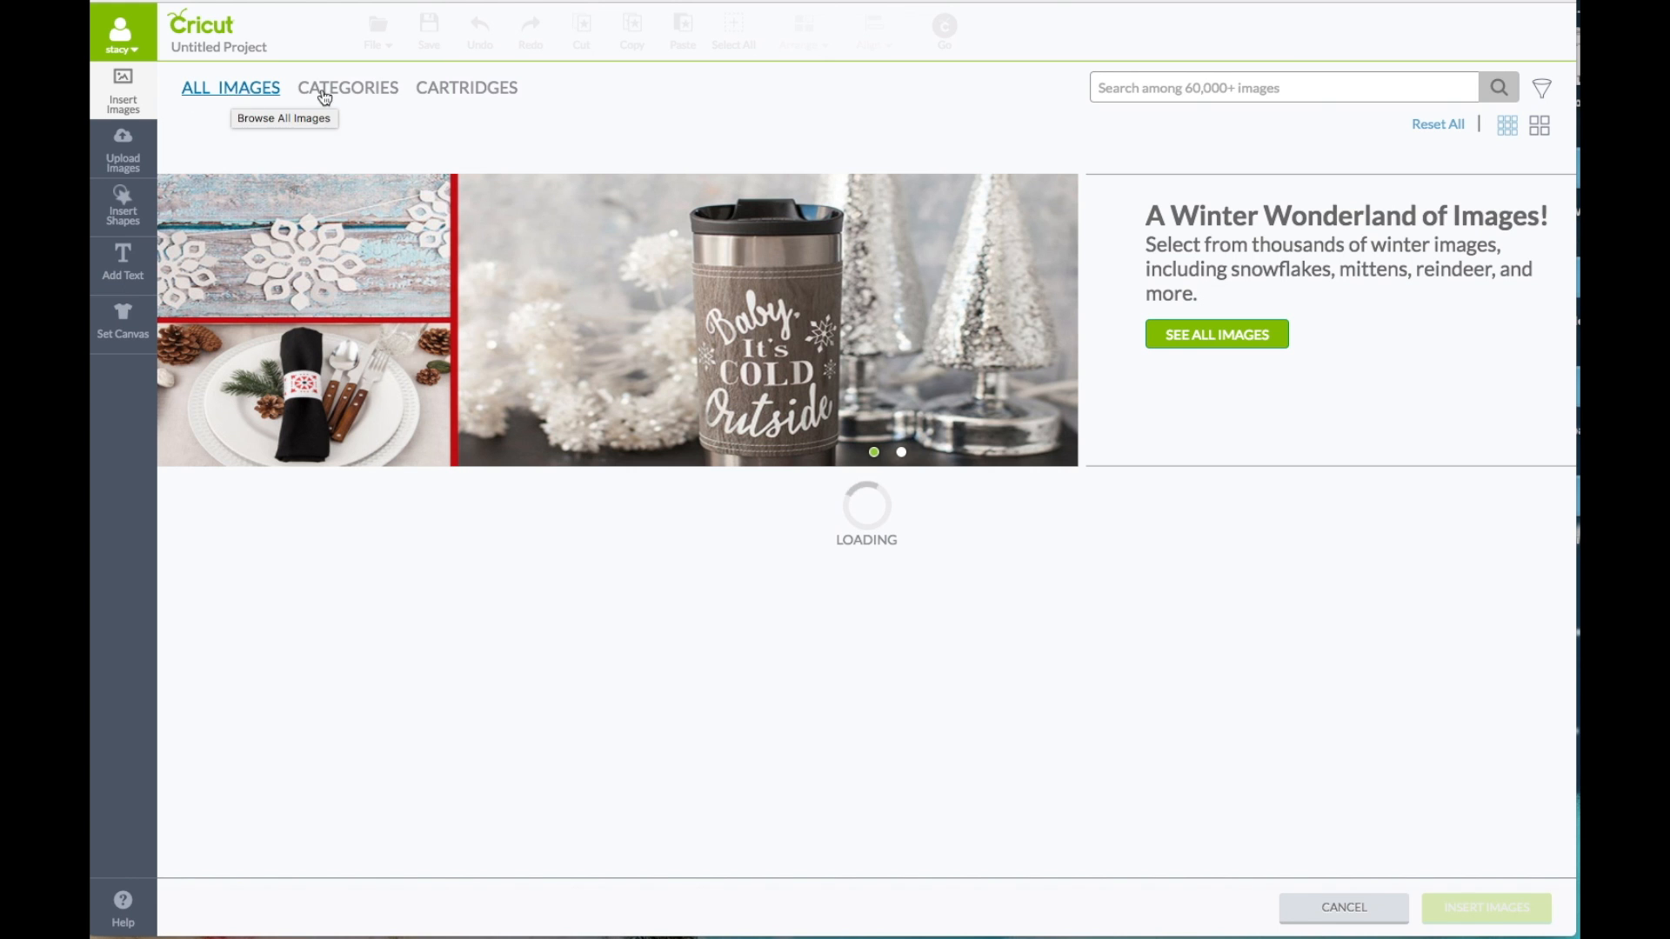
click(490, 100)
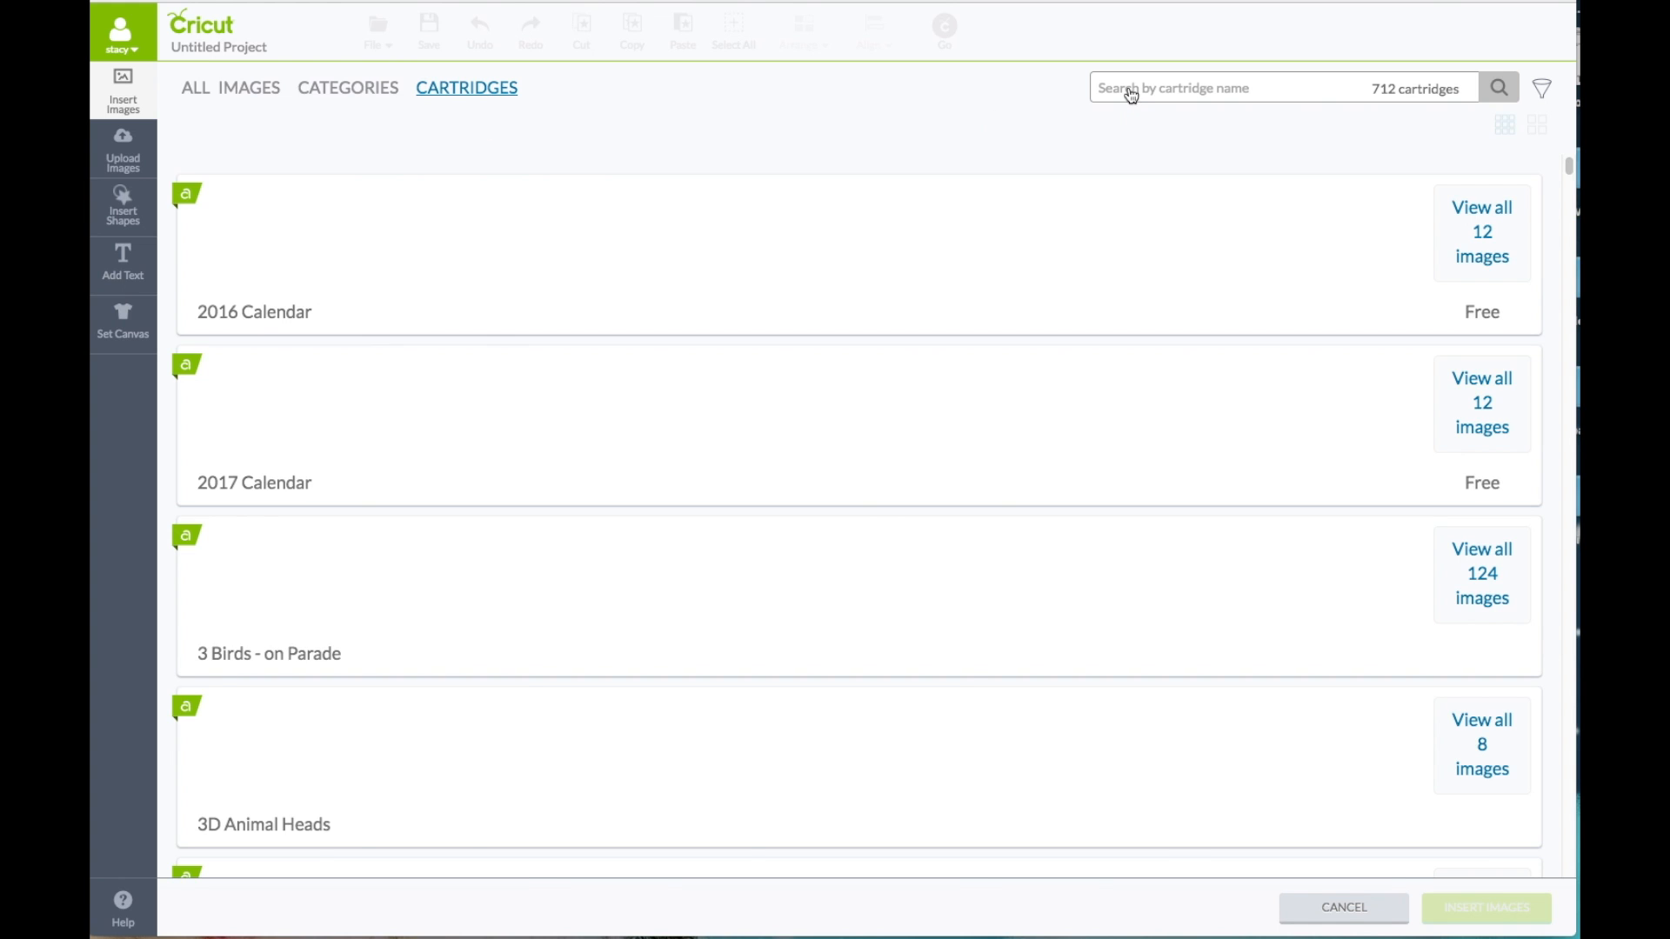
text(FAMILY)
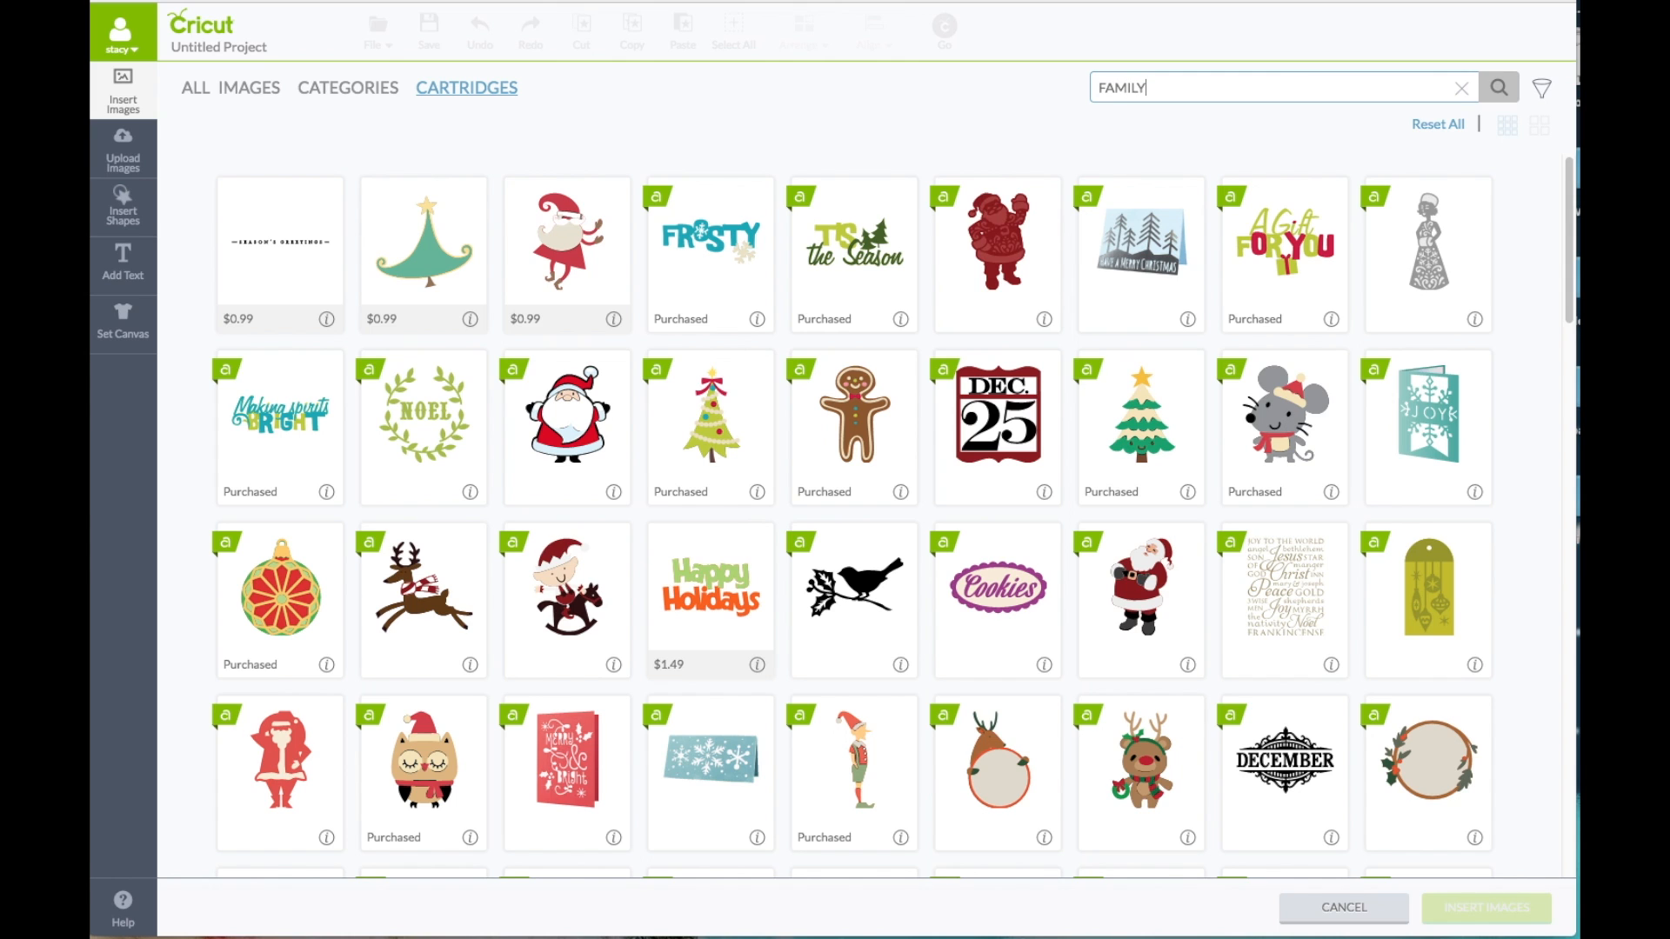
key(Return)
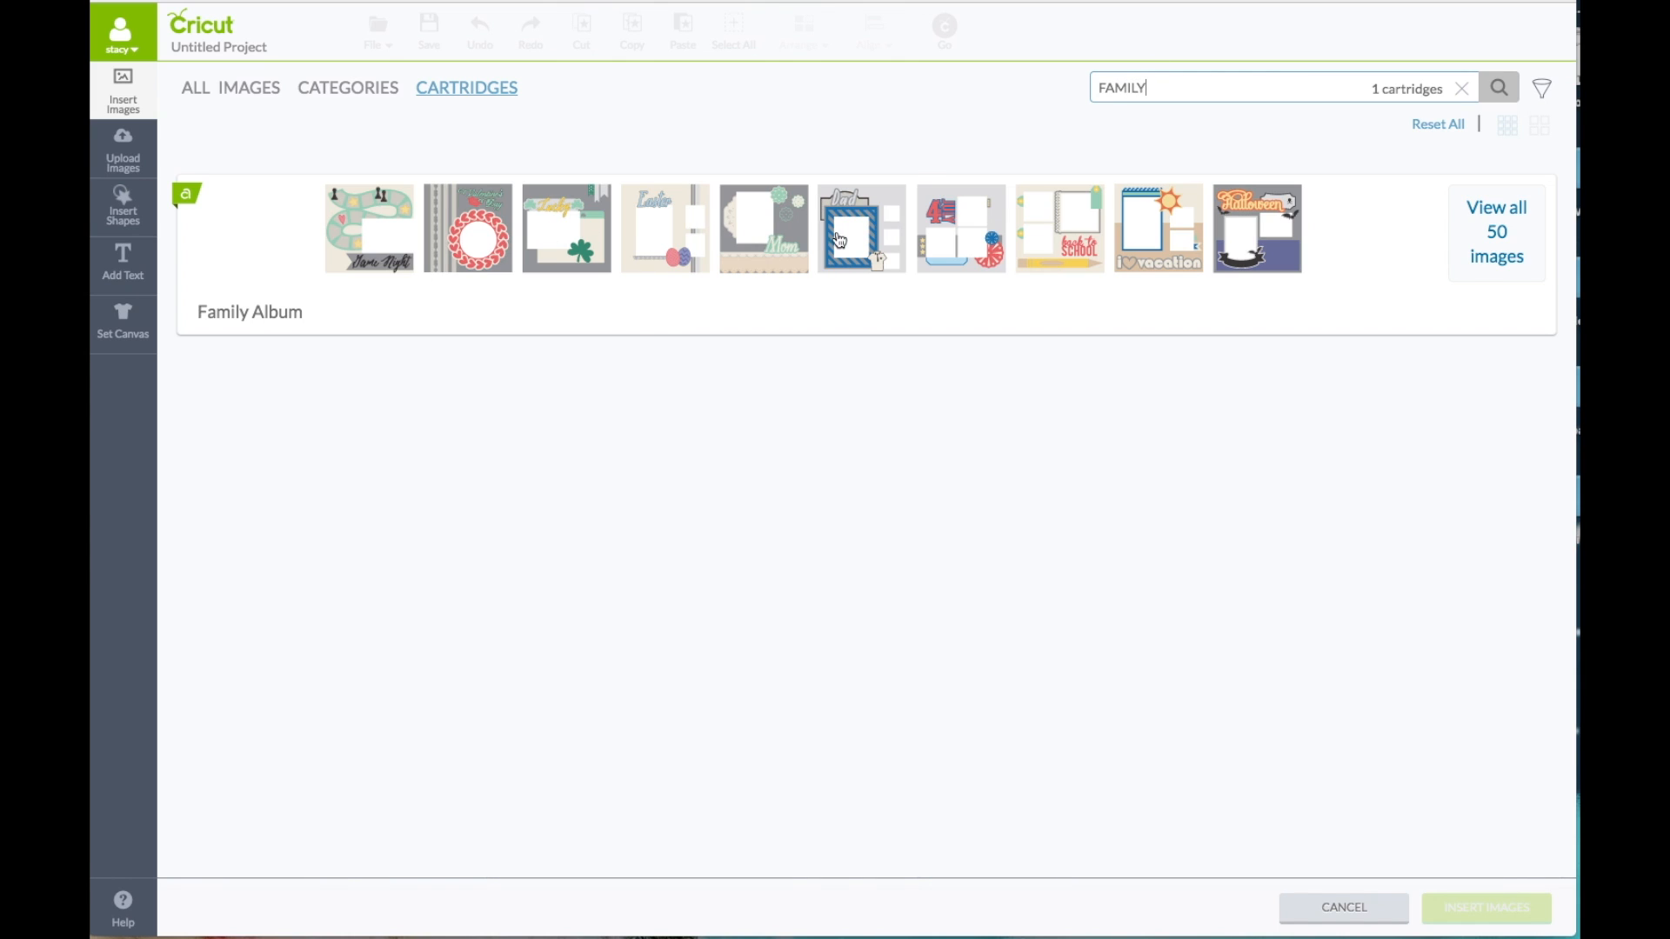
Step: Insert the Movie Night scrapbook layout from the Family Album cartridge and move it toward the right side of the canvas
click(1484, 218)
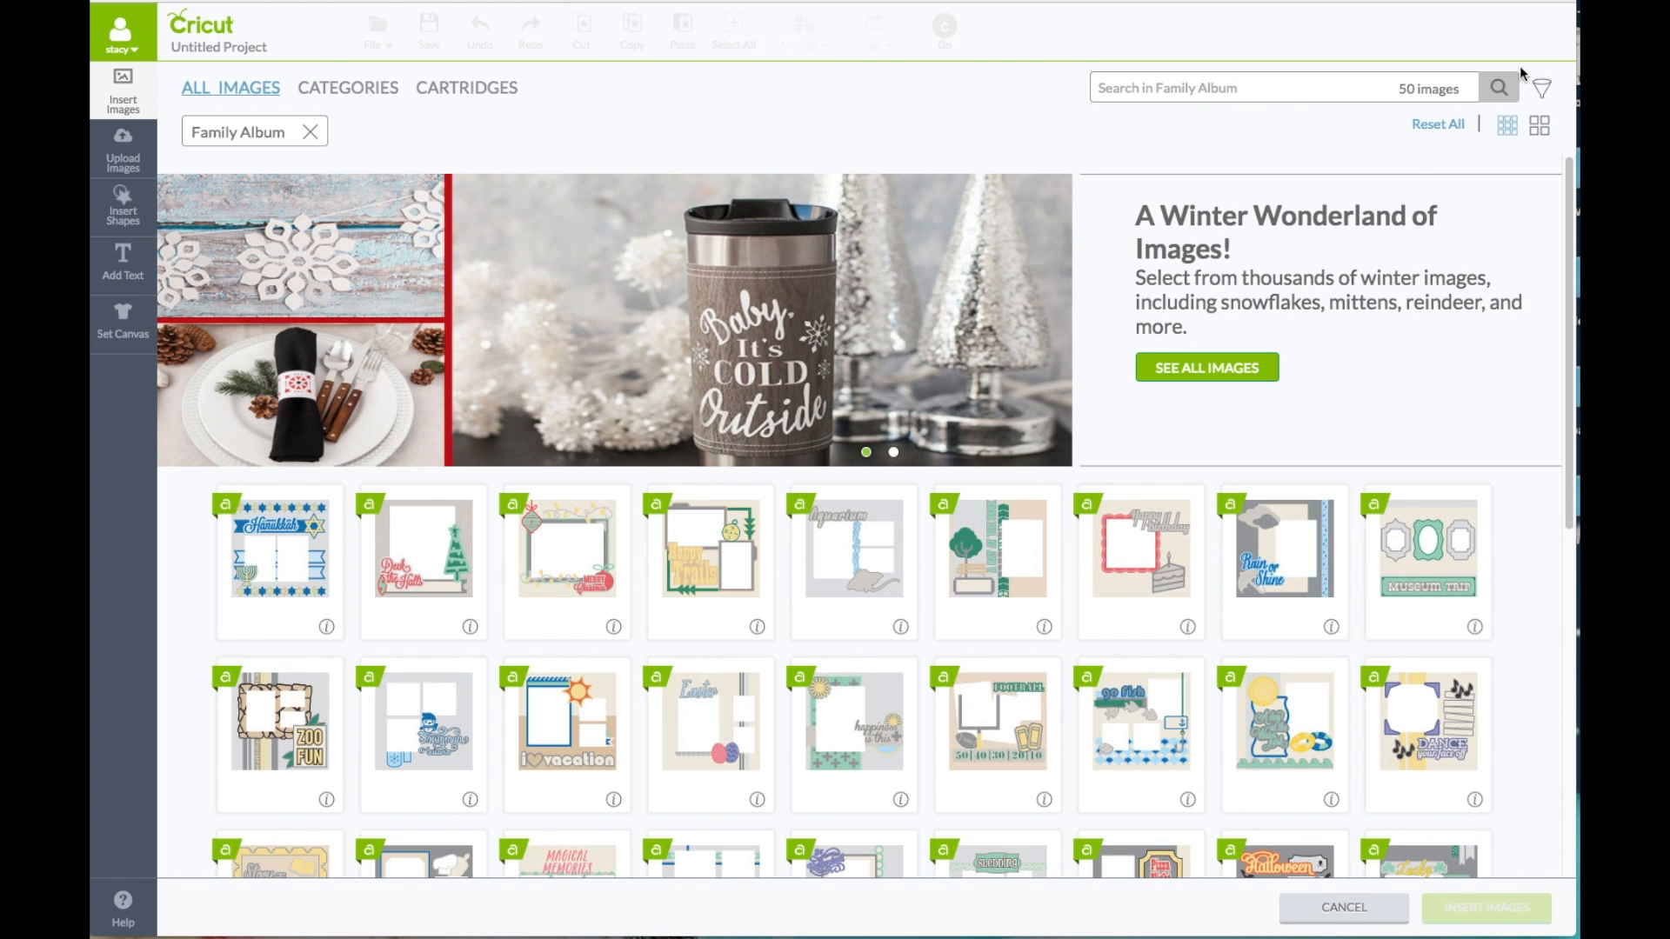
click(1545, 131)
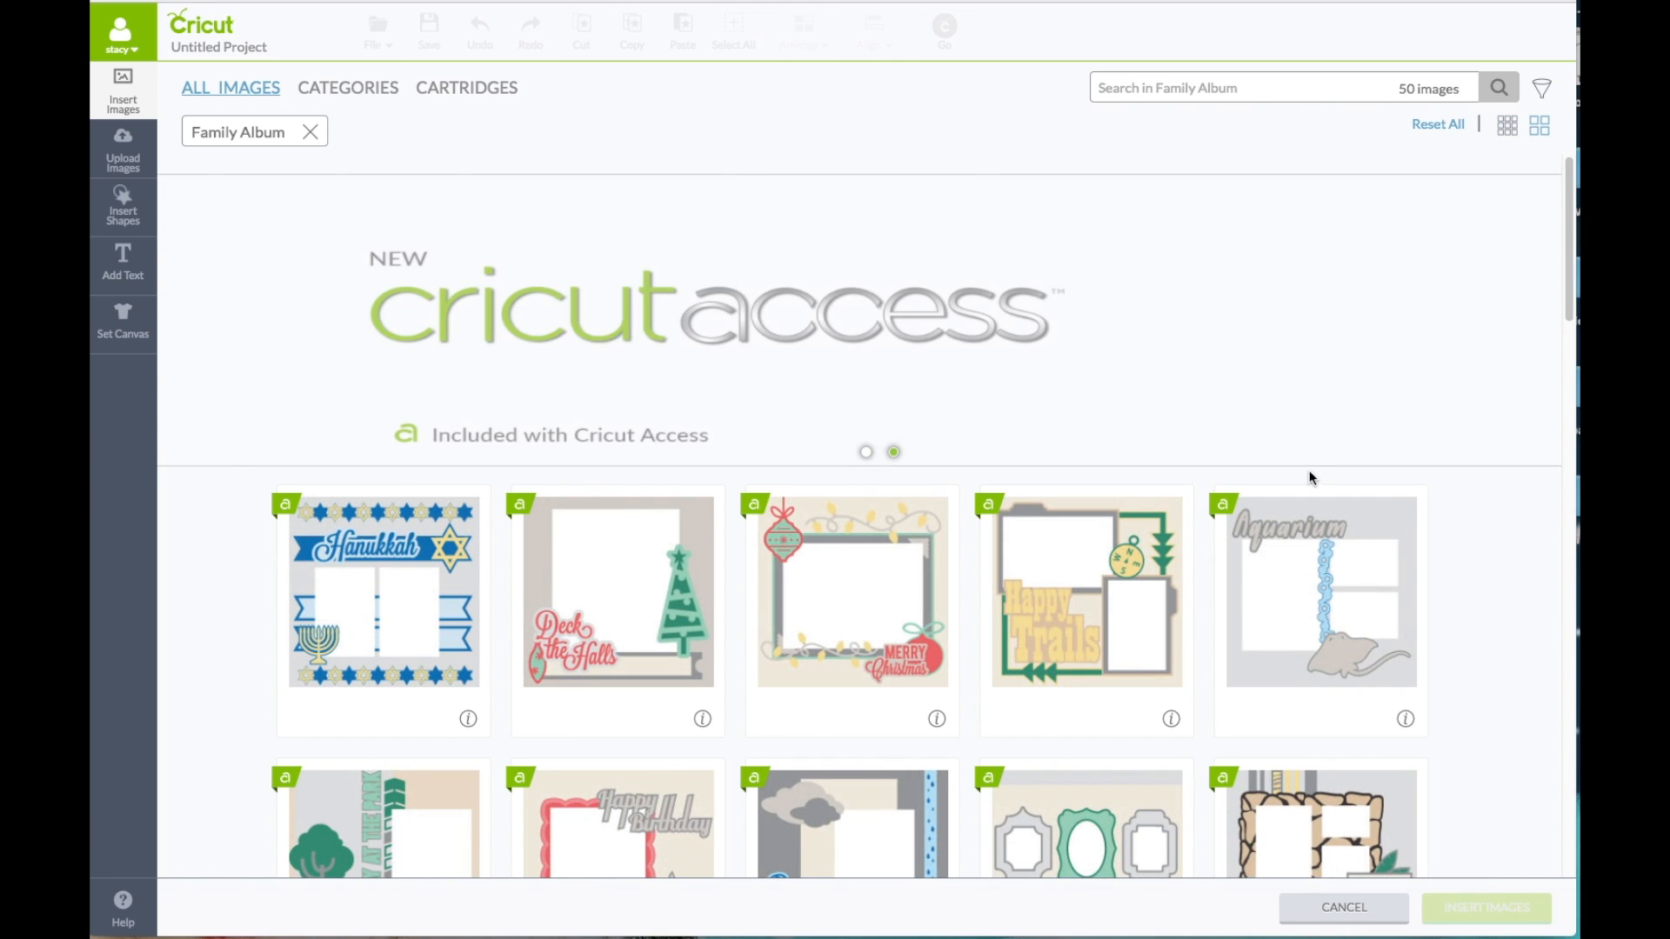
scroll(1207, 522, down, 4)
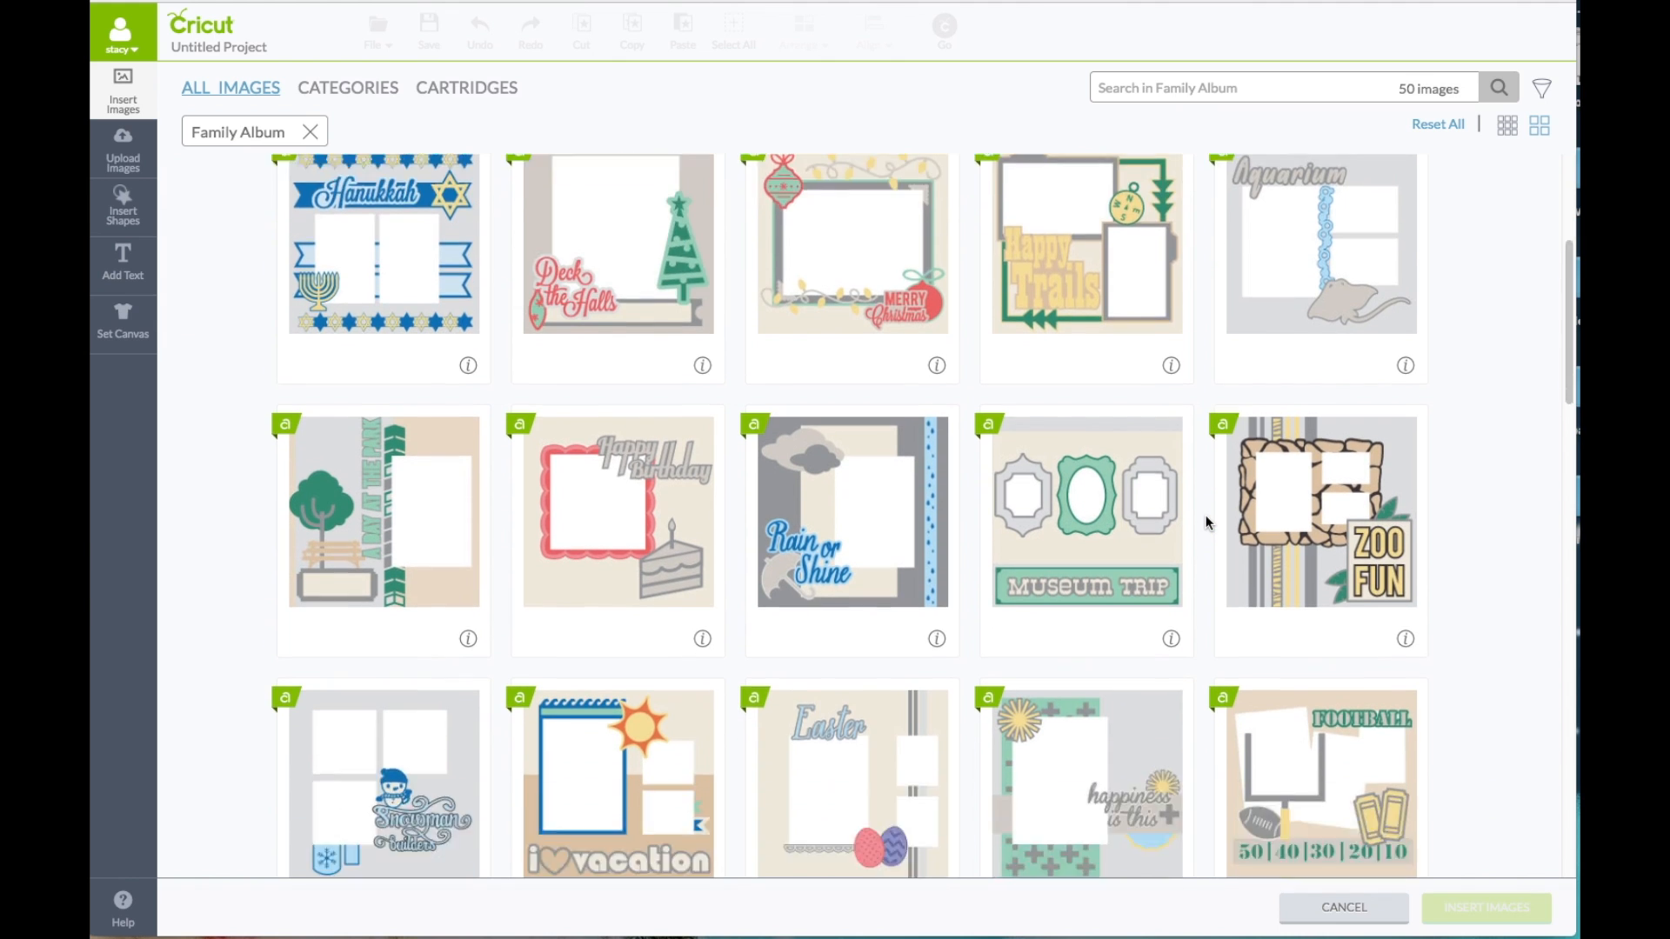
scroll(1208, 522, down, 6)
scroll(1206, 515, down, 5)
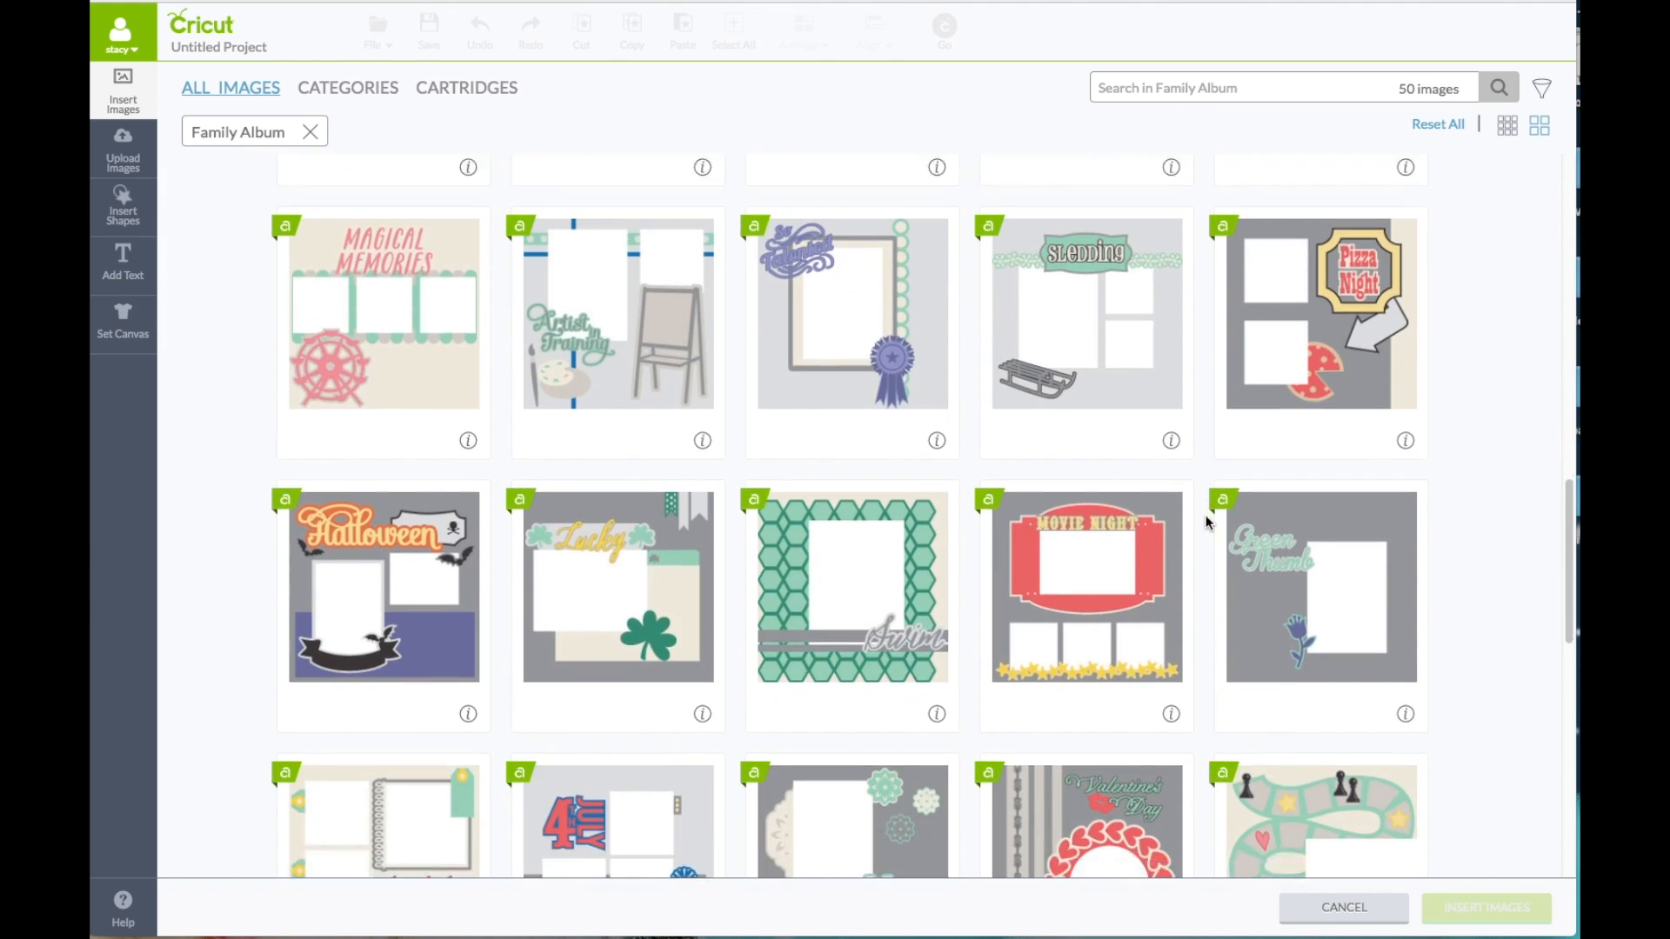
scroll(1205, 515, down, 1)
click(1056, 545)
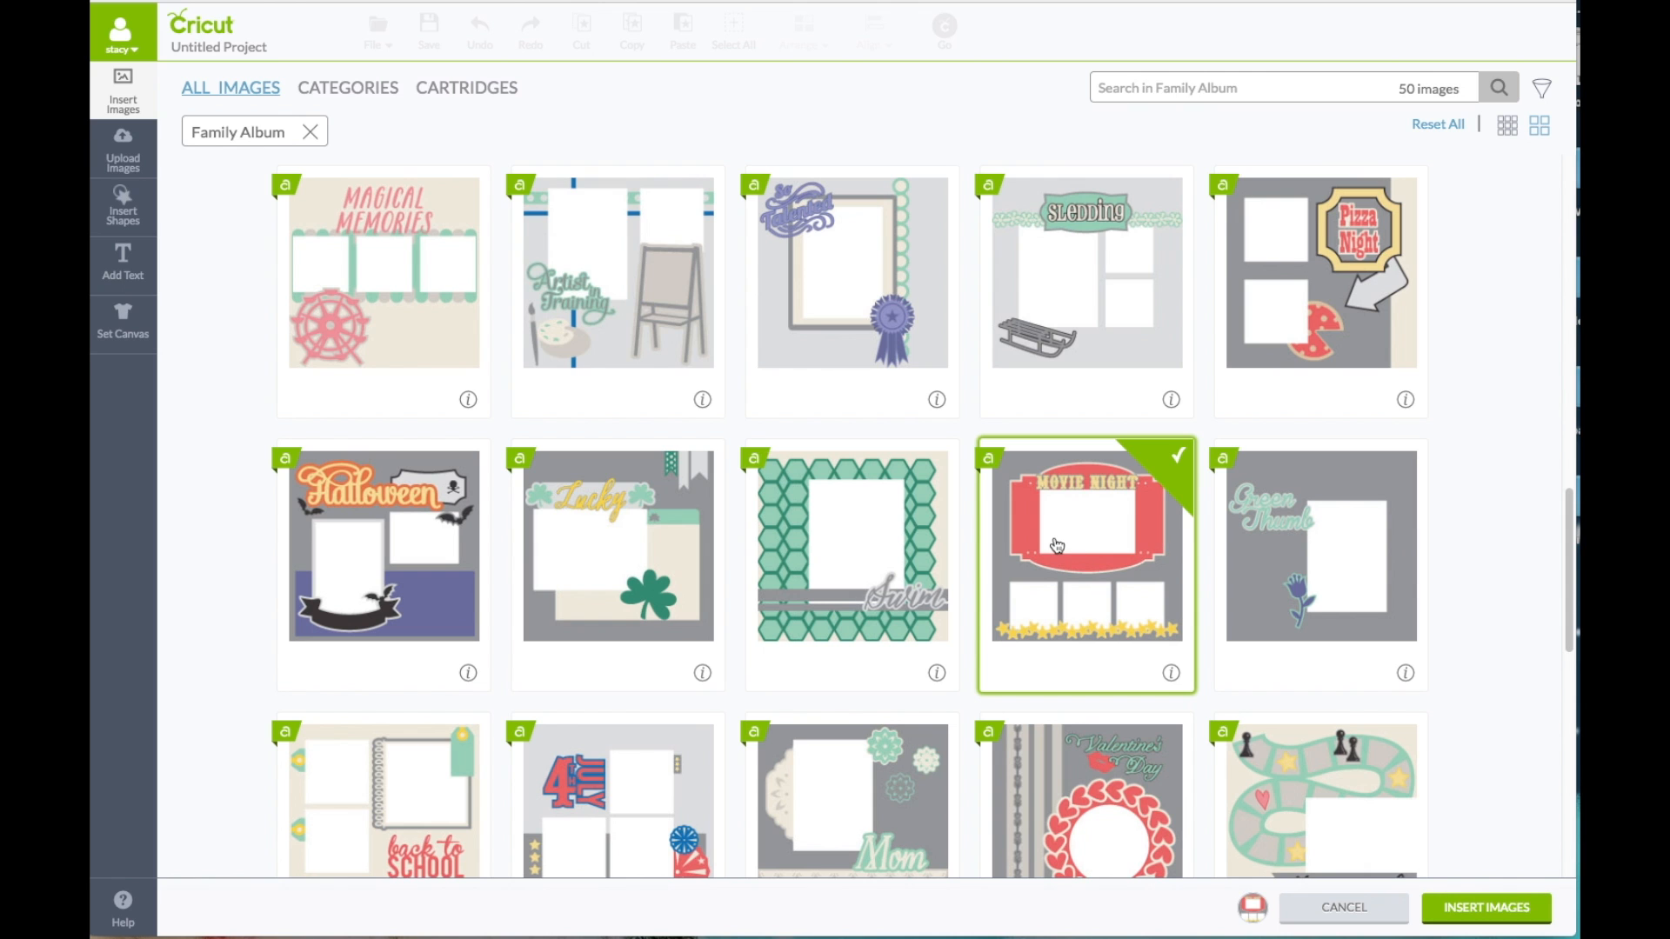
click(1476, 908)
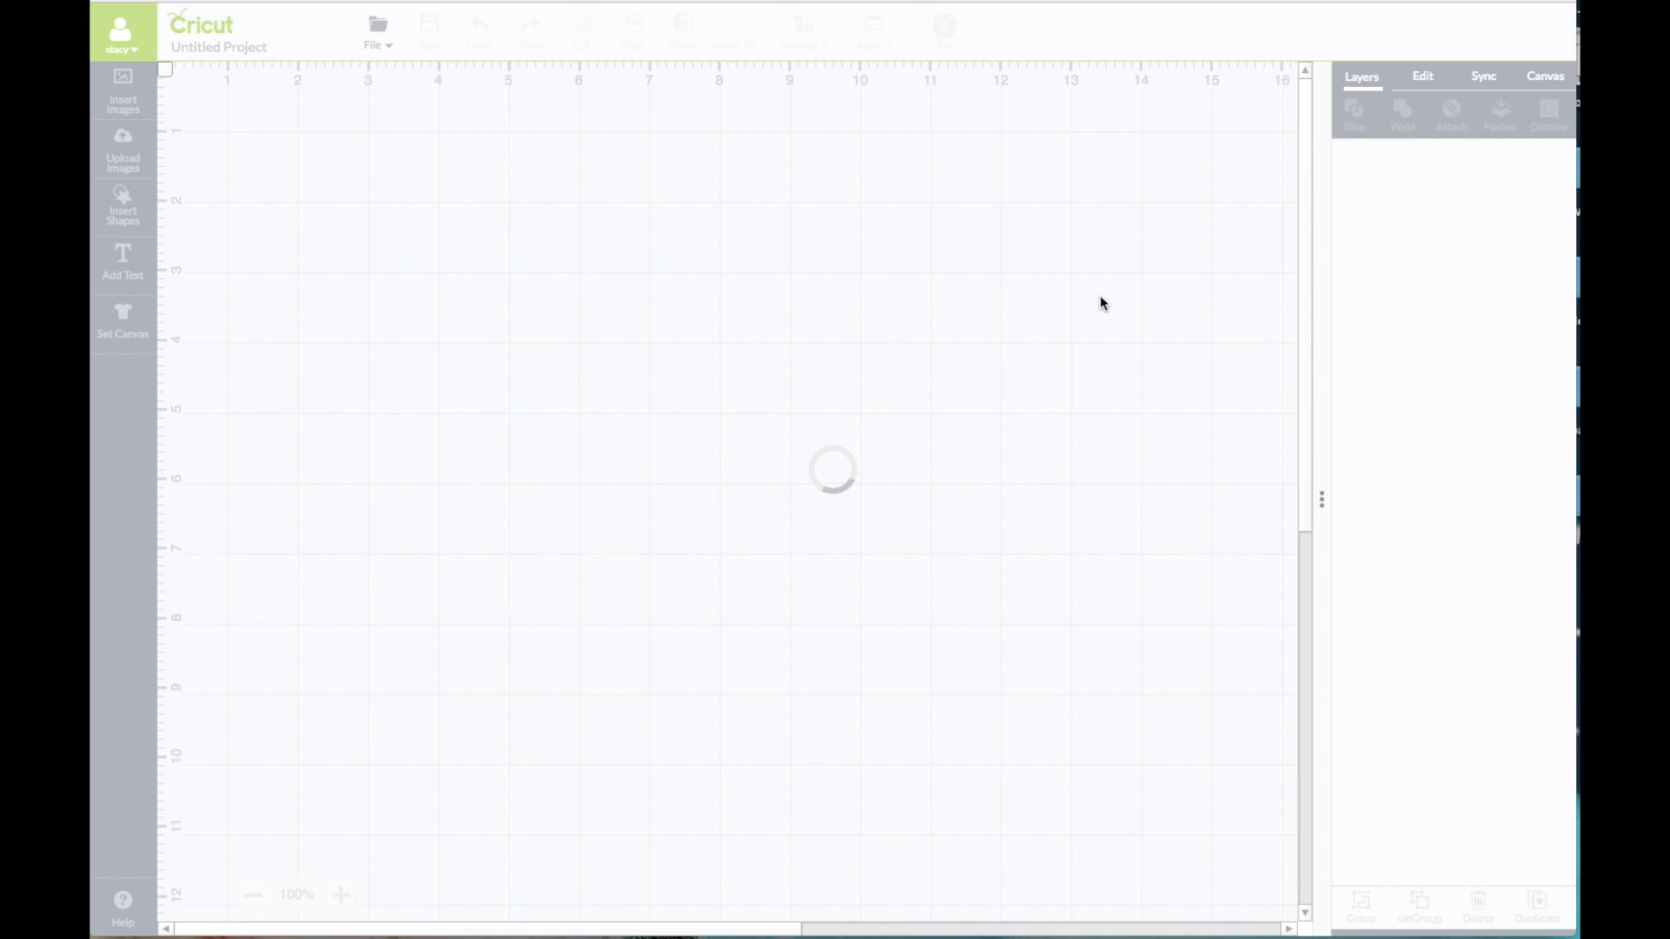
drag(682, 562, 922, 371)
click(615, 336)
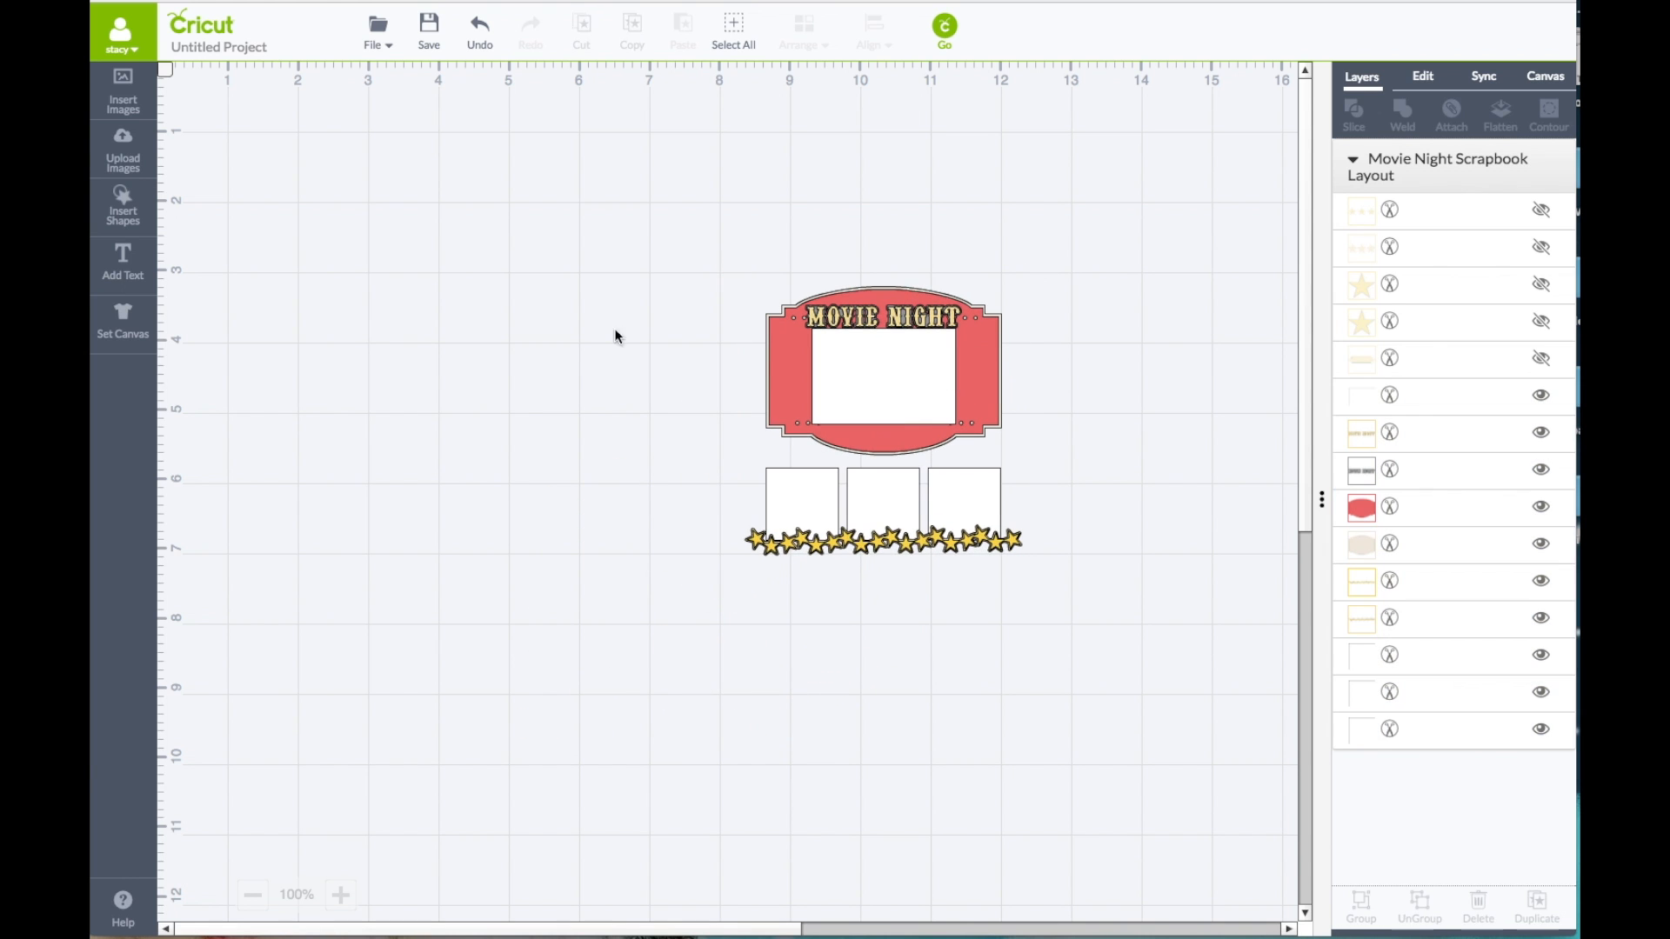
Step: Set the project canvas to the Basic canvas and colour it Geode
click(121, 331)
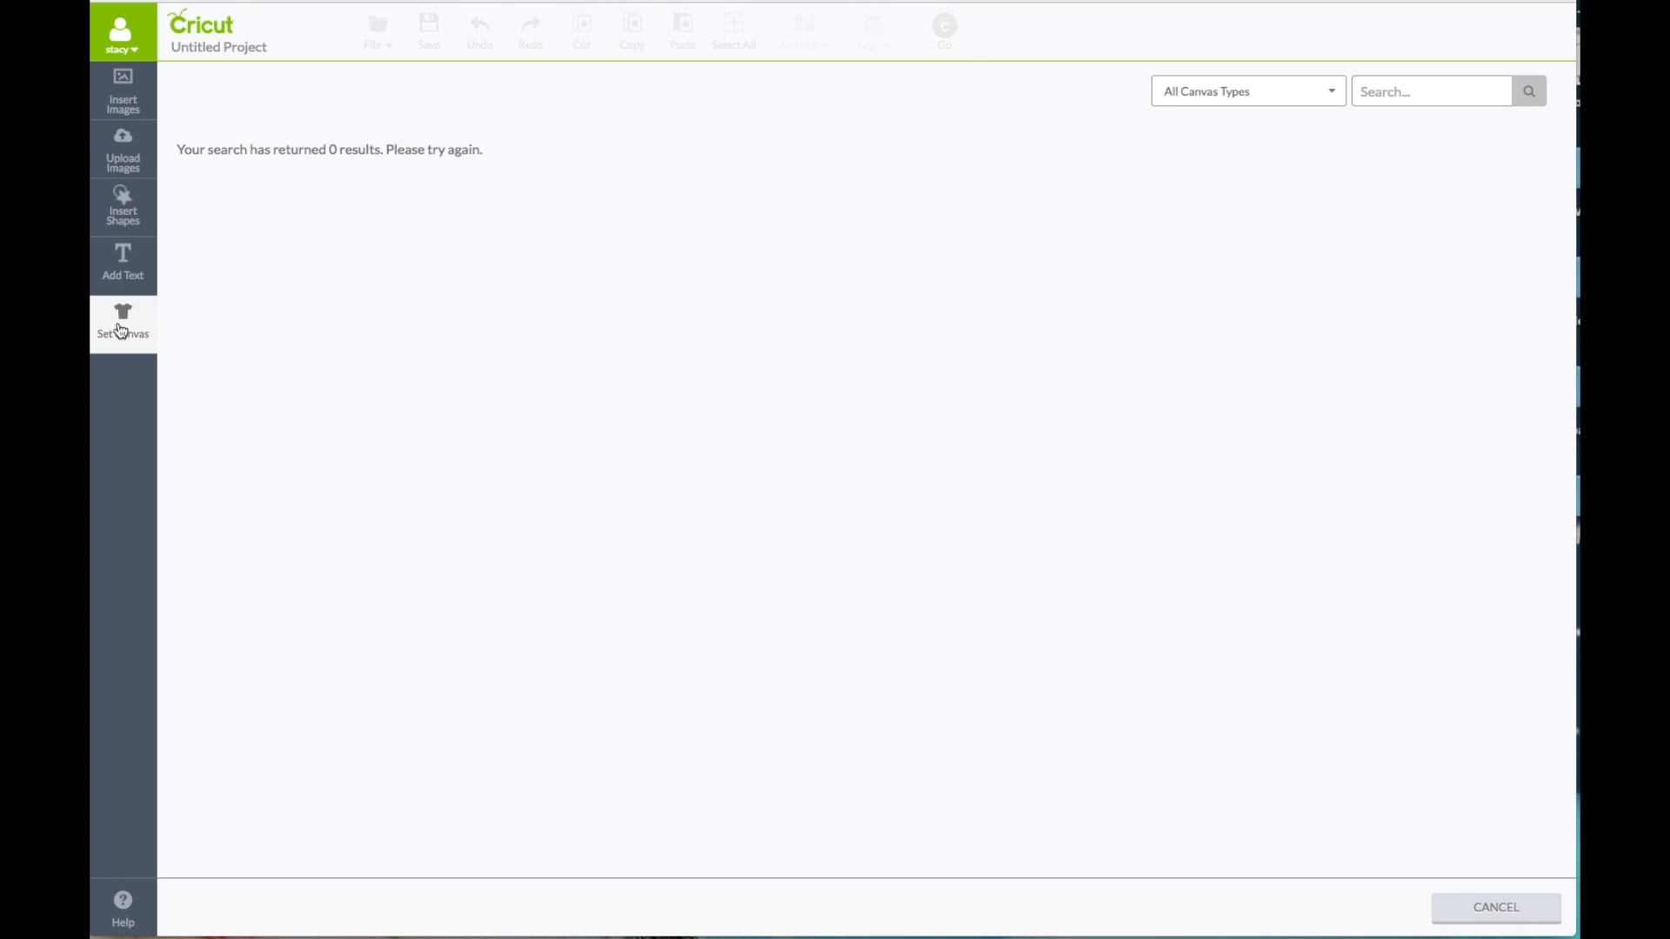
click(1391, 91)
text(BASIC)
click(323, 243)
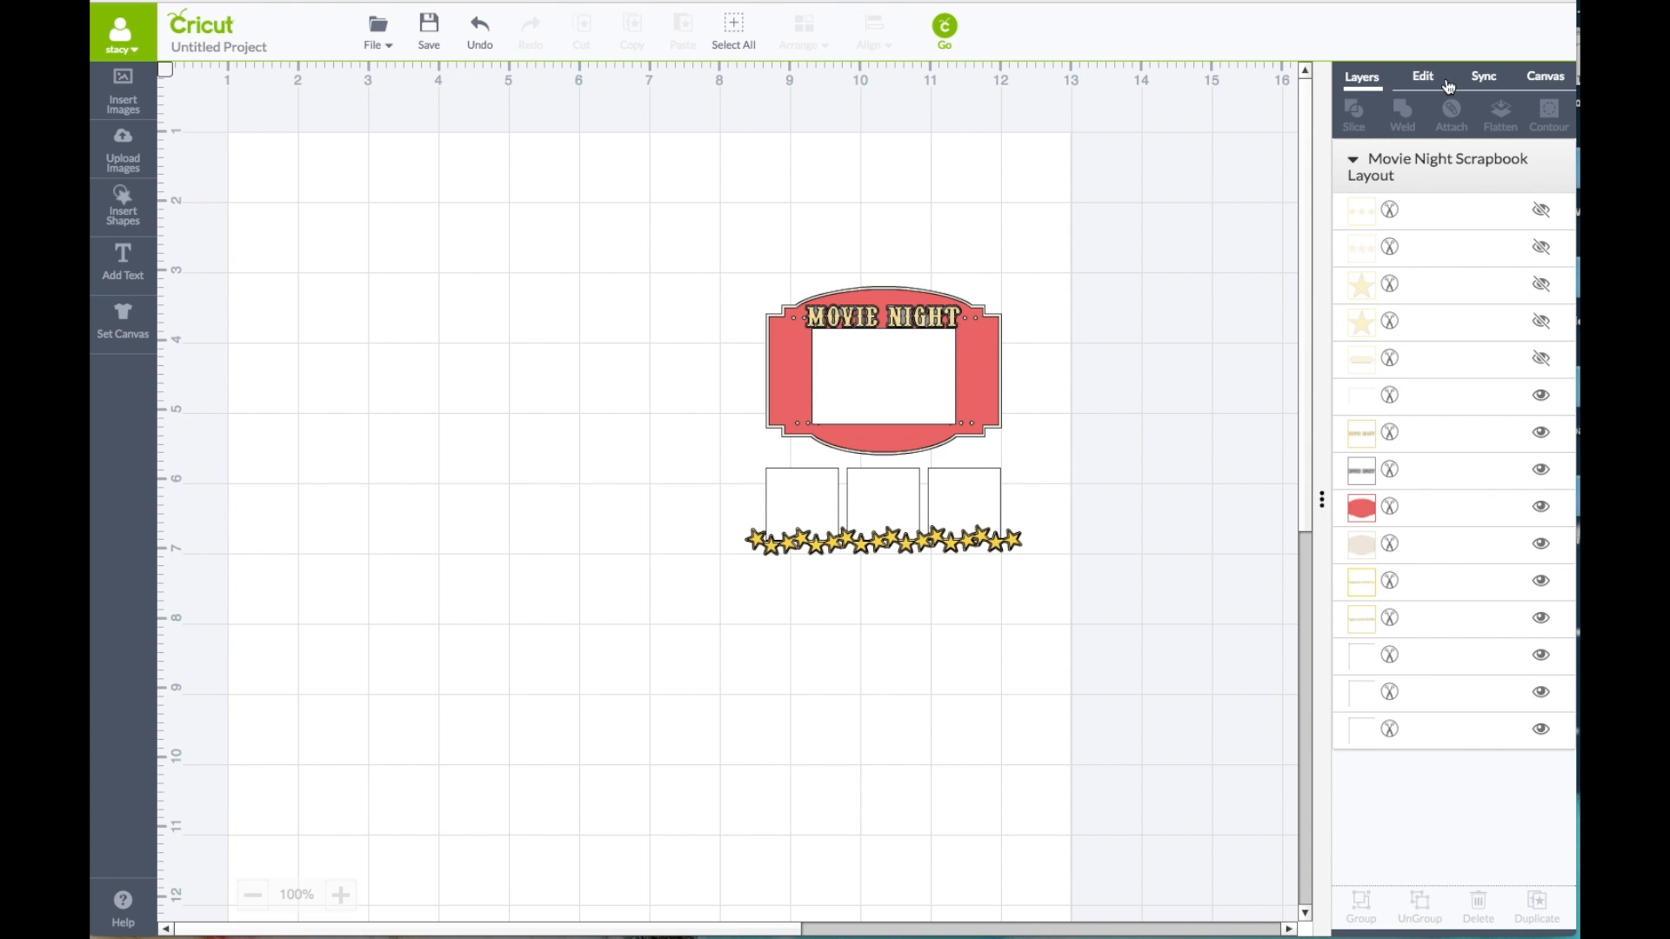
click(1547, 77)
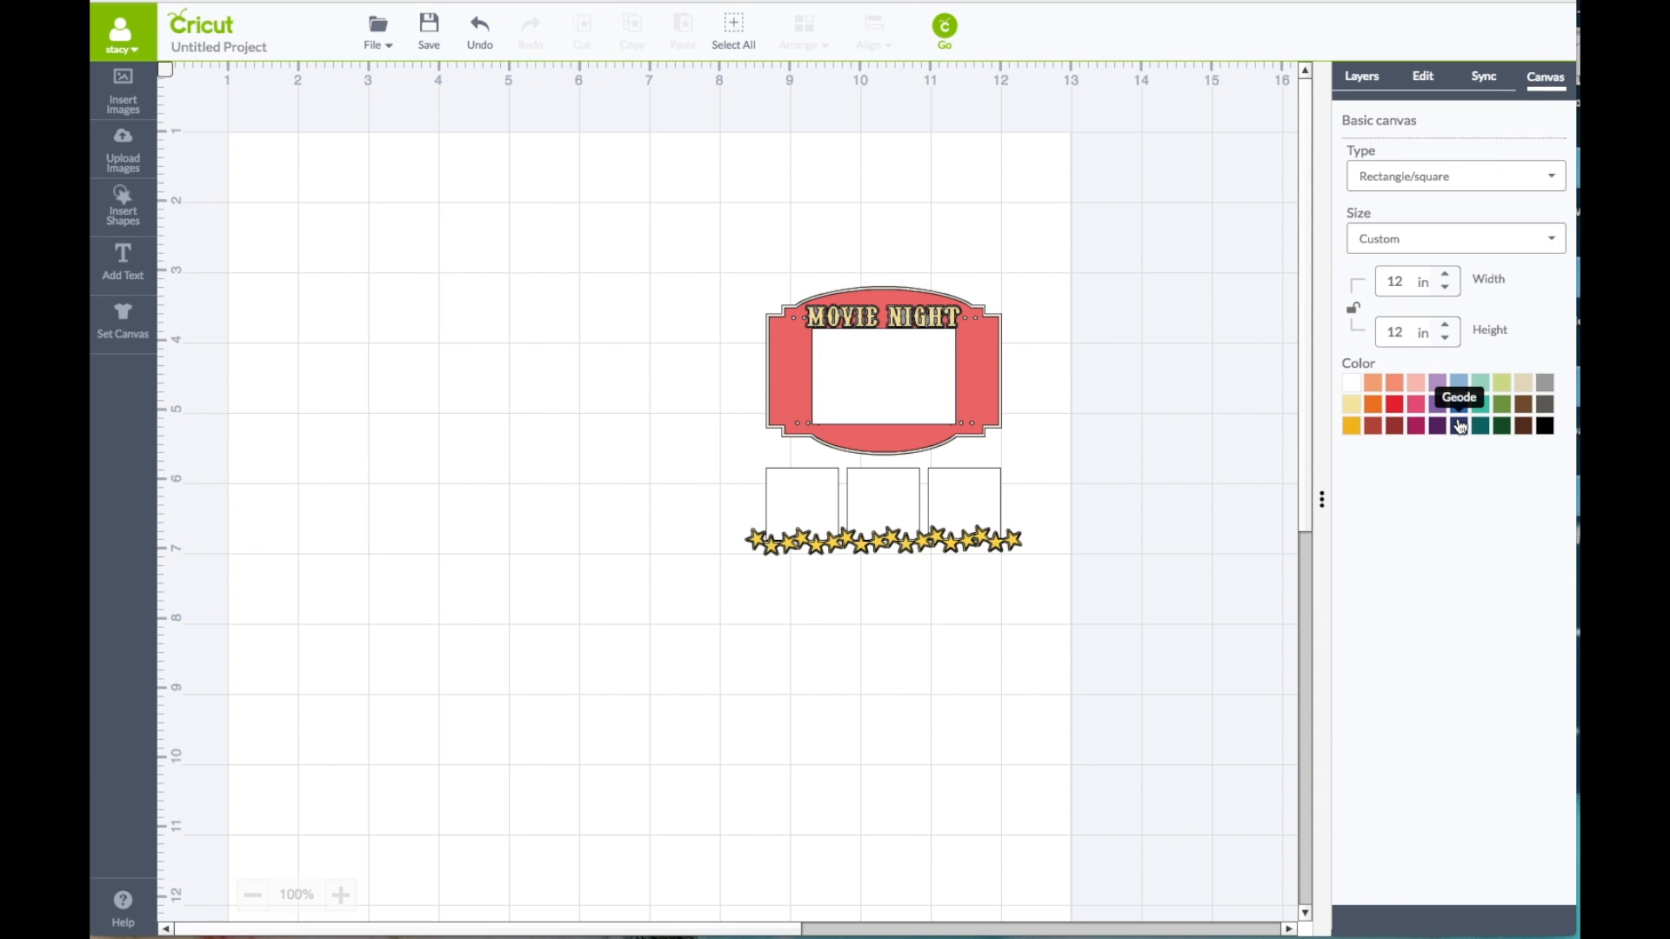
click(1458, 425)
Step: Move the Movie Night layout to the canvas's upper-left corner and enlarge it to nearly fill the 12 in square
click(931, 383)
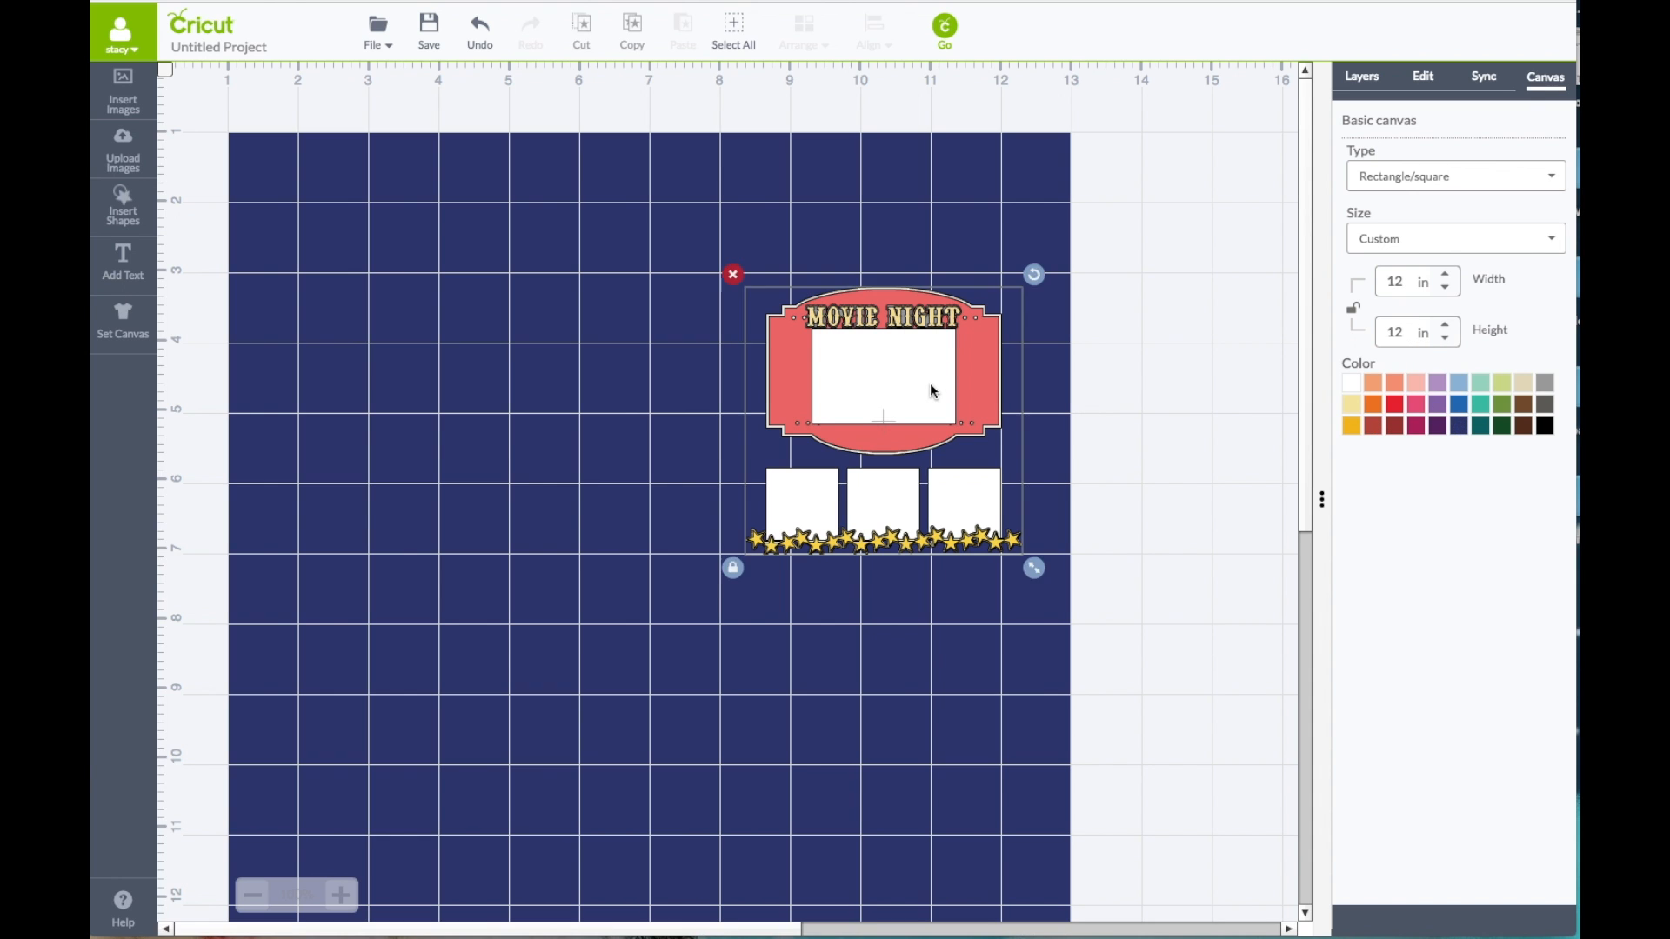
drag(930, 383, 386, 265)
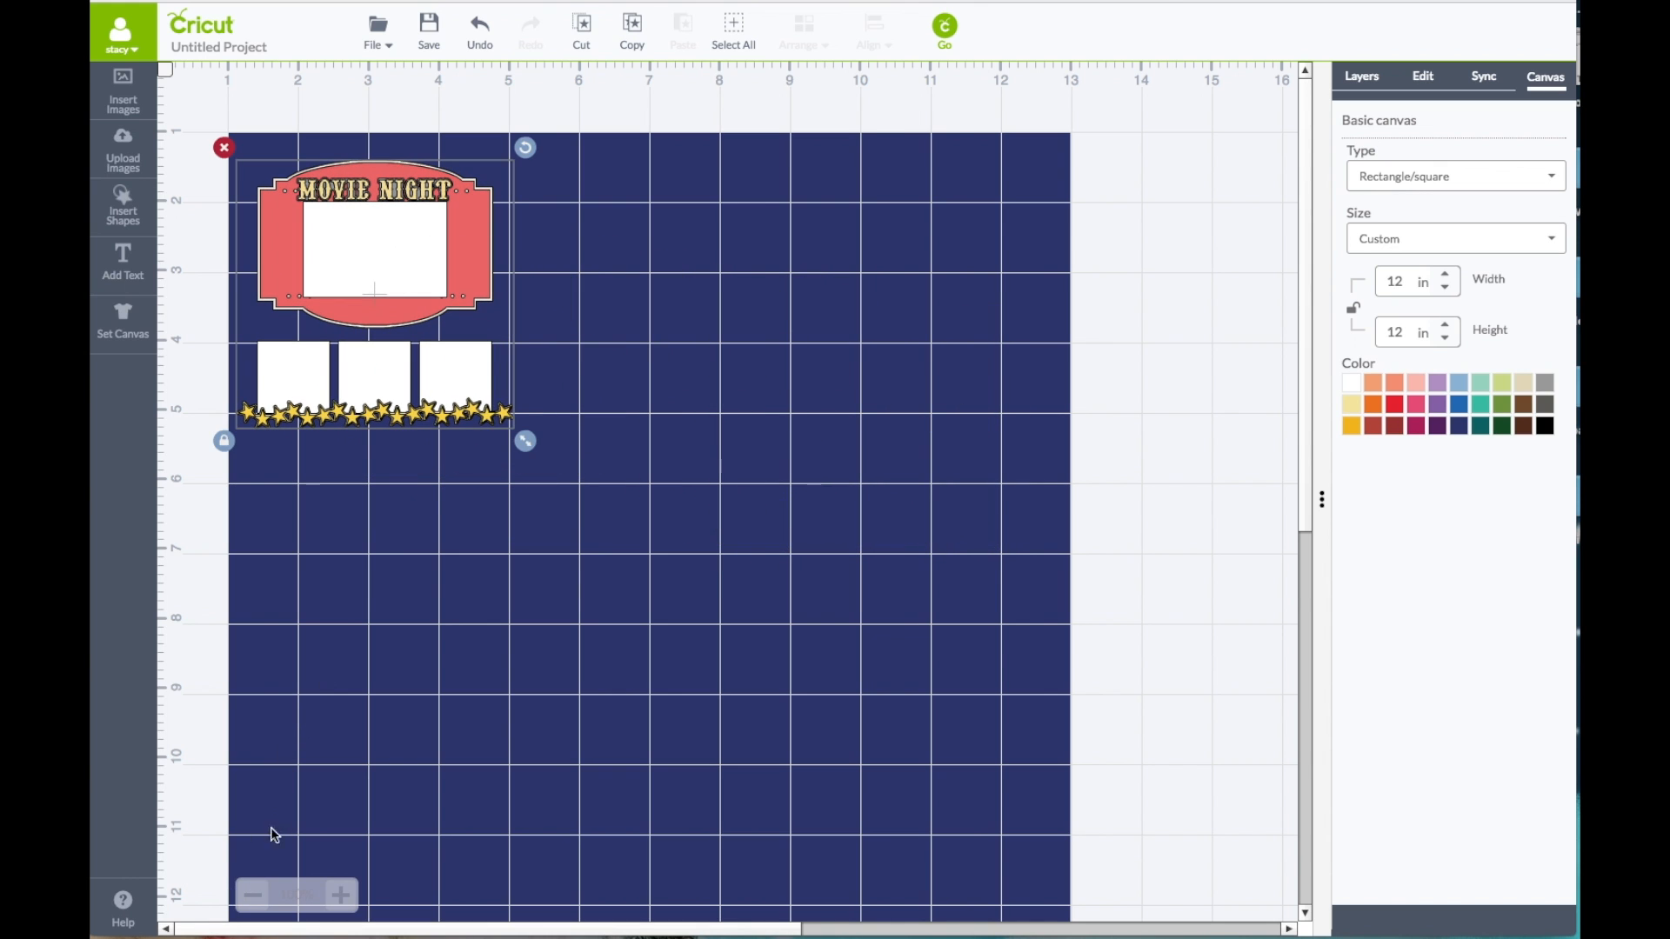
click(252, 895)
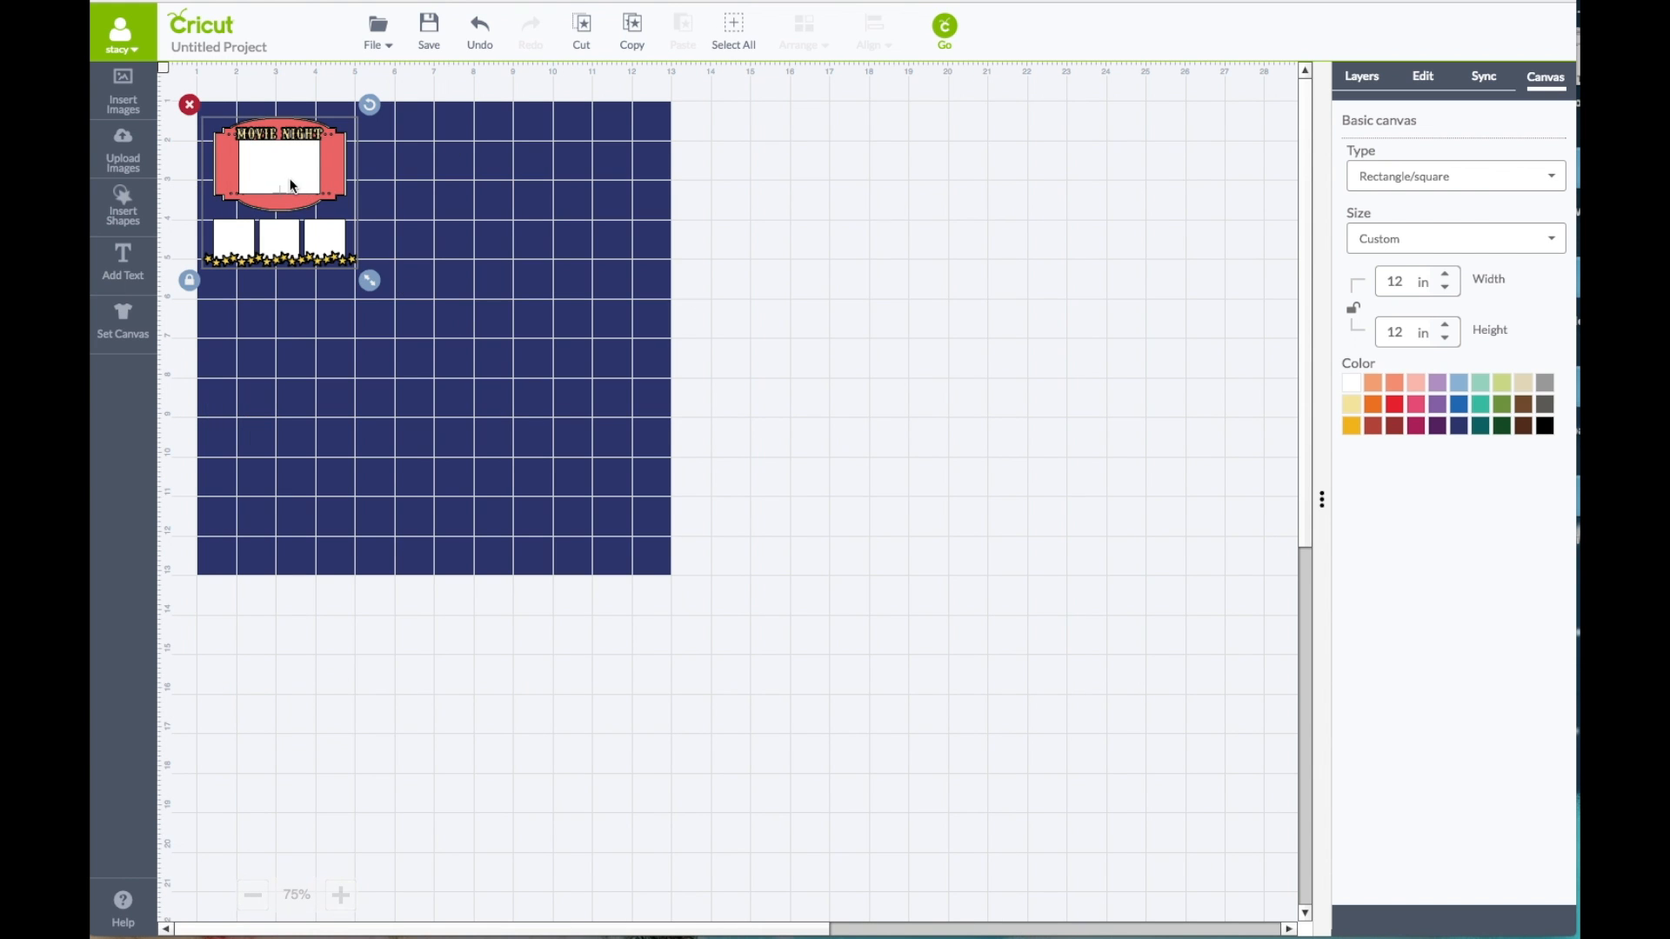
drag(369, 280, 687, 600)
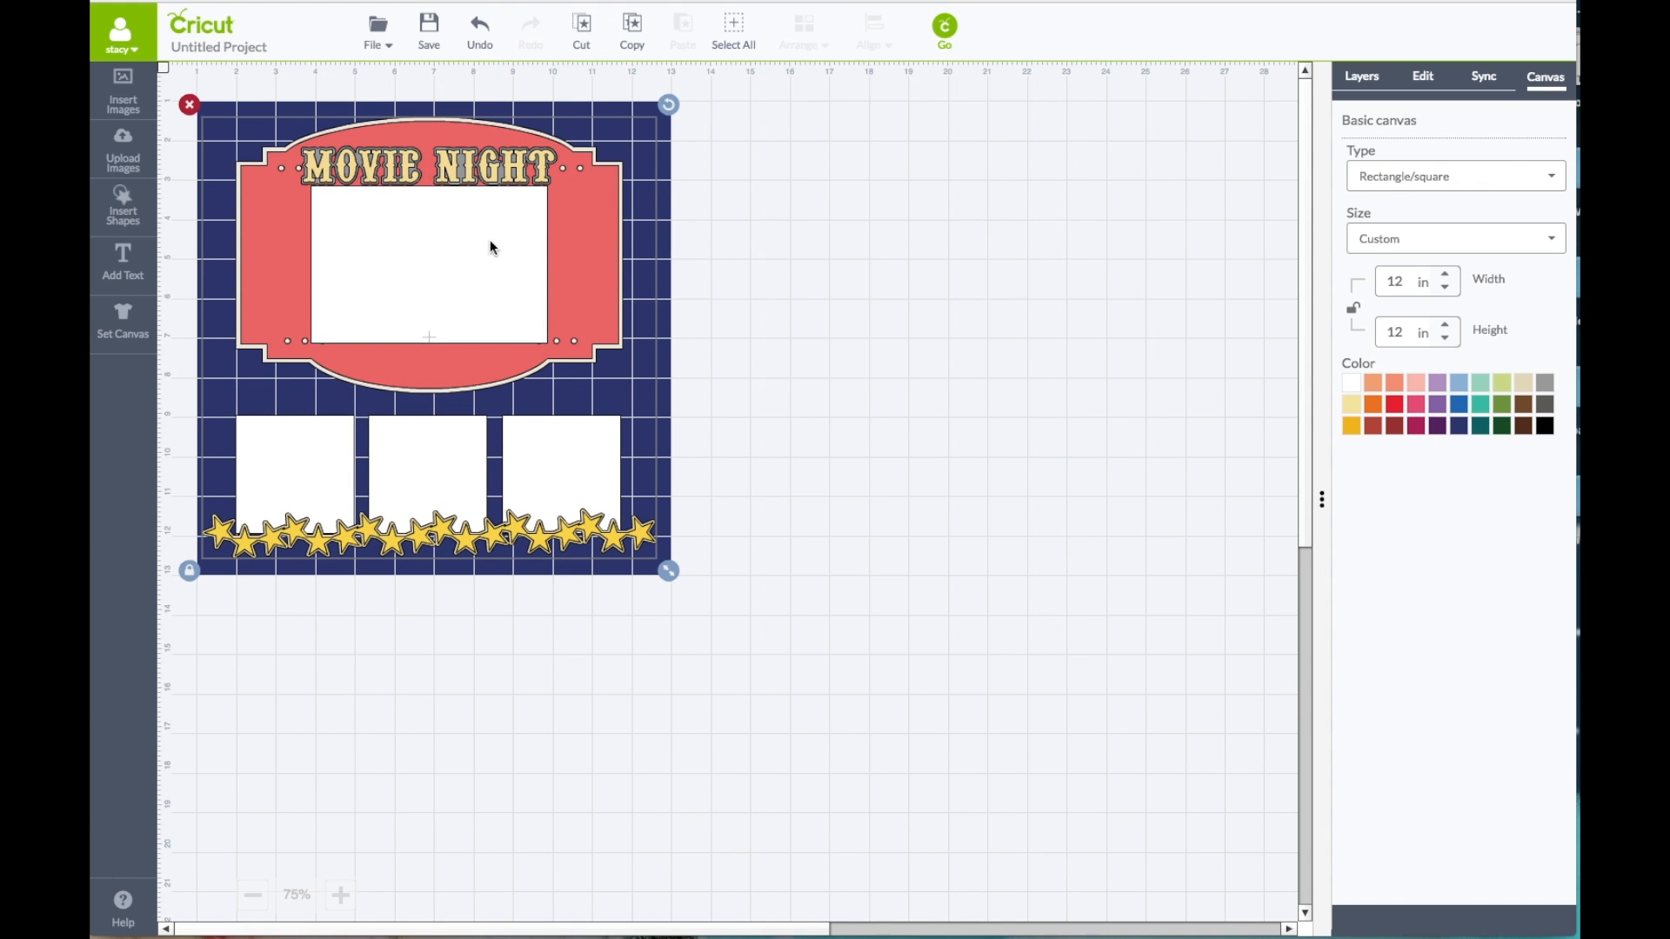
Step: Move the enlarged layout down and to the right on the canvas and ungroup its pieces
click(339, 895)
drag(466, 279, 683, 435)
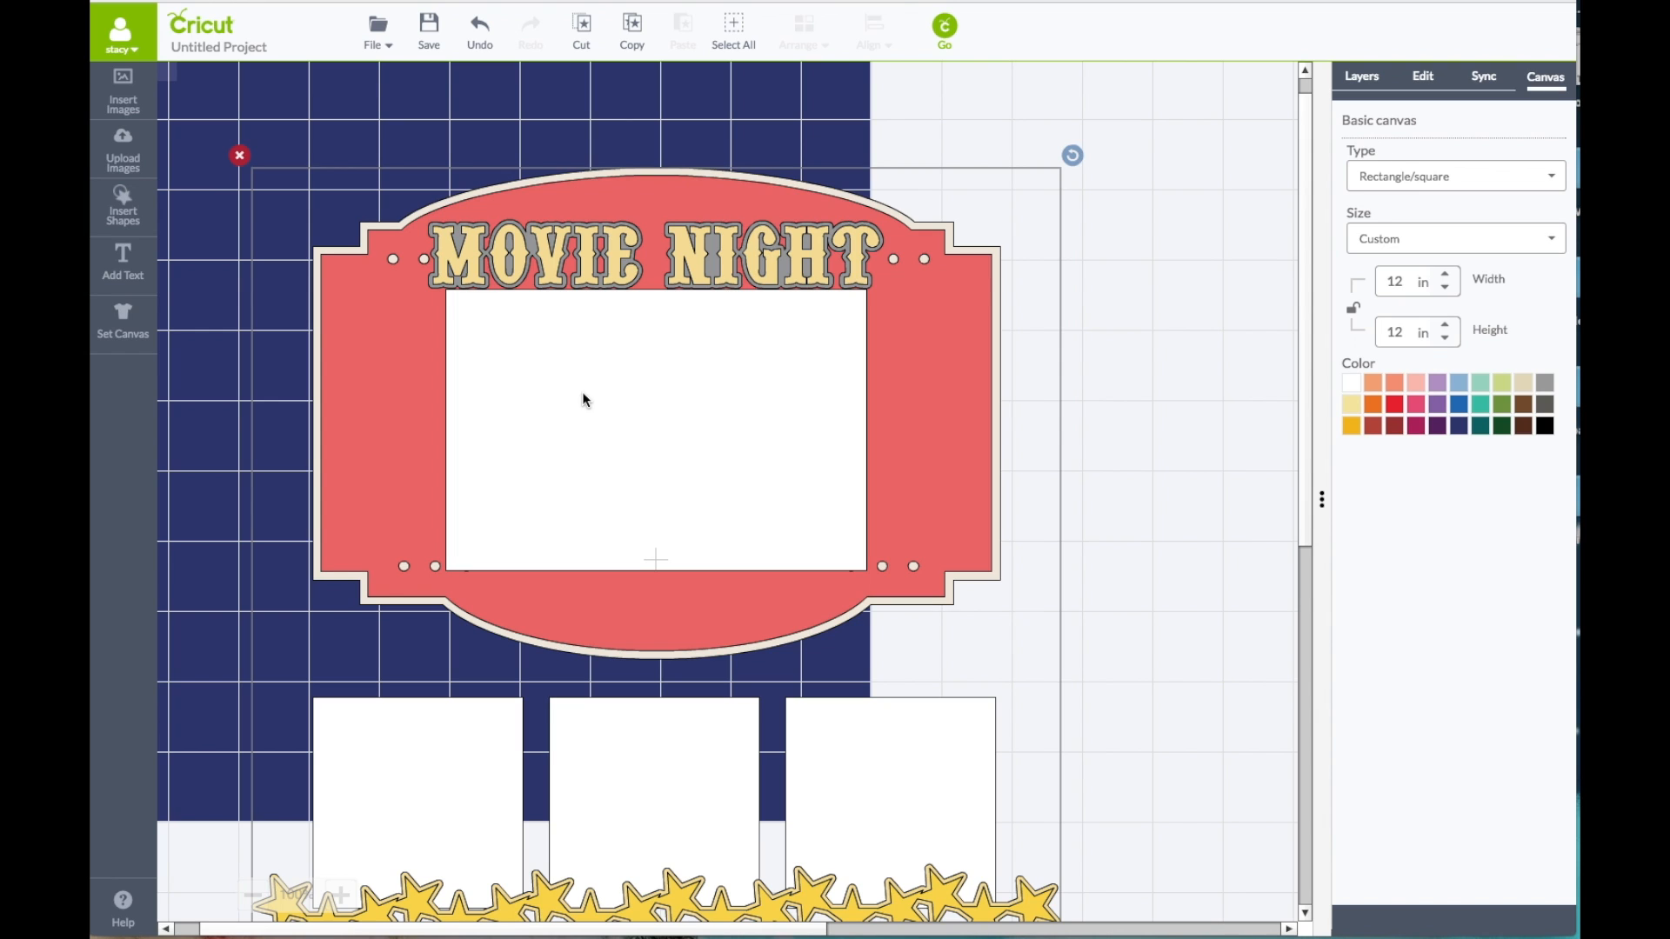
right_click(783, 253)
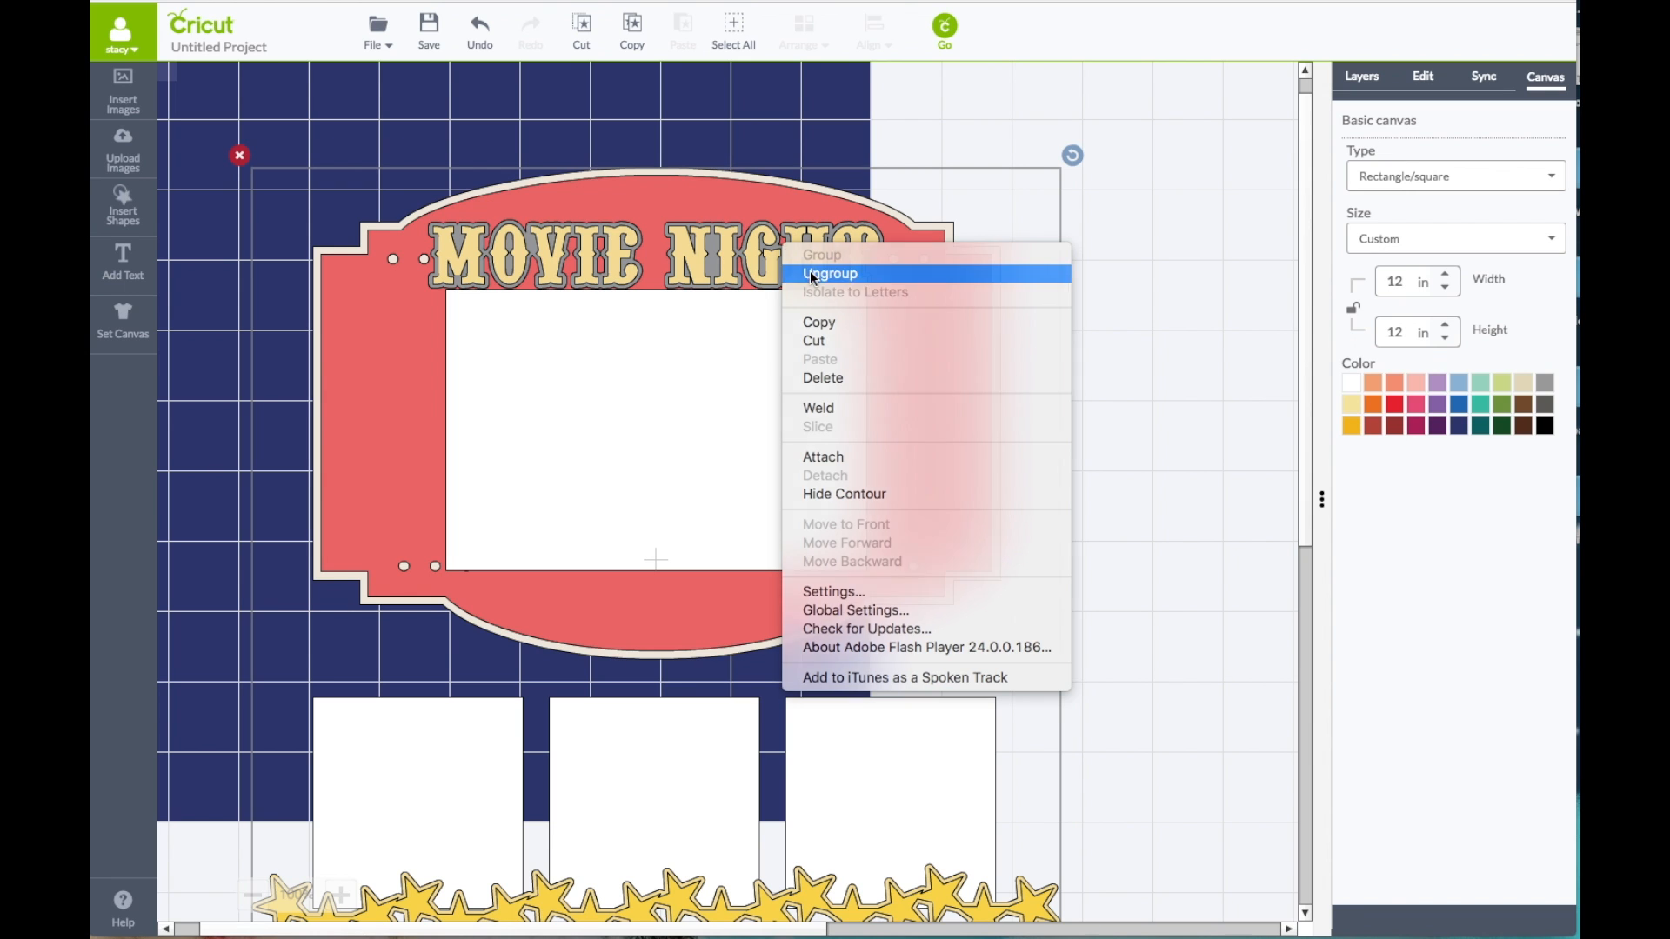
click(811, 270)
Step: Delete the yellow MOVIE NIGHT lettering and its grey shadow layer from the red marquee
click(589, 250)
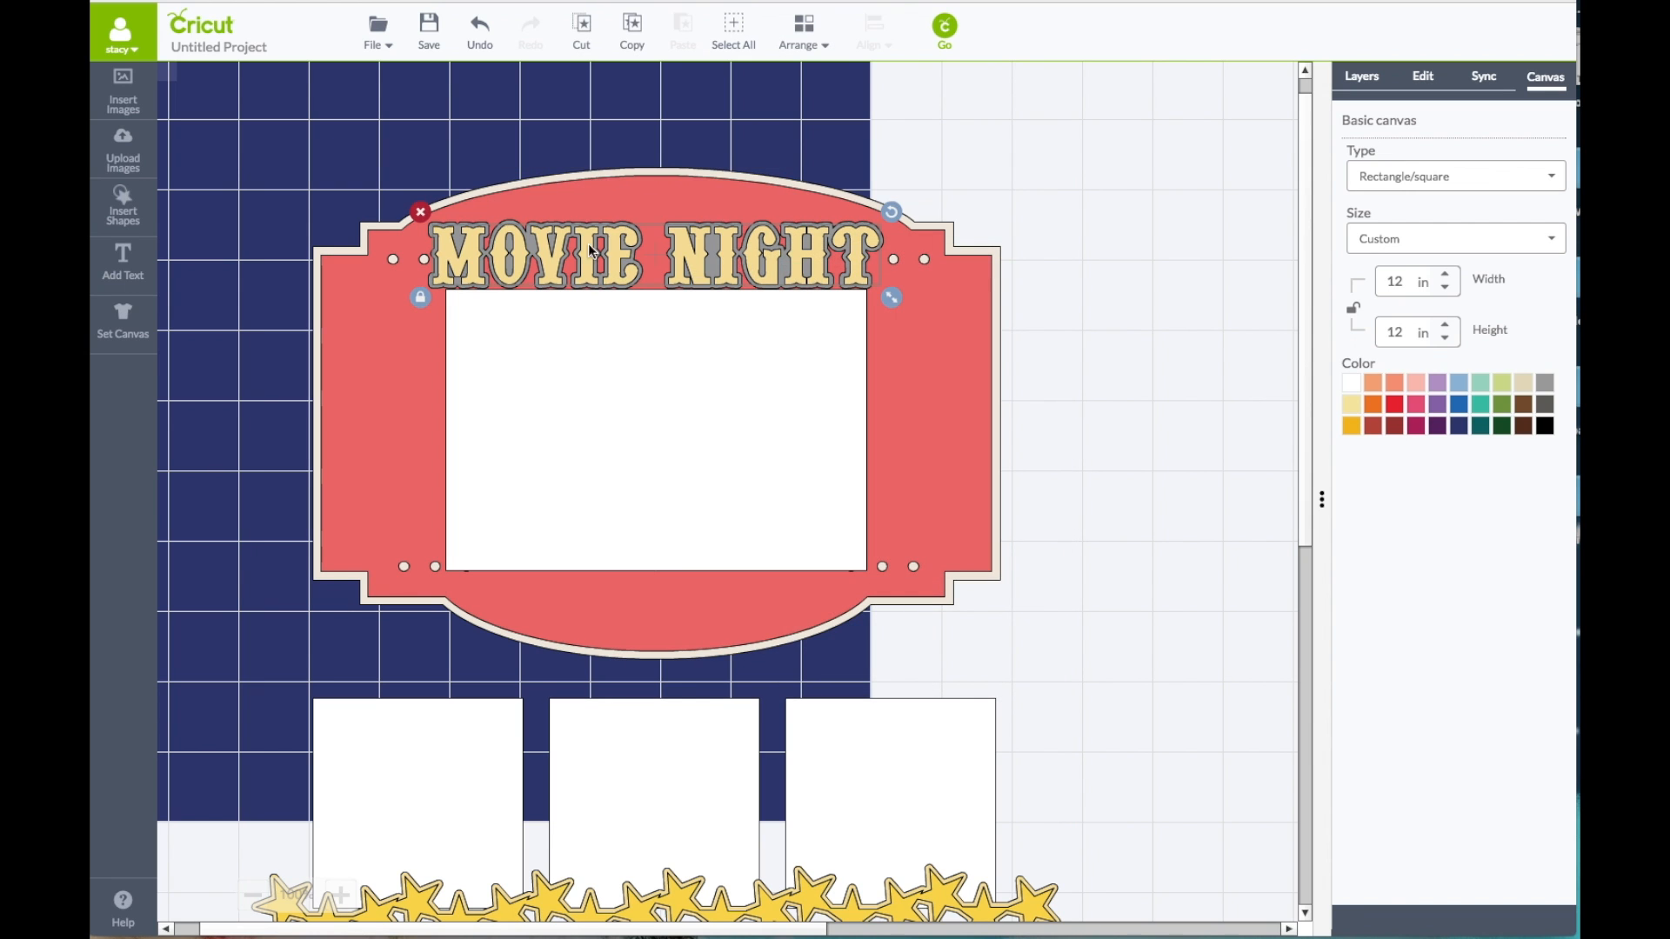
click(421, 212)
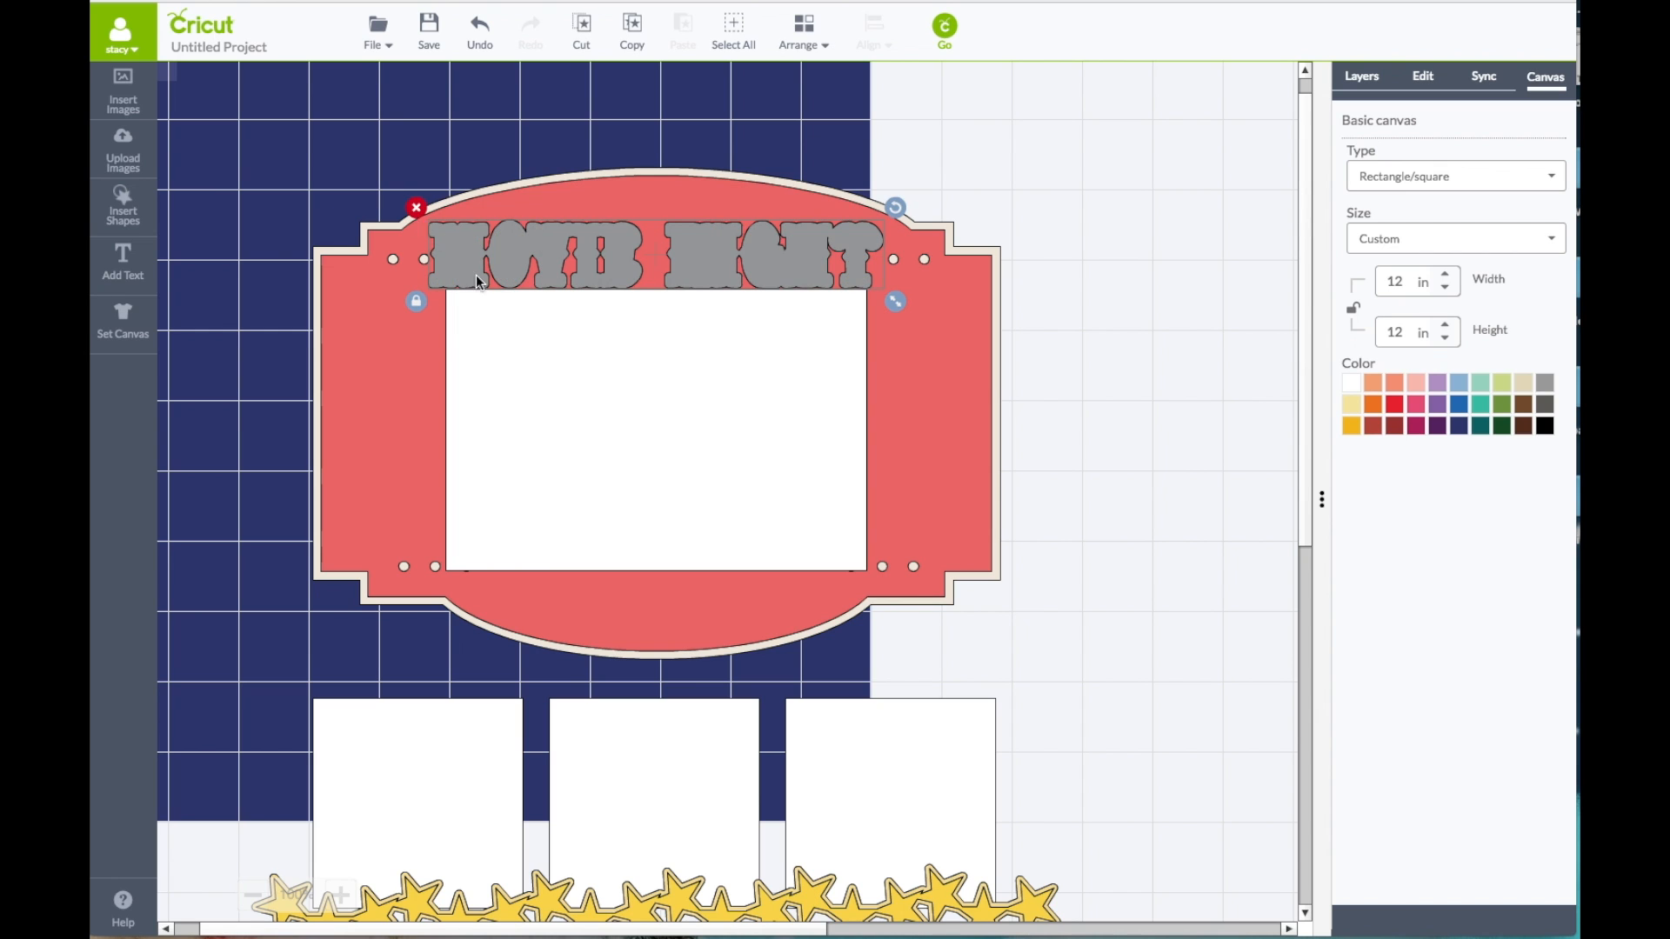
key(Delete)
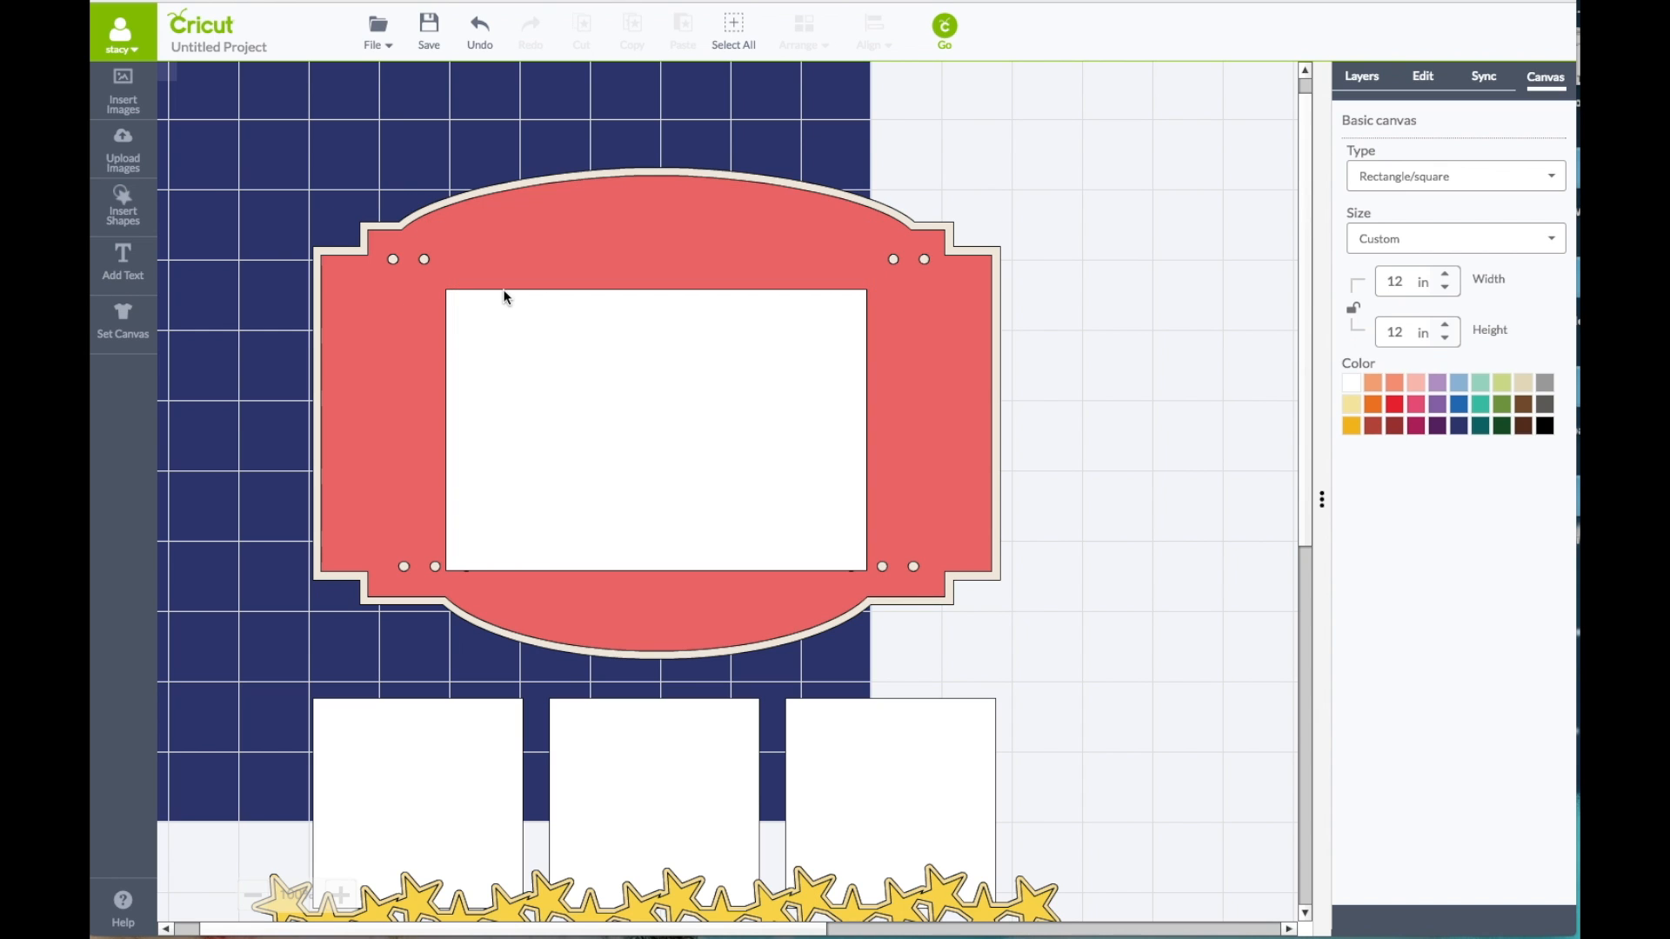
Step: Add the text NOW PLAYING to the canvas as the new marquee title
click(132, 269)
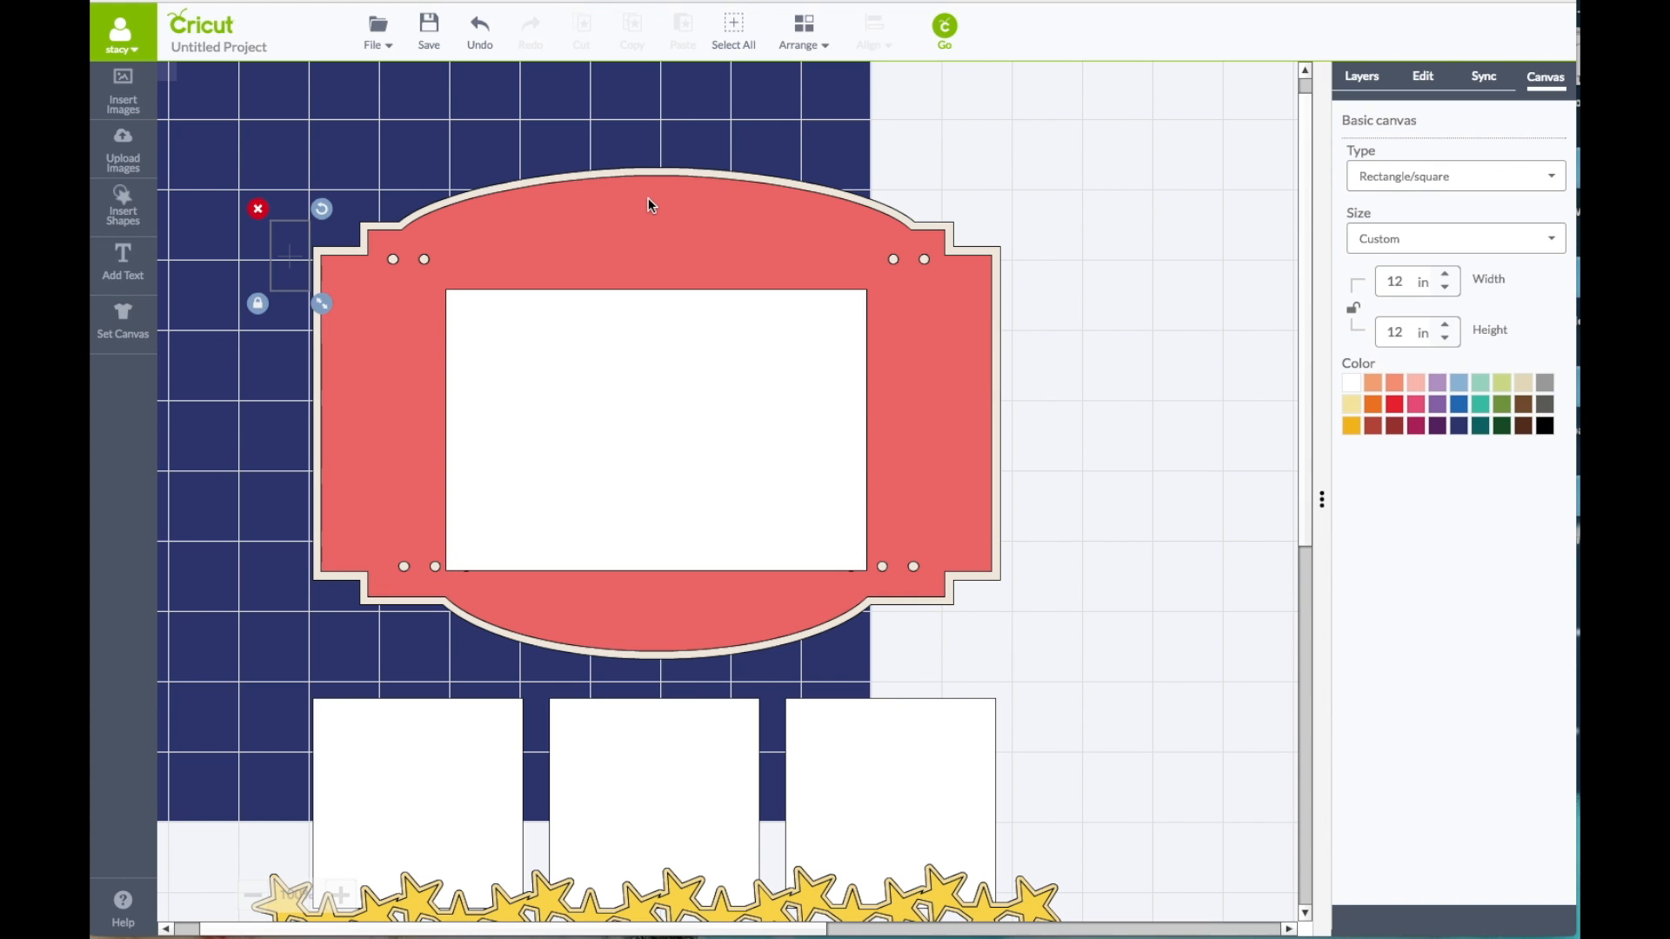
scroll(649, 199, up, 2)
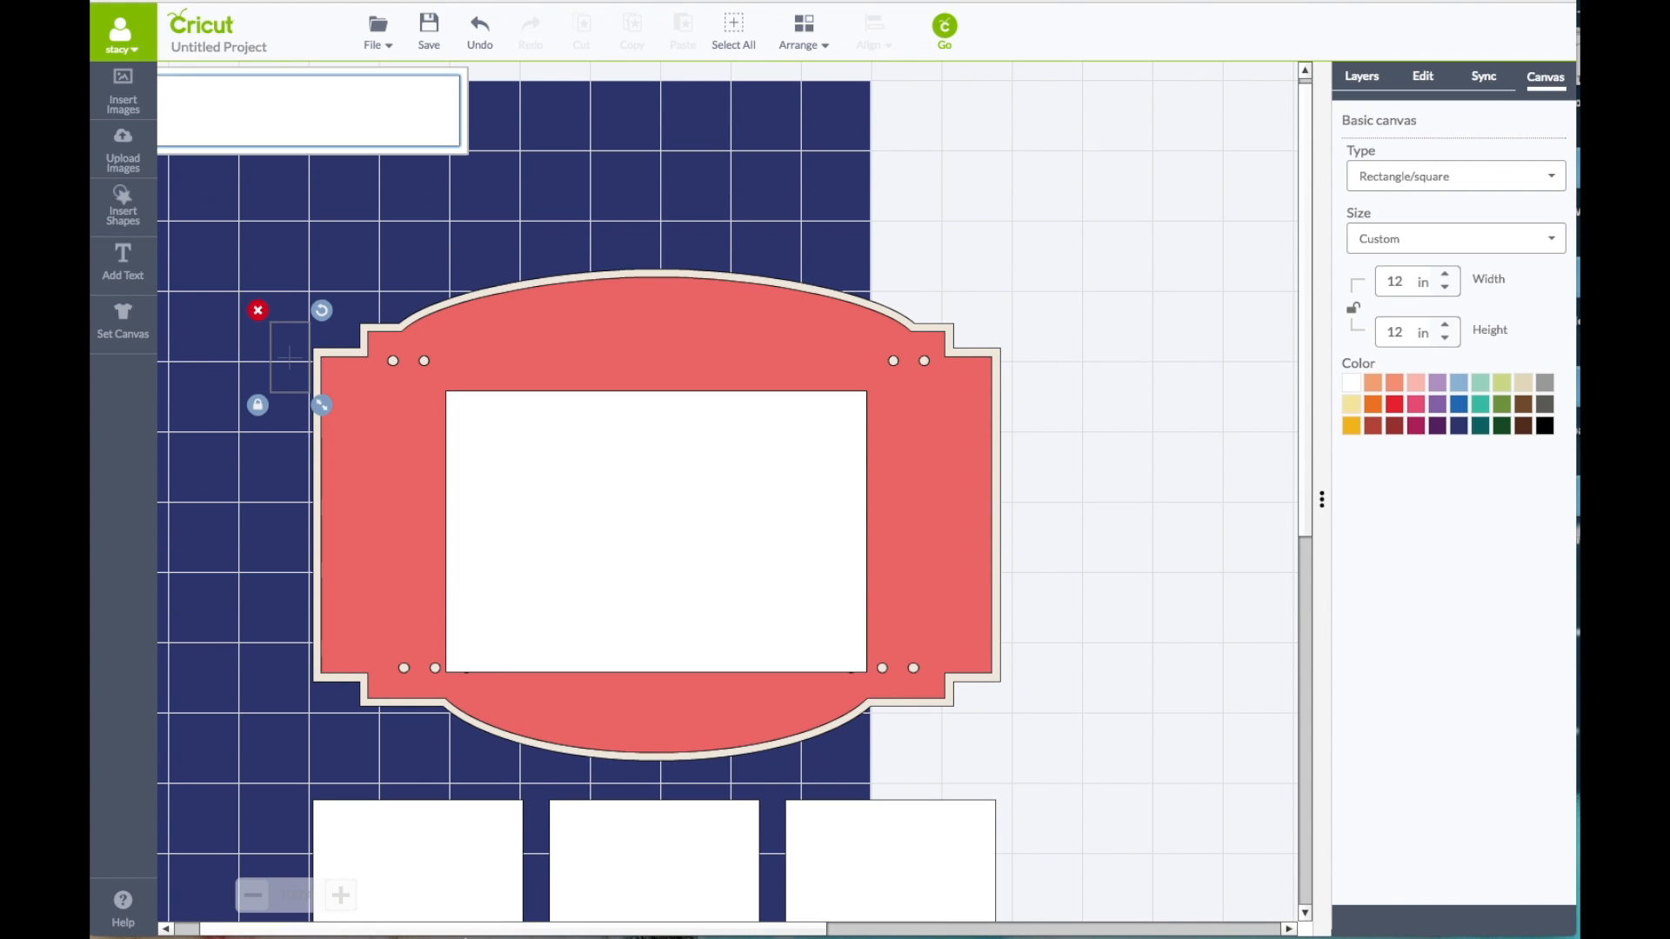
drag(463, 928, 397, 926)
scroll(479, 657, up, 1)
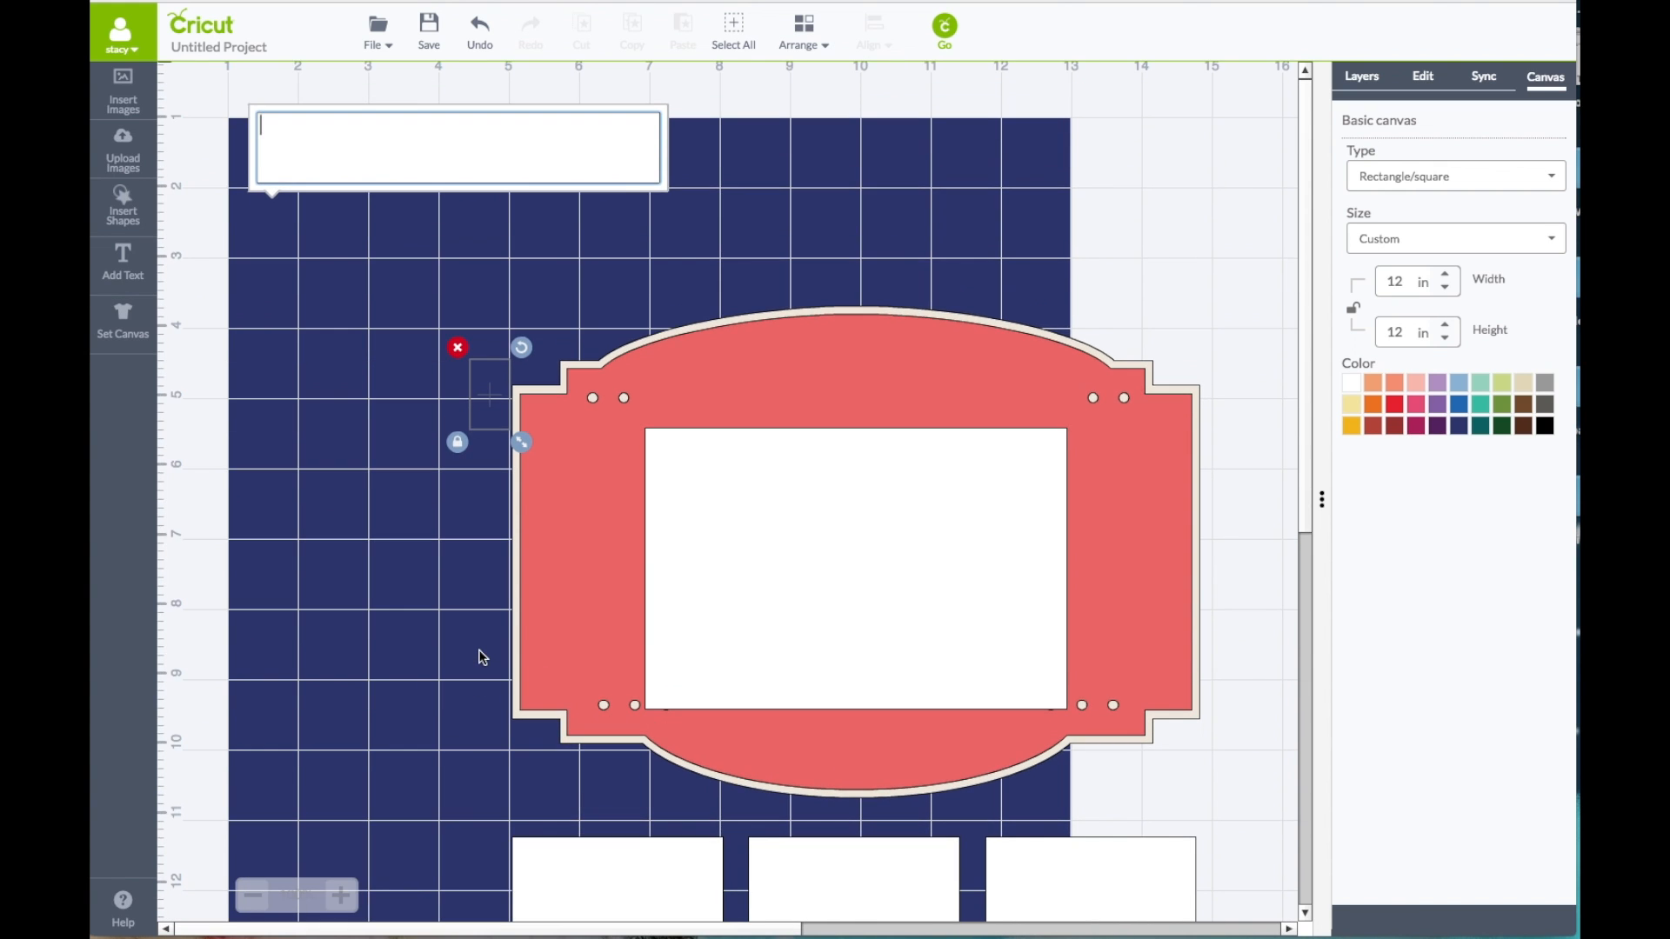
text(NO)
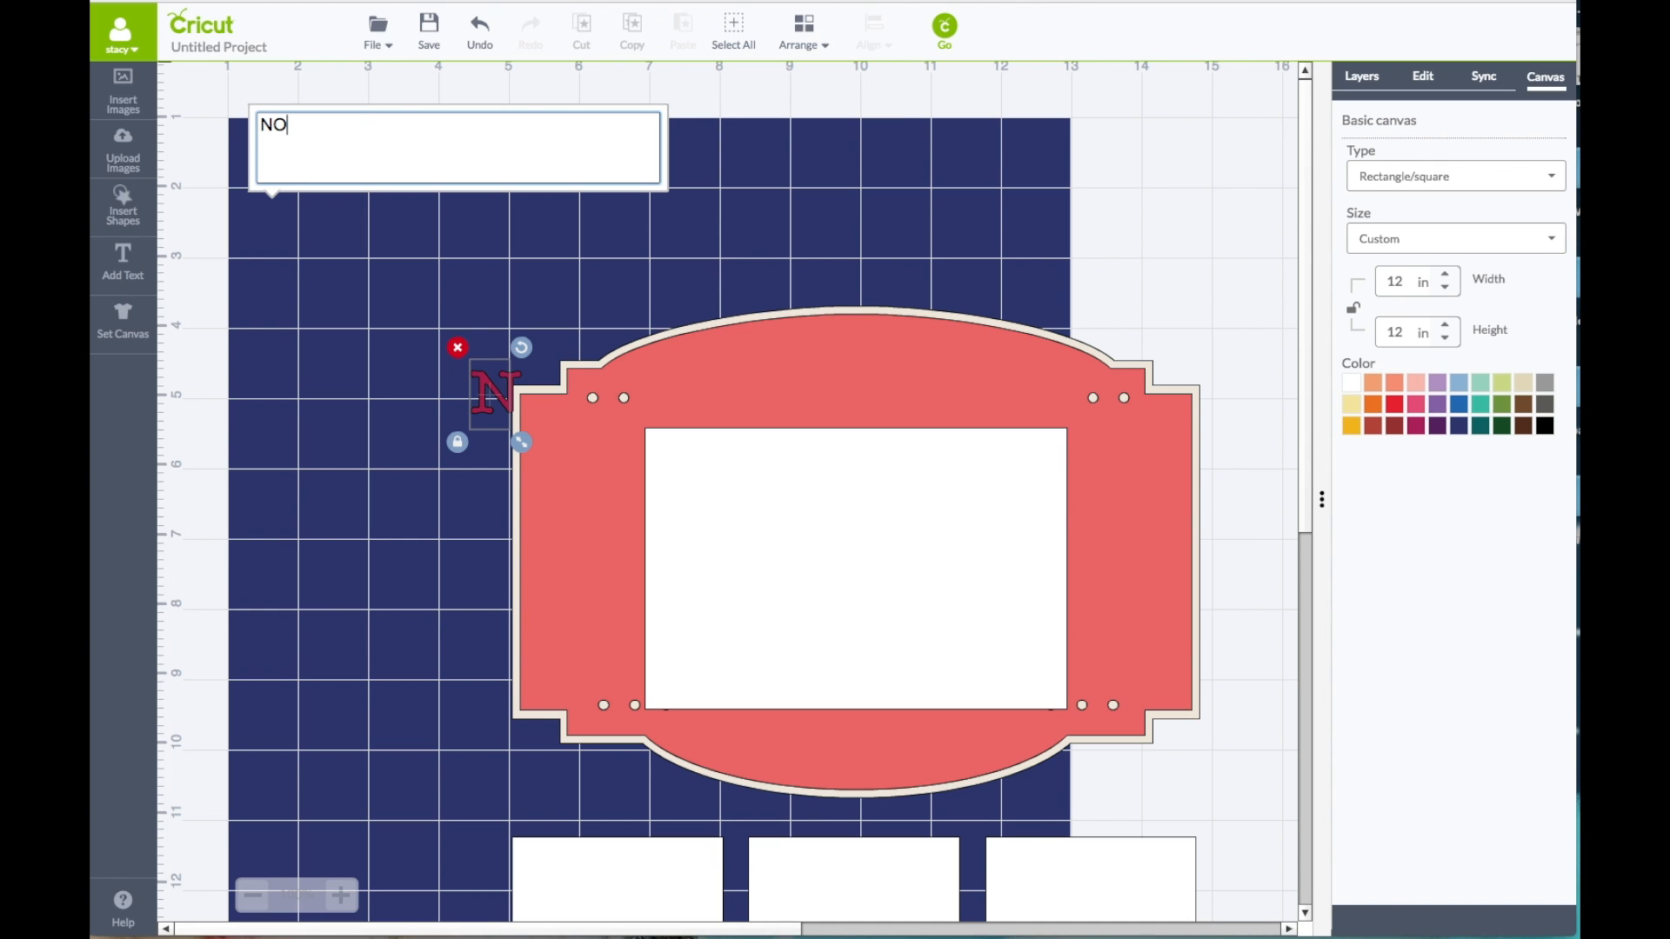
text(W PLAYING)
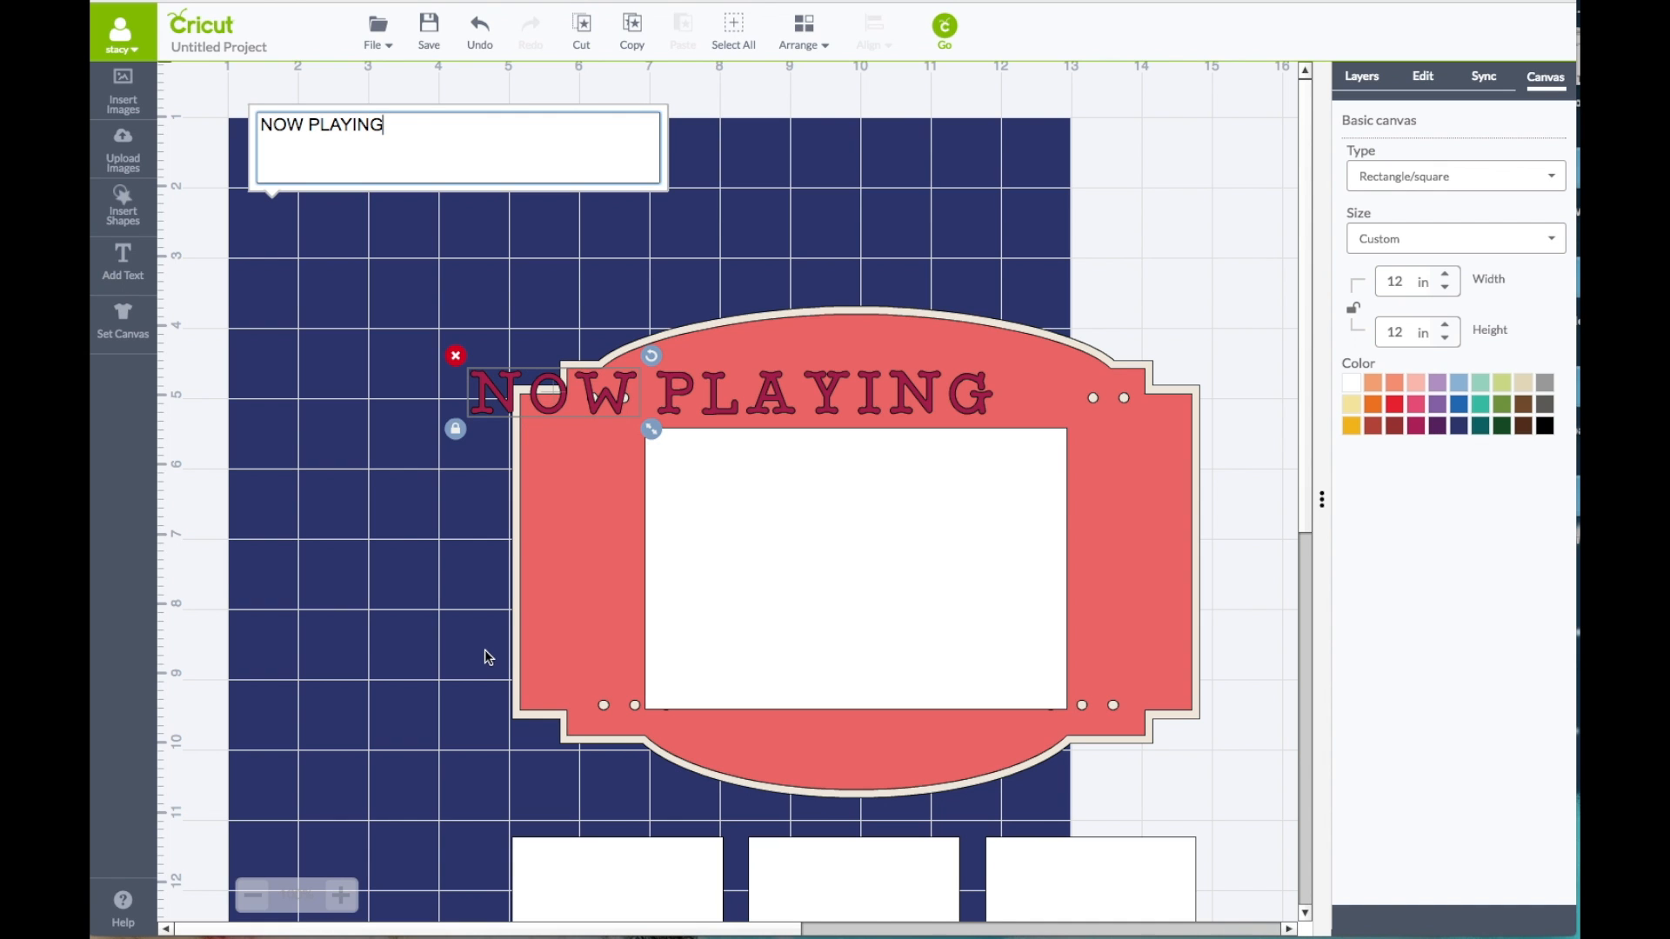
click(1129, 385)
Step: Change the NOW PLAYING text to the Street Sign font from the Cricut Fonts
click(912, 402)
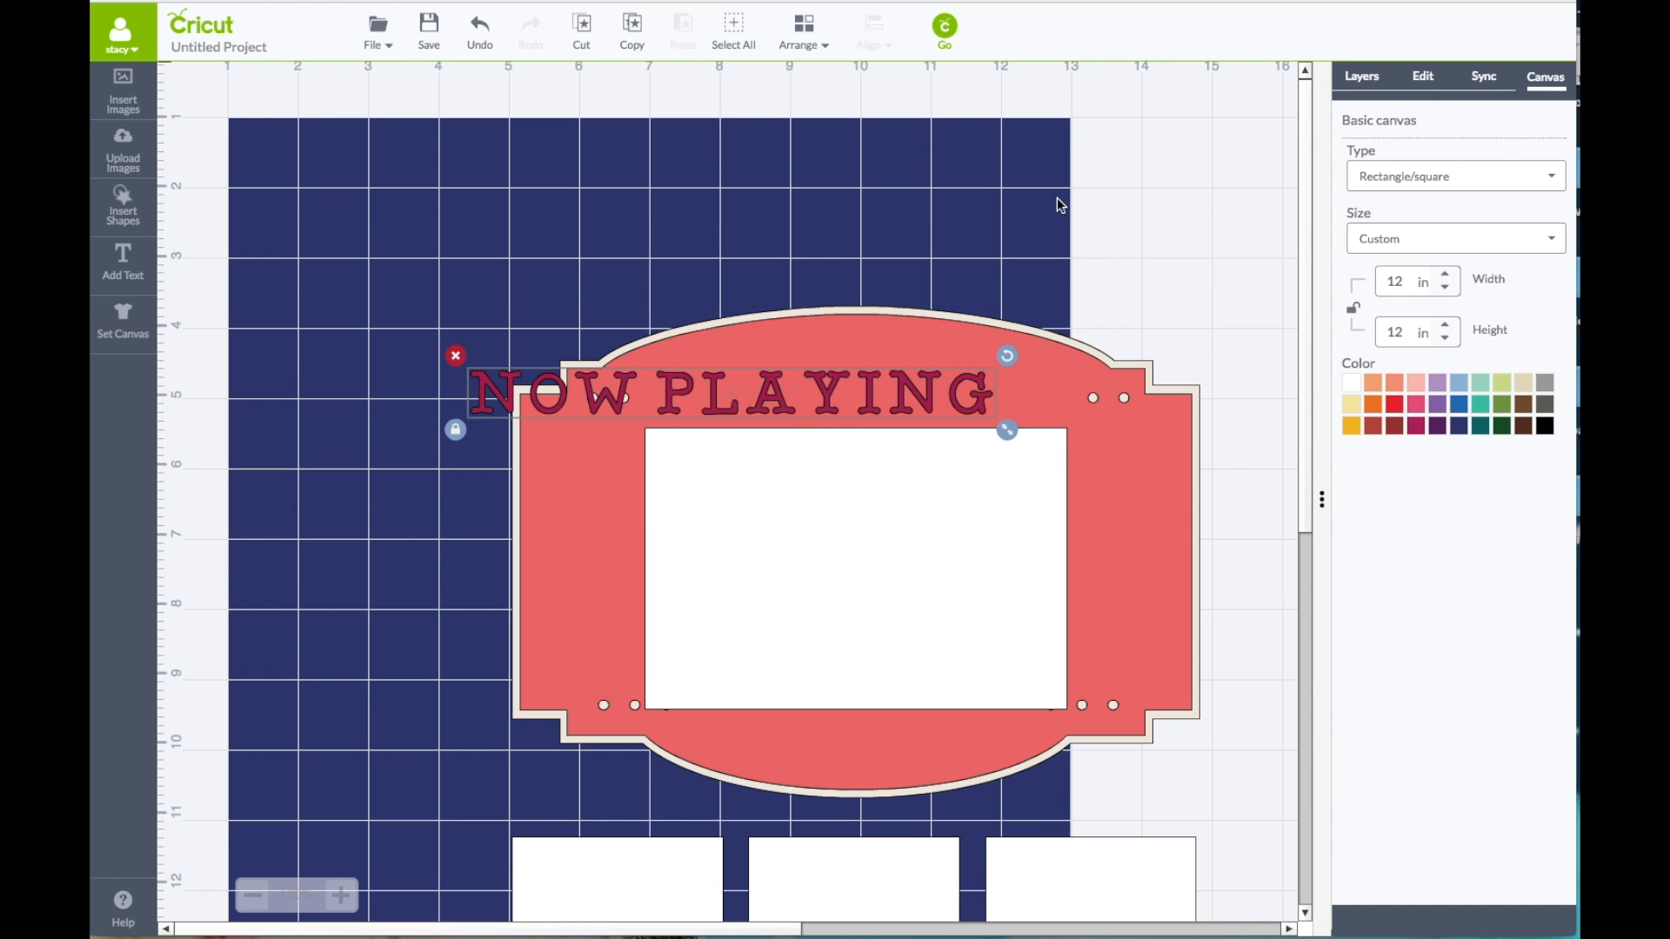
click(1424, 76)
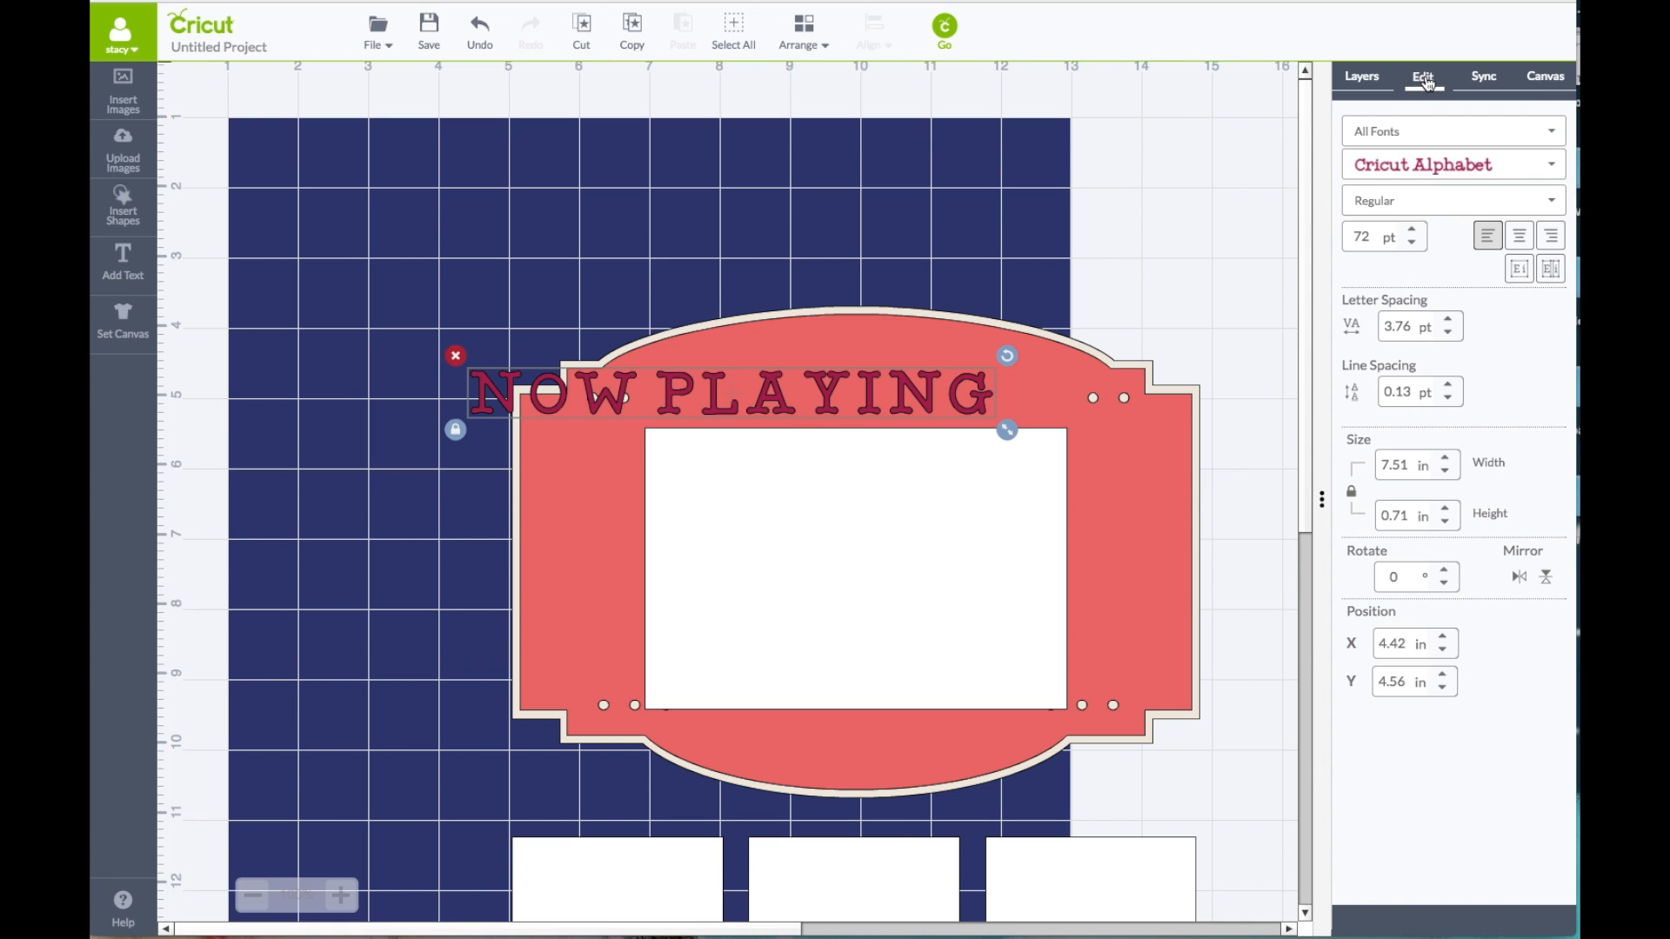
click(1370, 135)
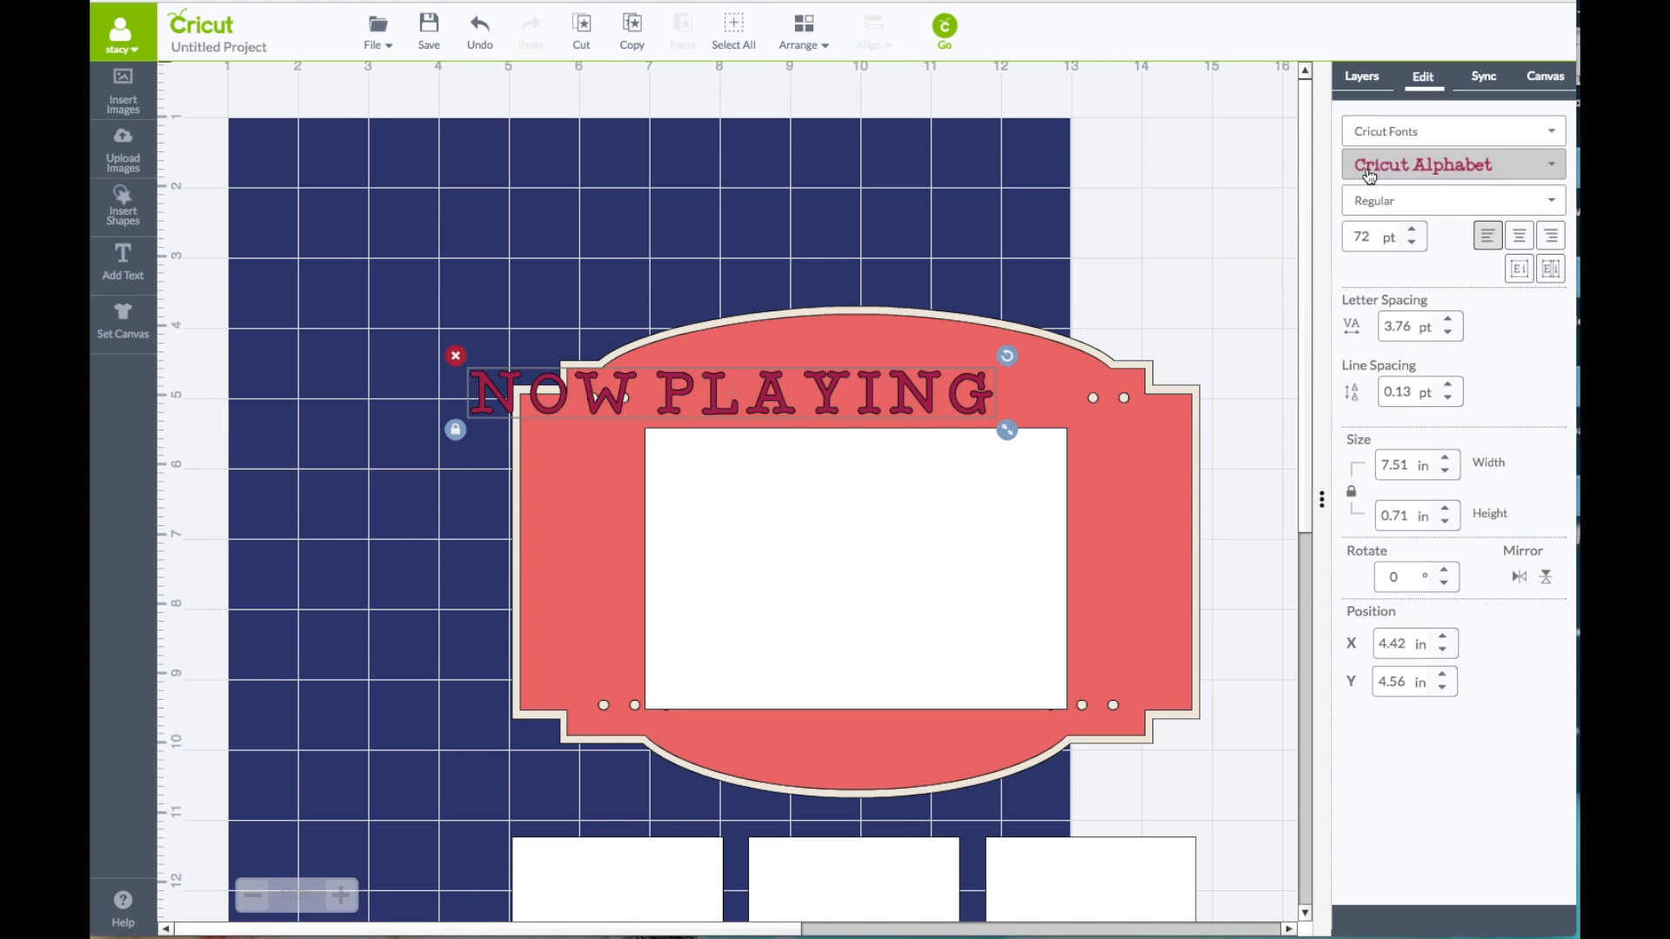
click(1367, 173)
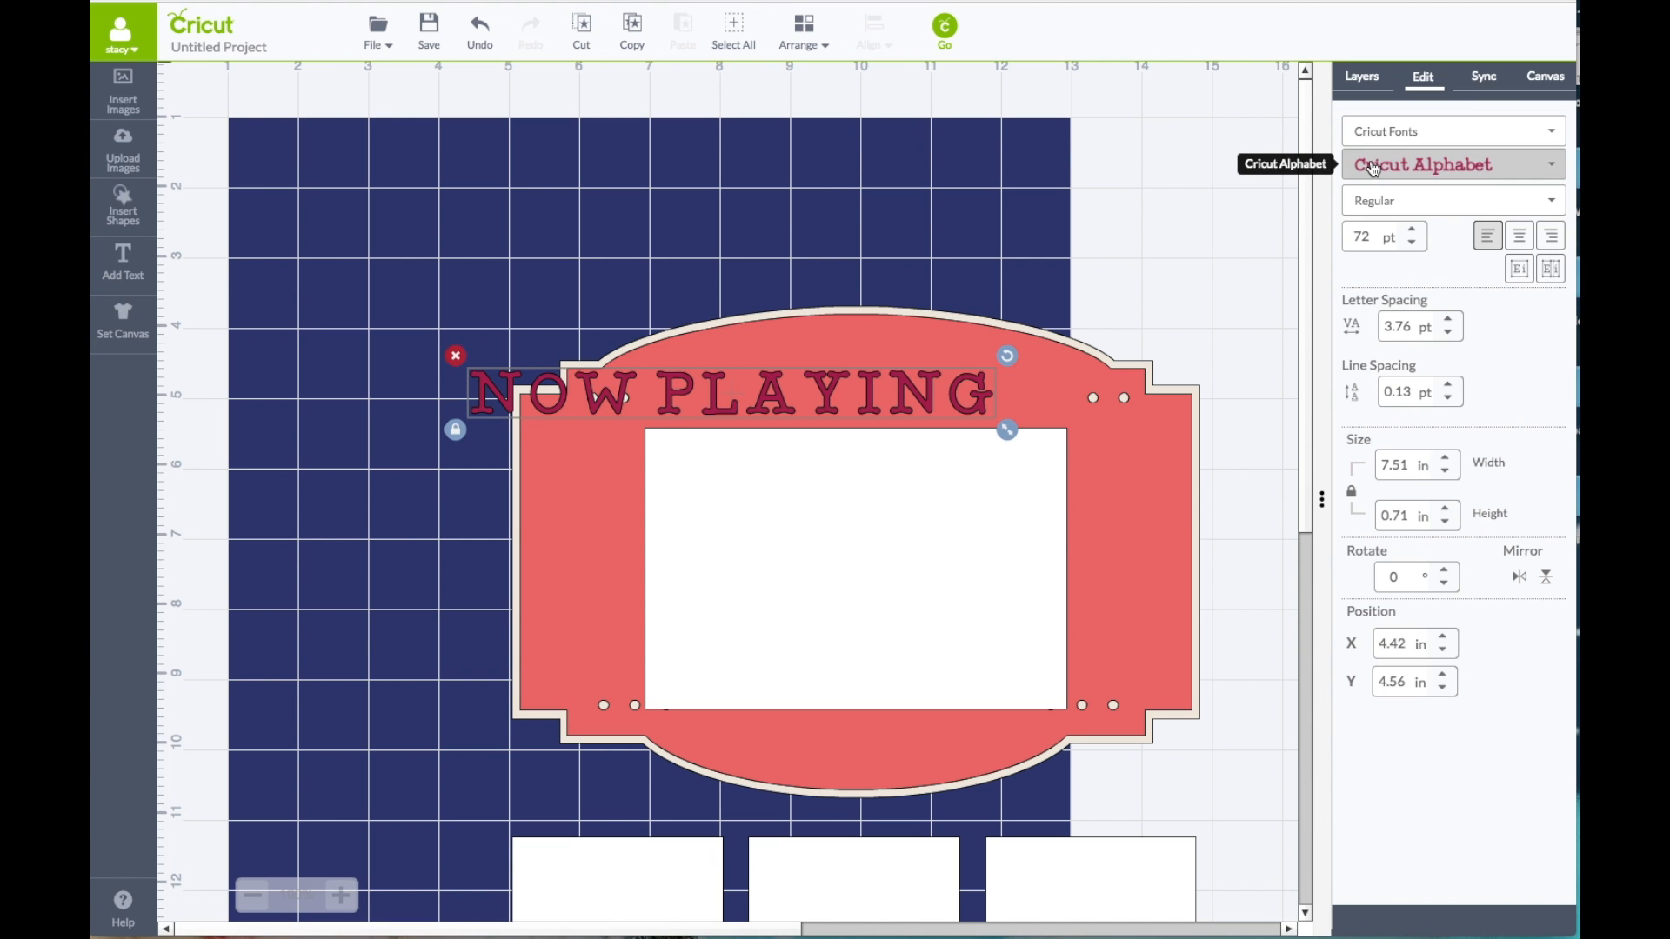
click(1373, 168)
scroll(1460, 489, down, 5)
scroll(1459, 489, down, 15)
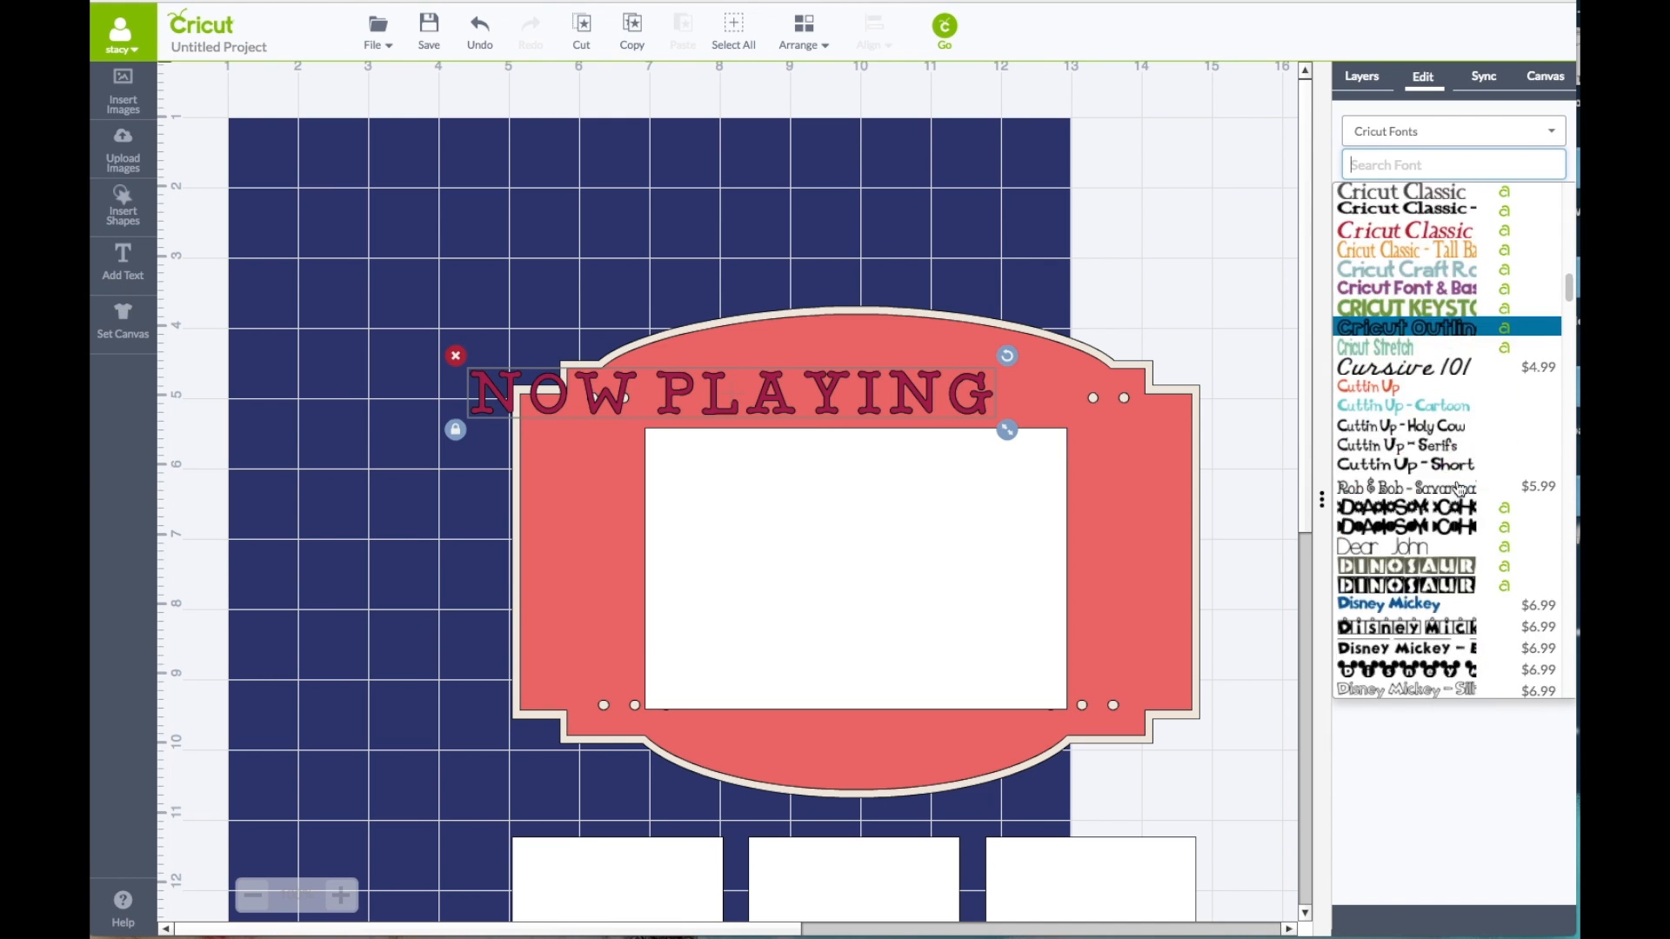
scroll(1459, 489, down, 20)
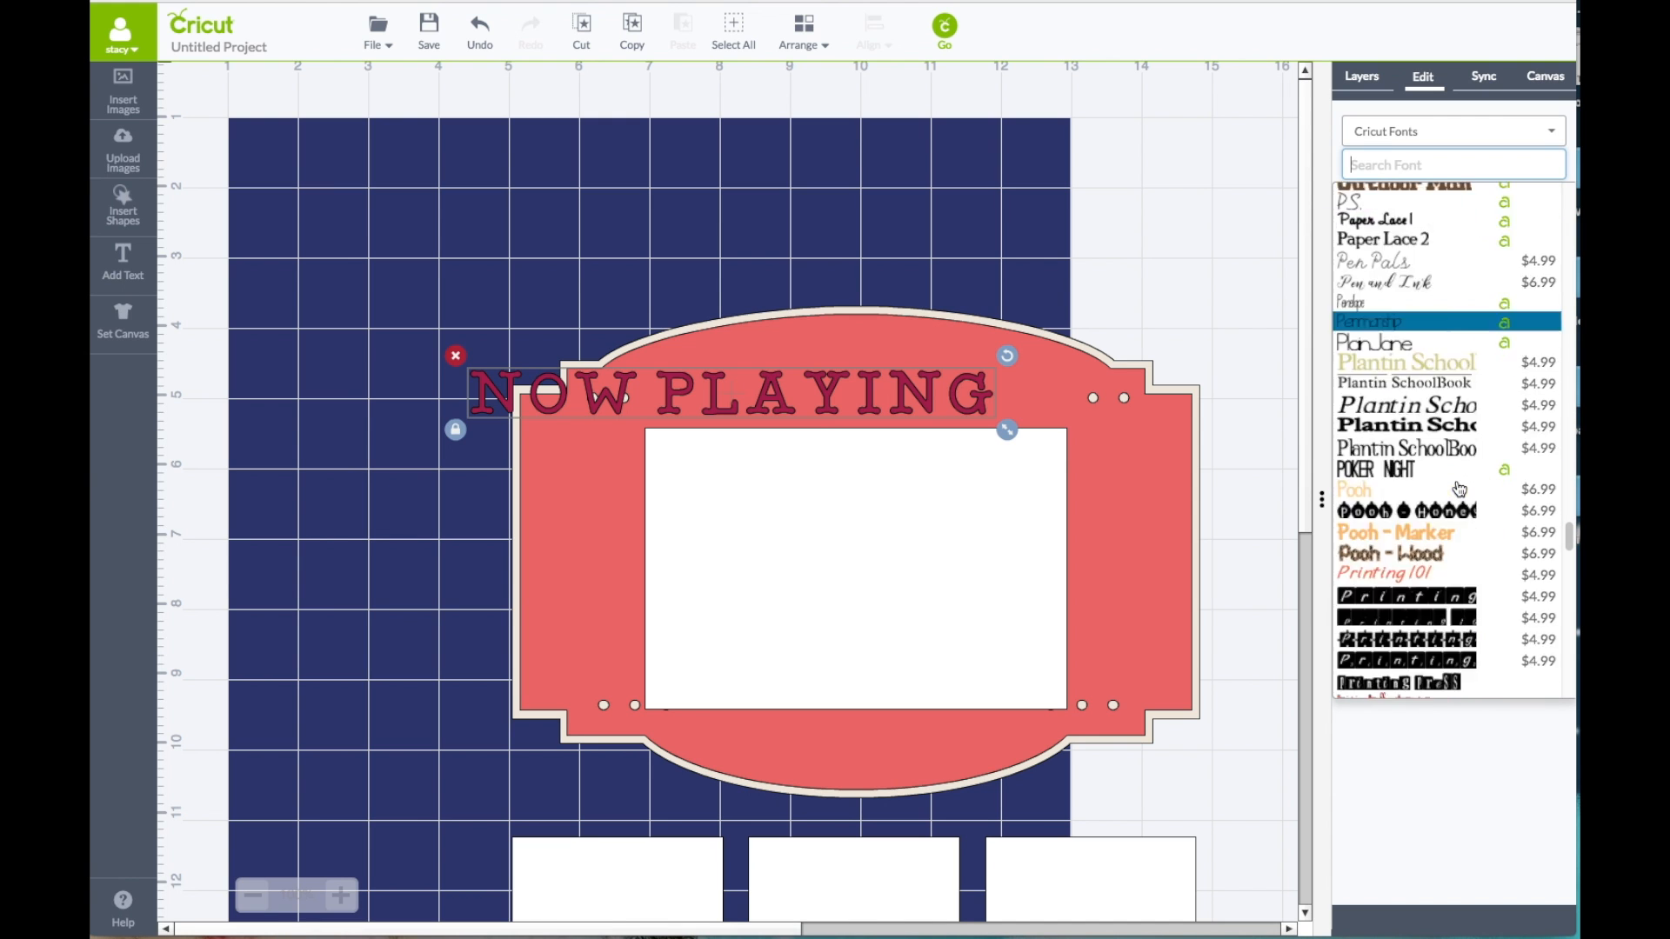
scroll(1459, 489, down, 5)
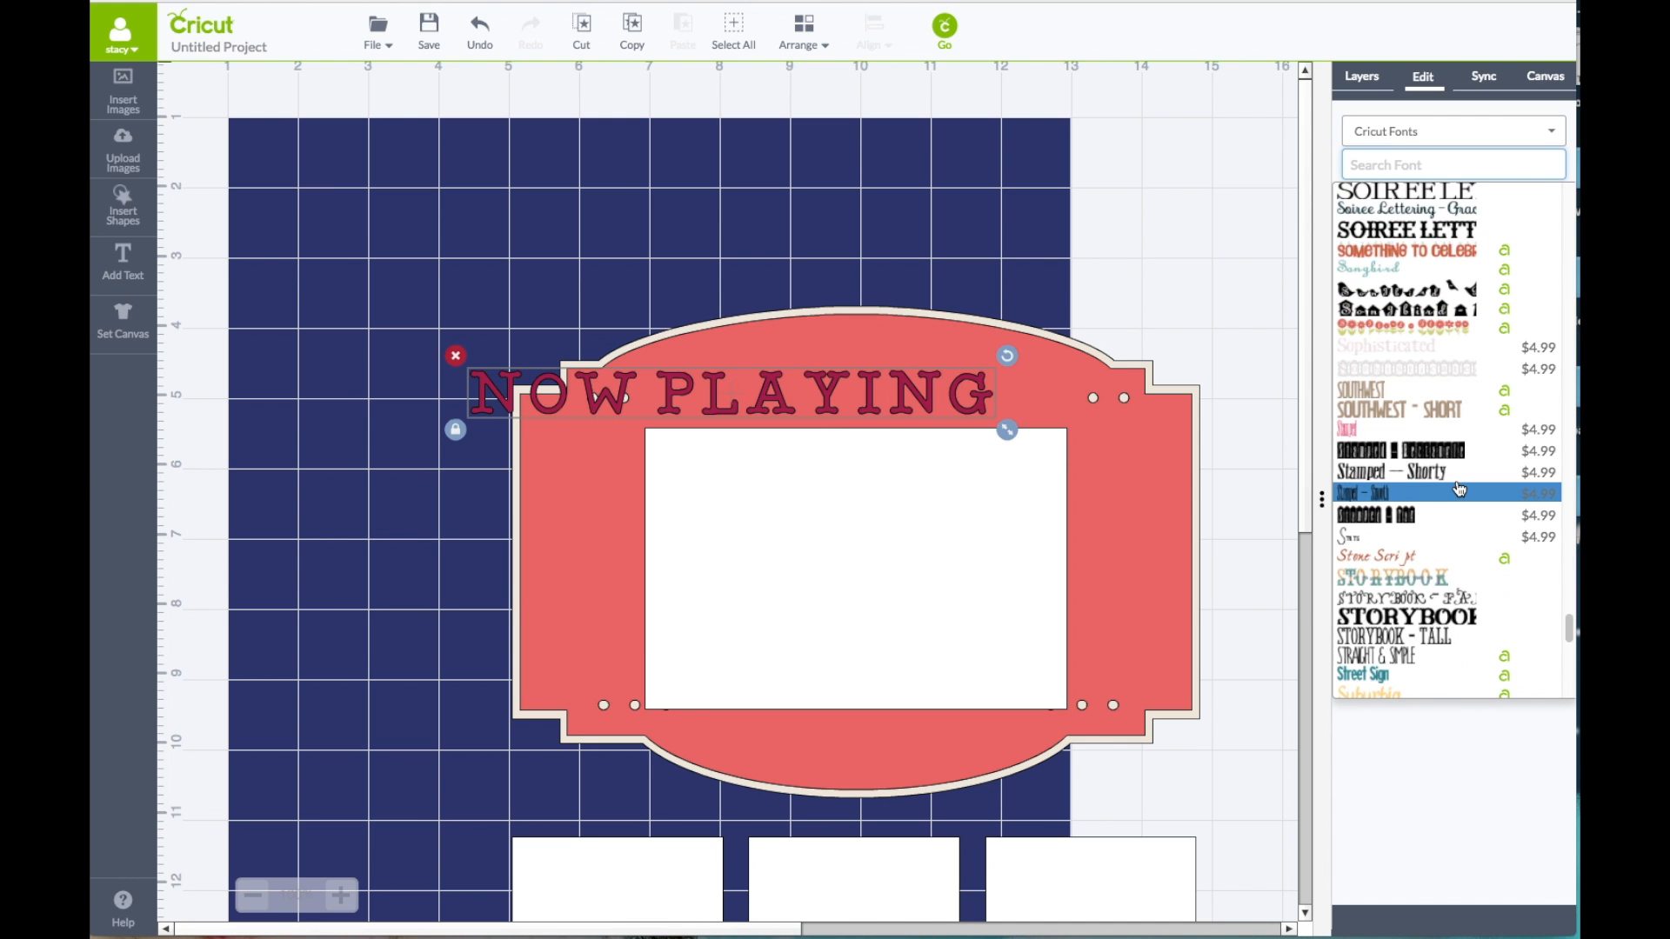
scroll(1460, 489, down, 3)
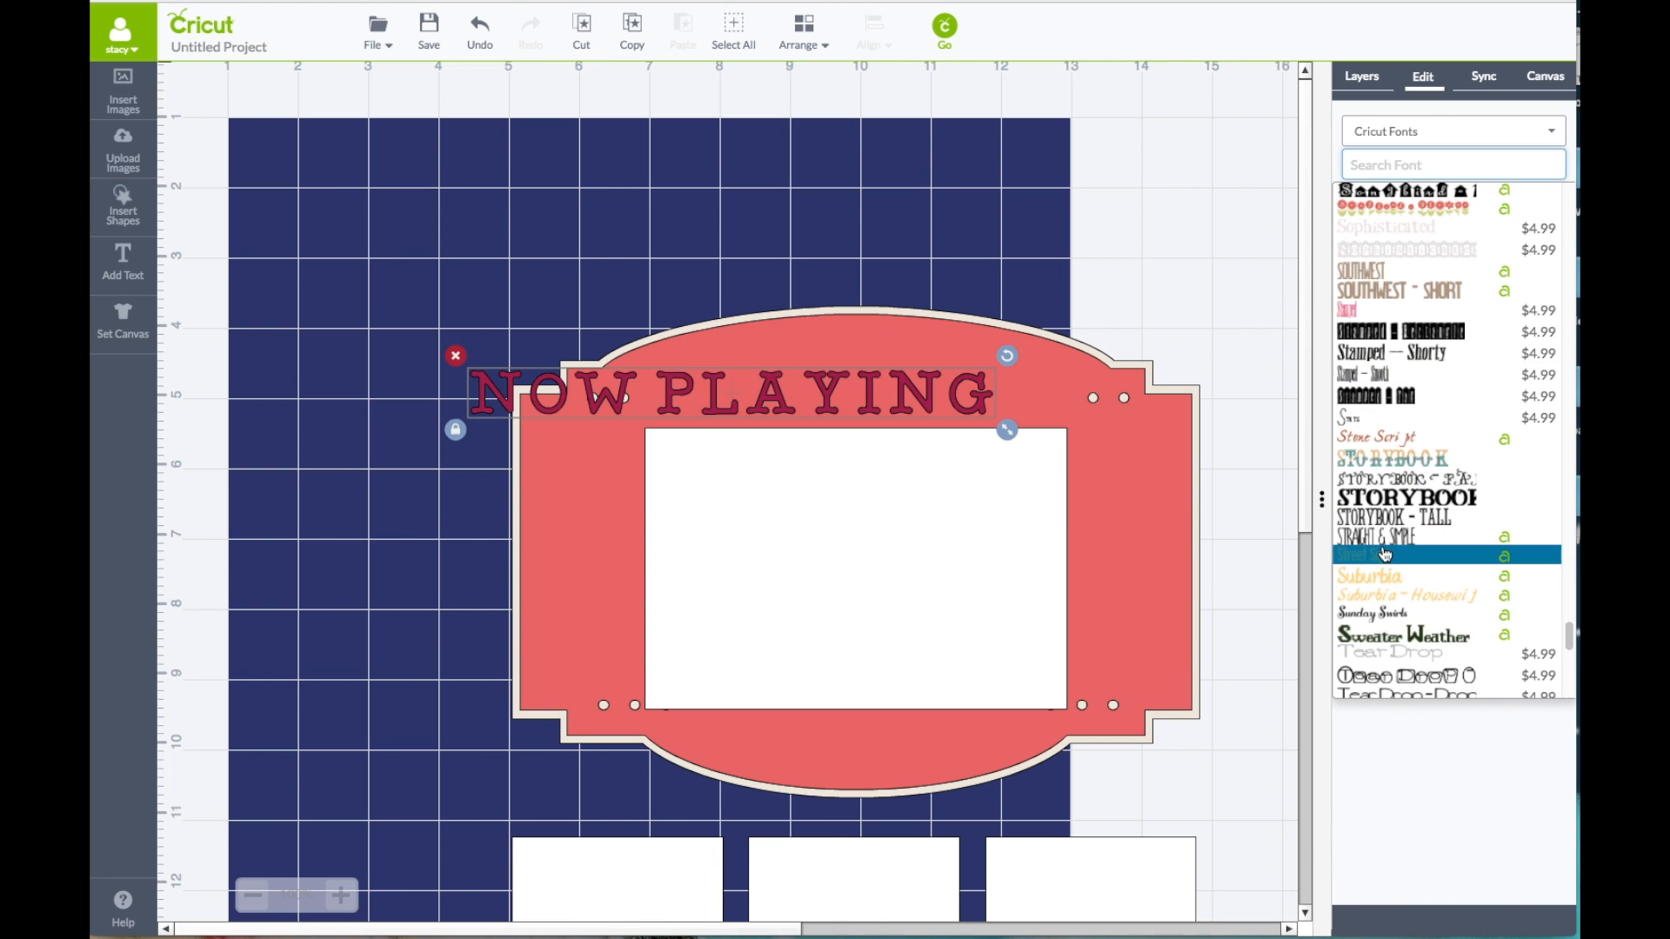
click(1383, 555)
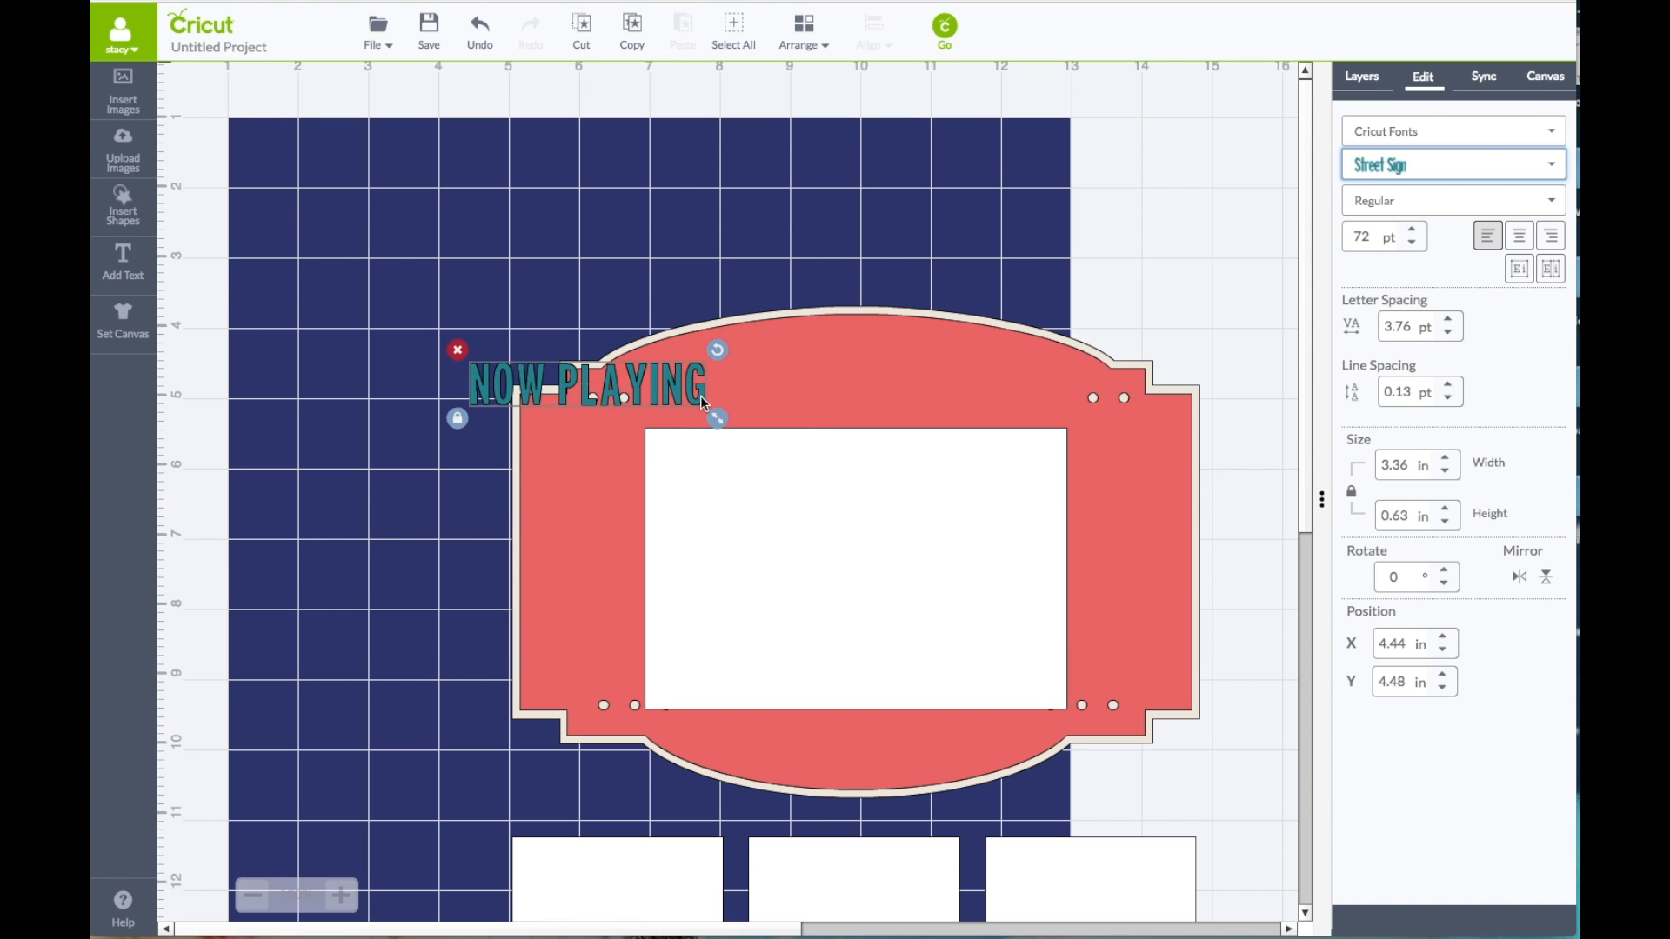
Step: Place the NOW PLAYING title above the white panel on the marquee and stretch it, proportions unlocked, to about 5.68 by 1.15 in
drag(702, 395, 907, 372)
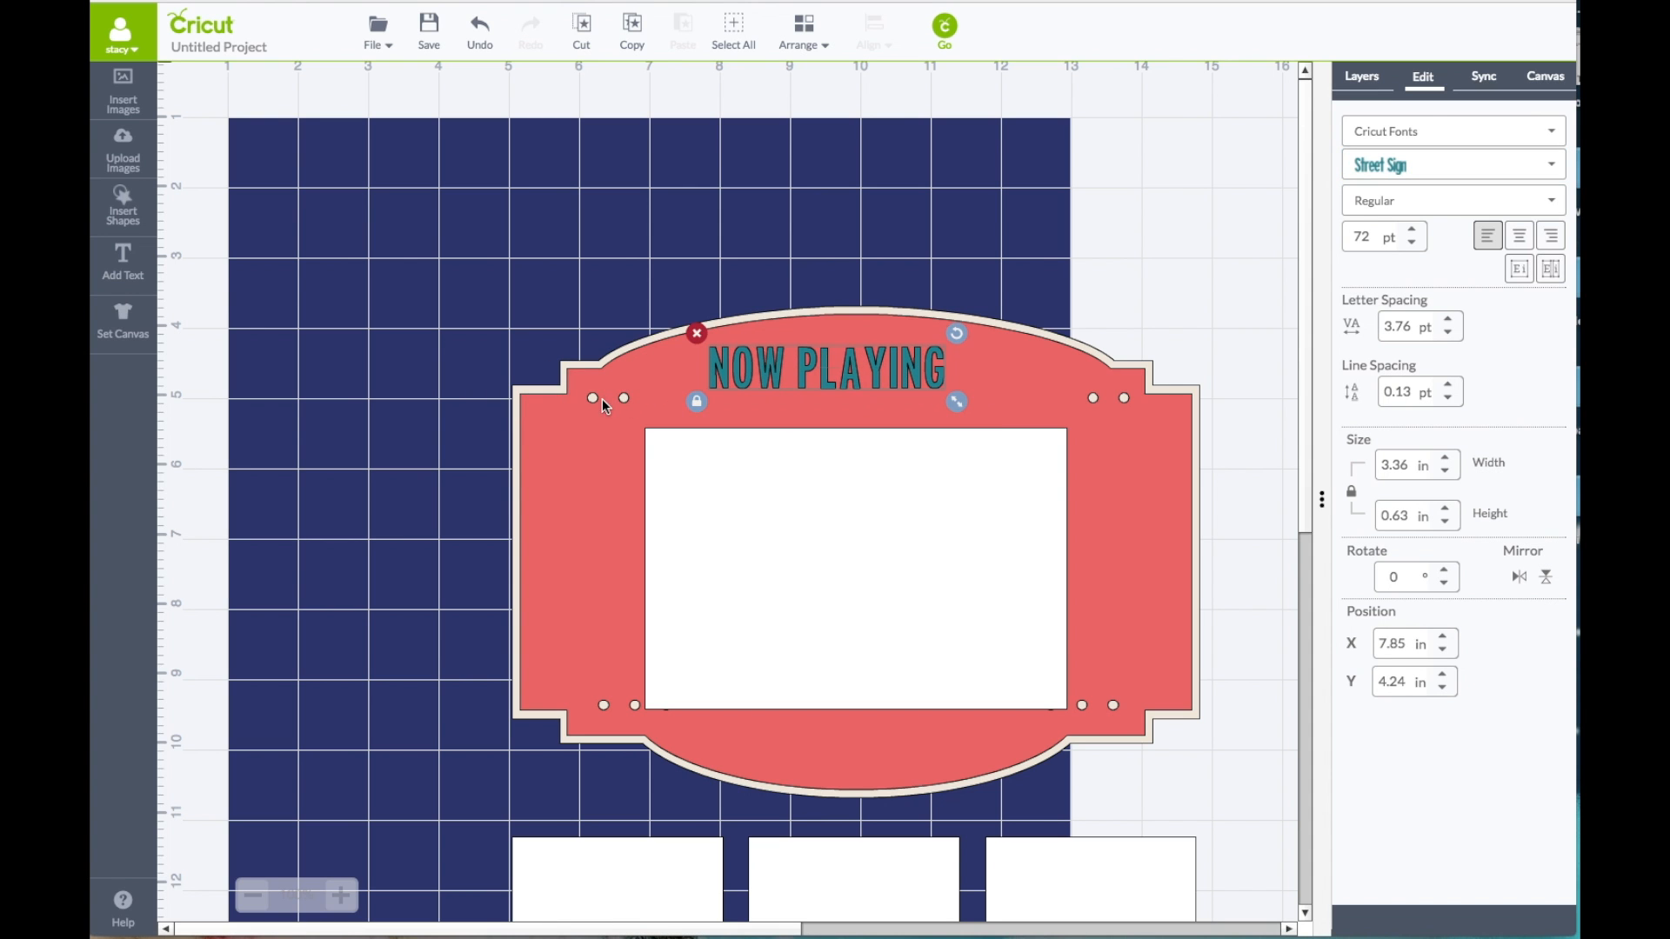
click(696, 402)
drag(754, 373, 710, 371)
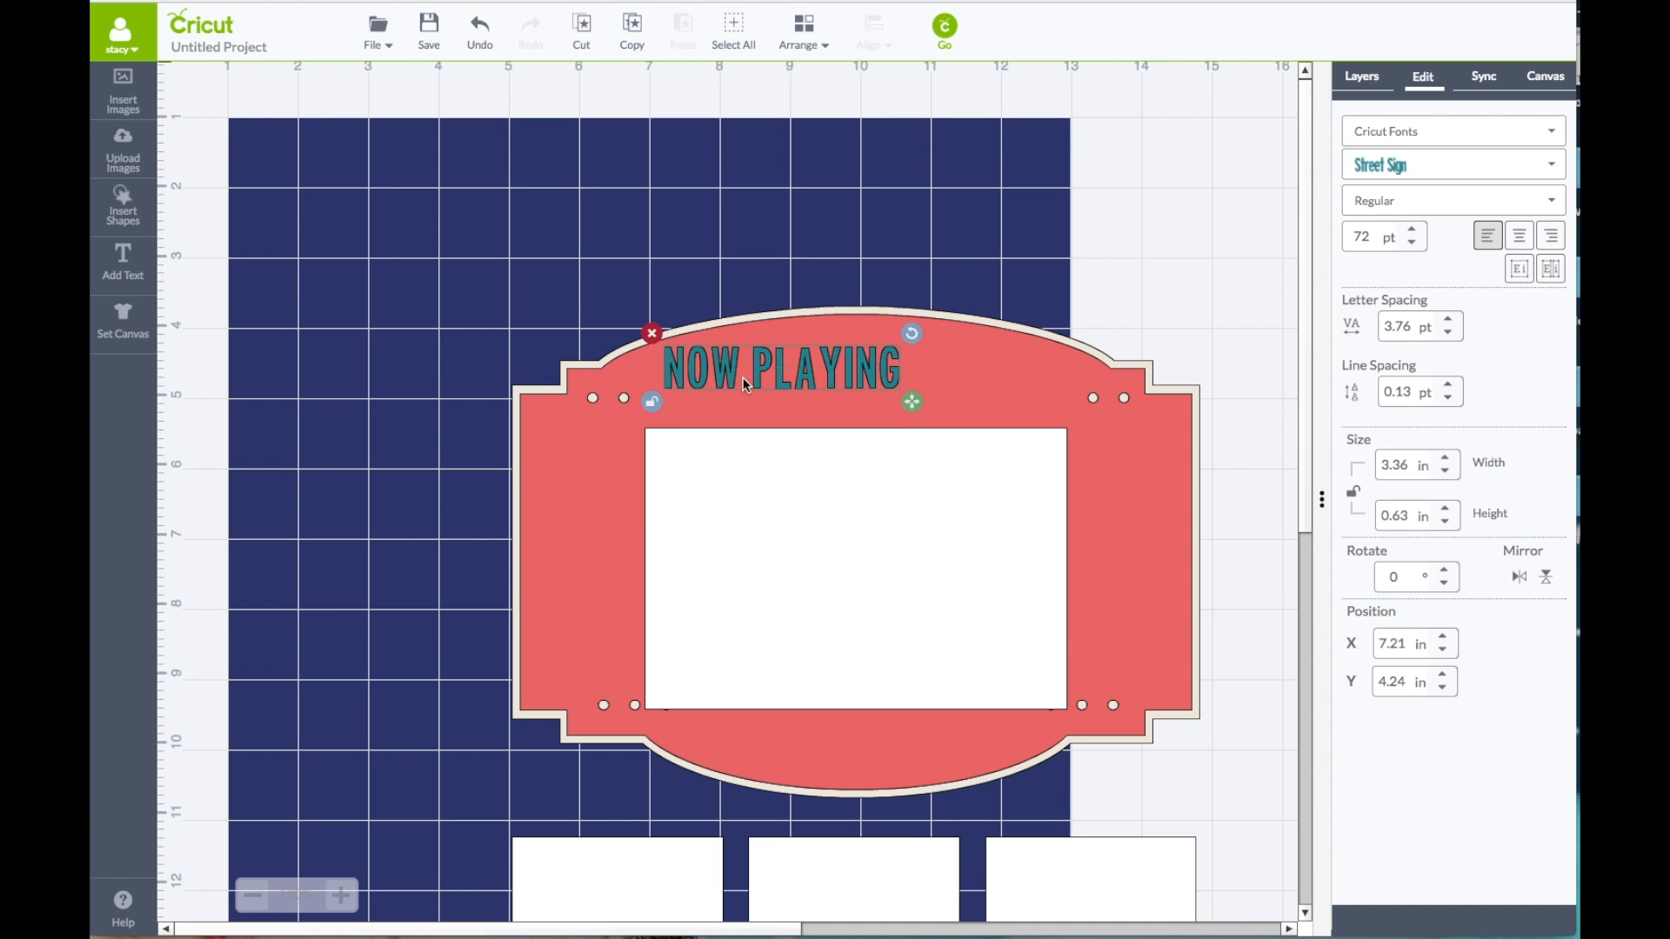
drag(914, 402, 1078, 441)
drag(944, 399, 937, 397)
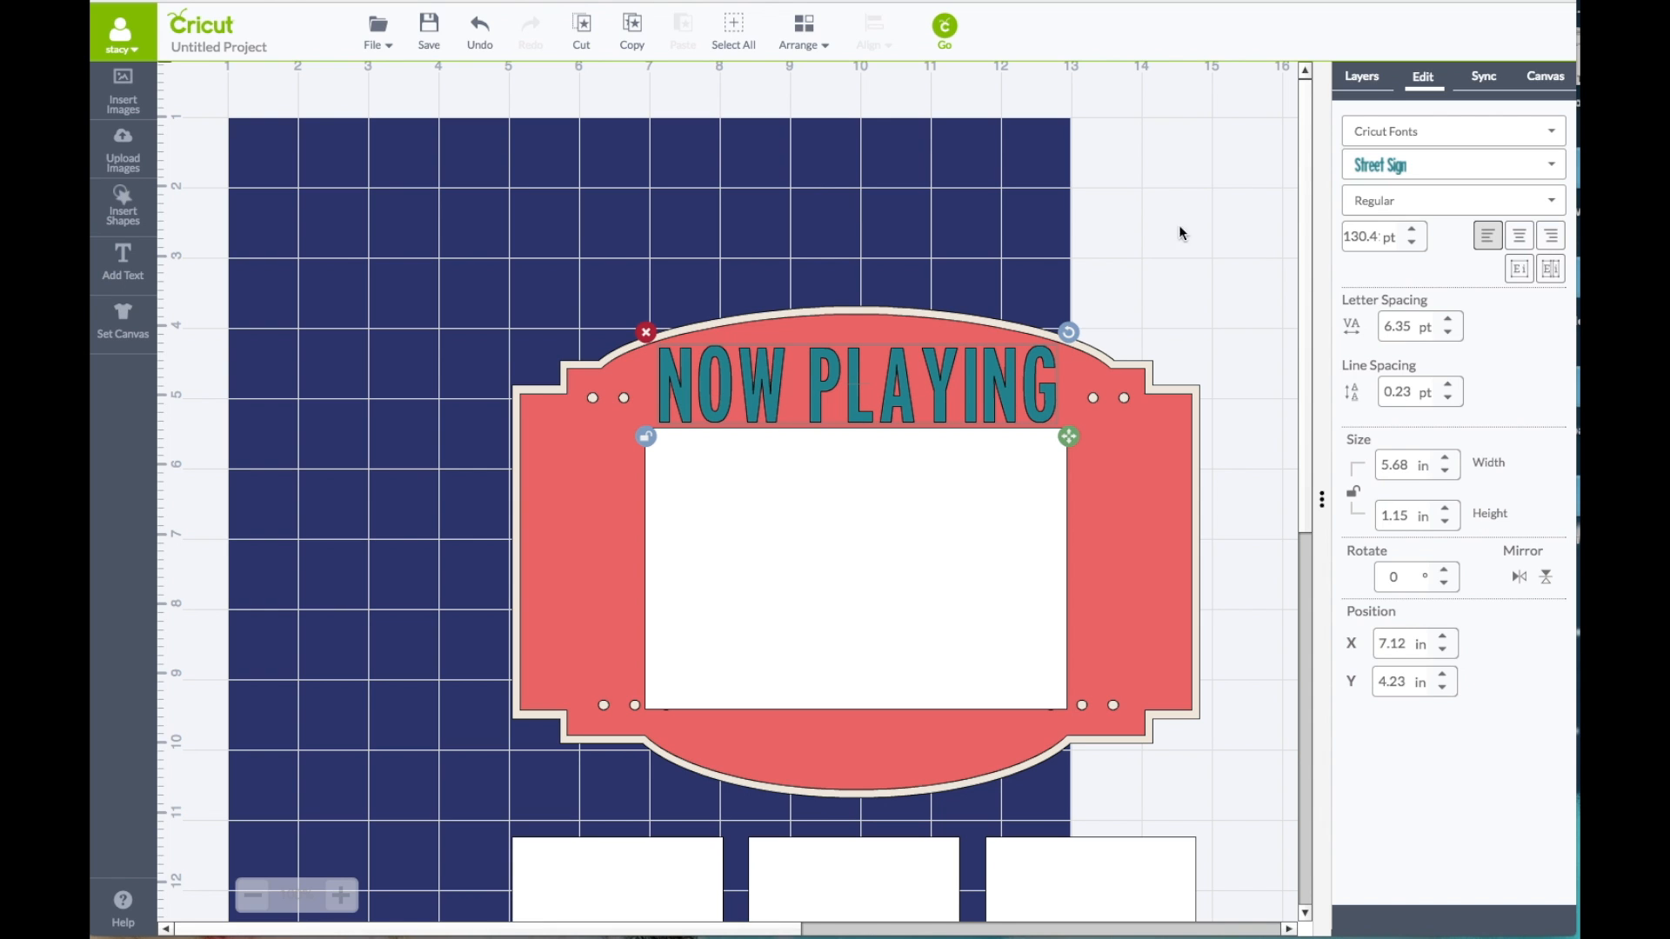
Step: Recolour the visible layer of the NOW PLAYING title white
click(1363, 76)
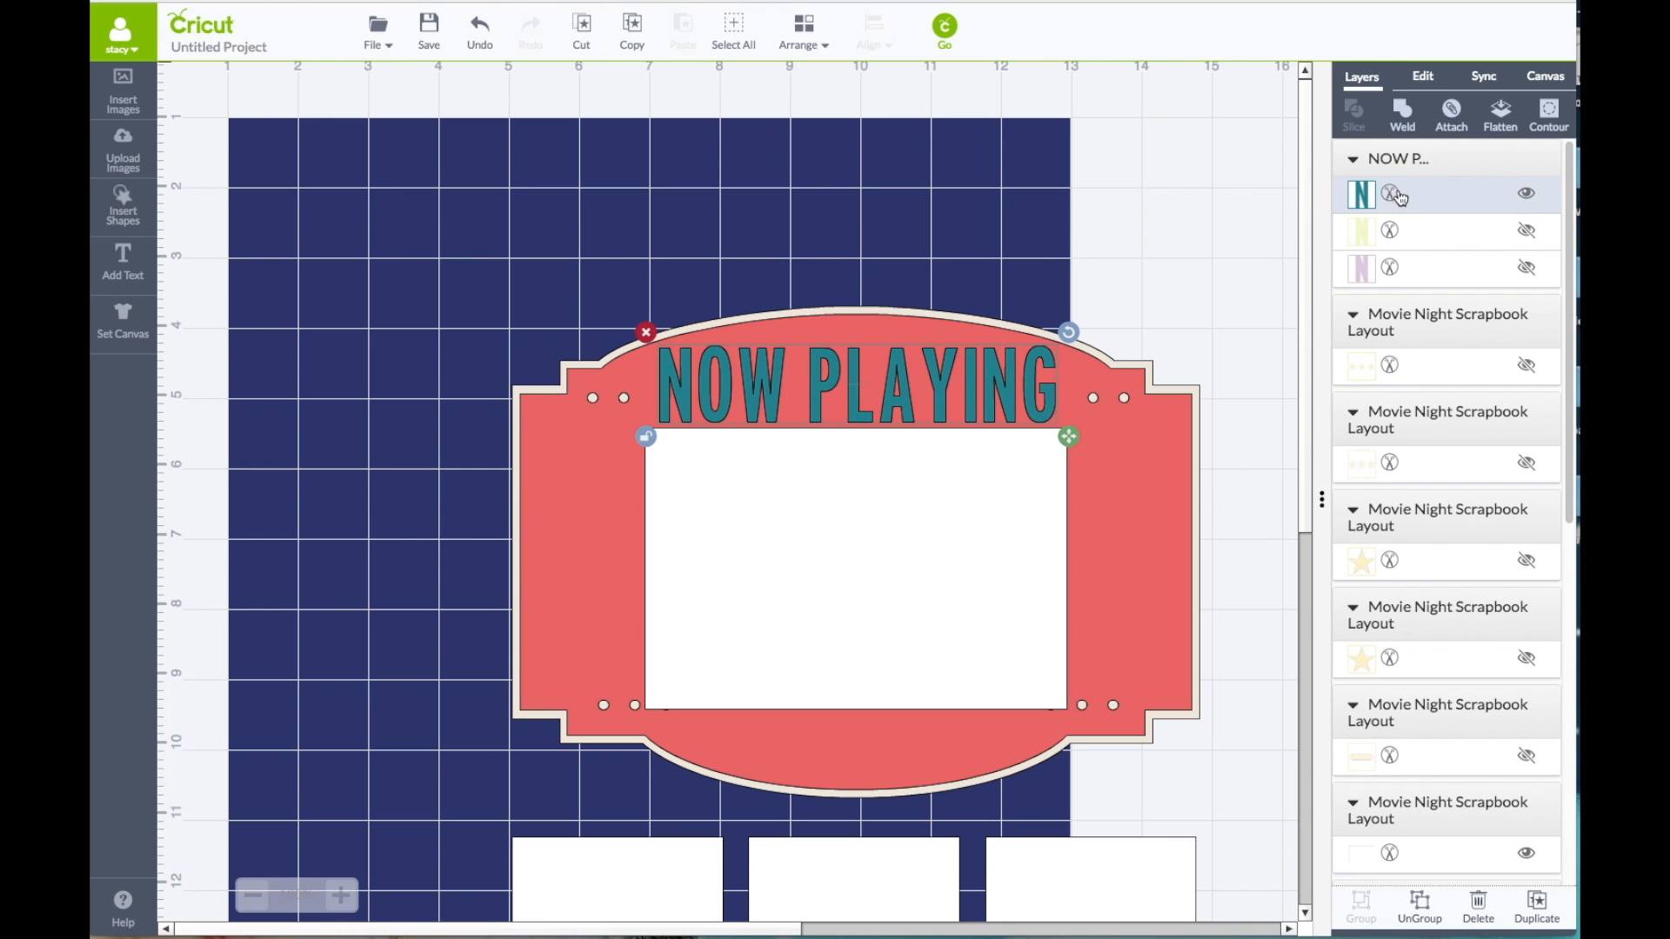
click(1362, 193)
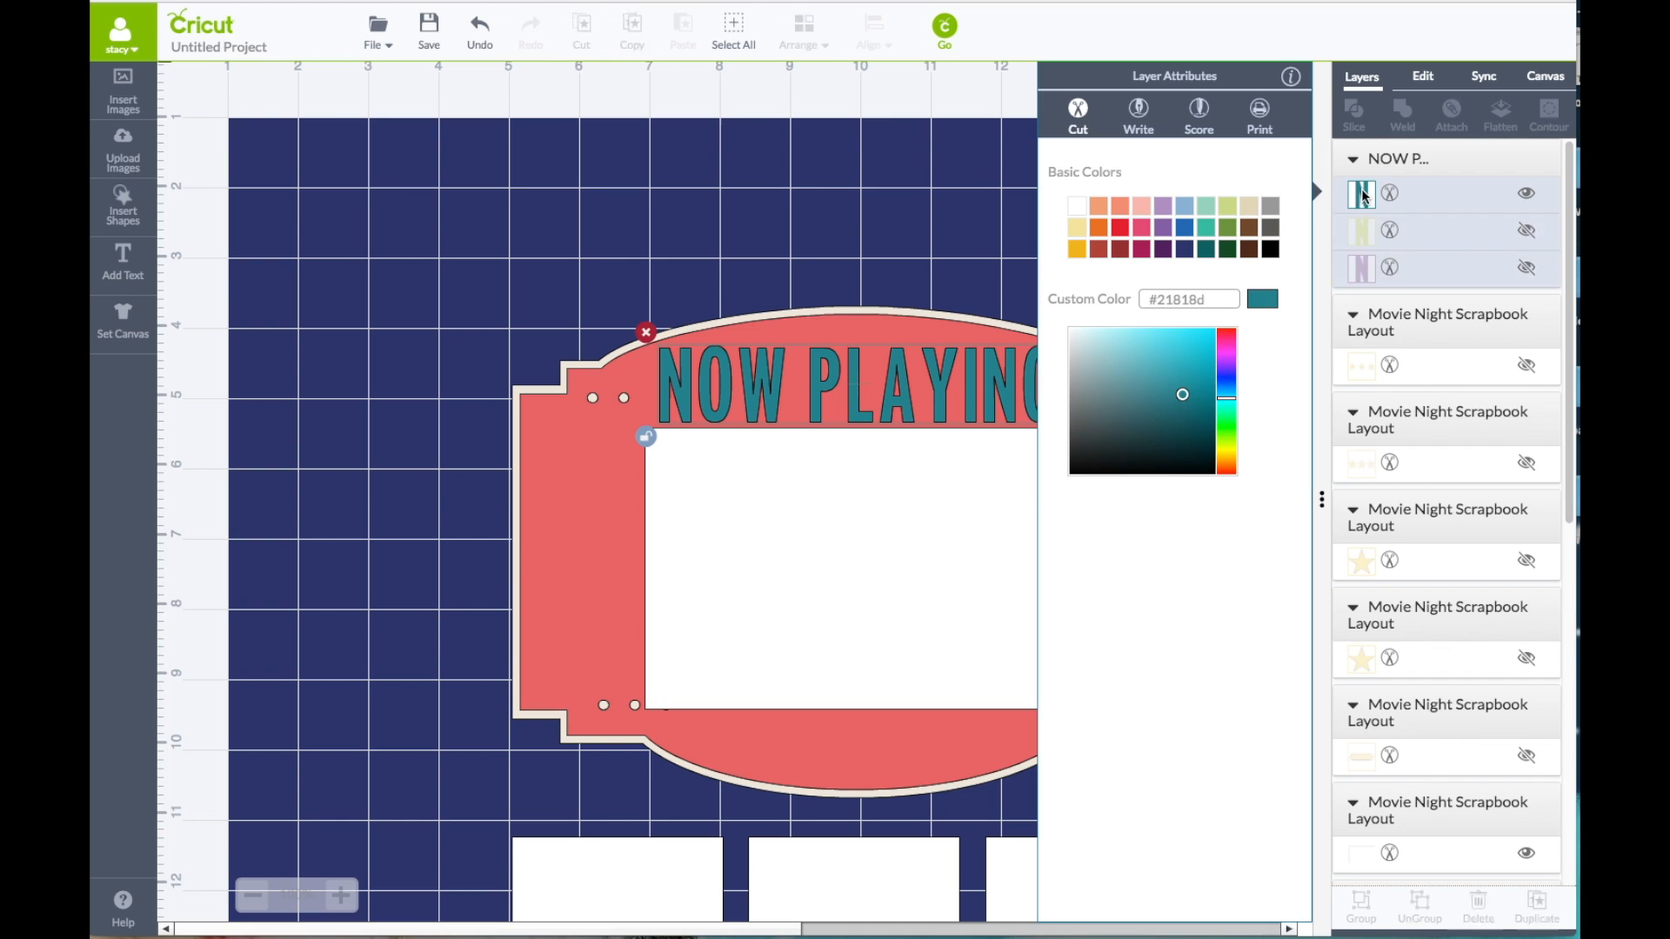
click(1078, 207)
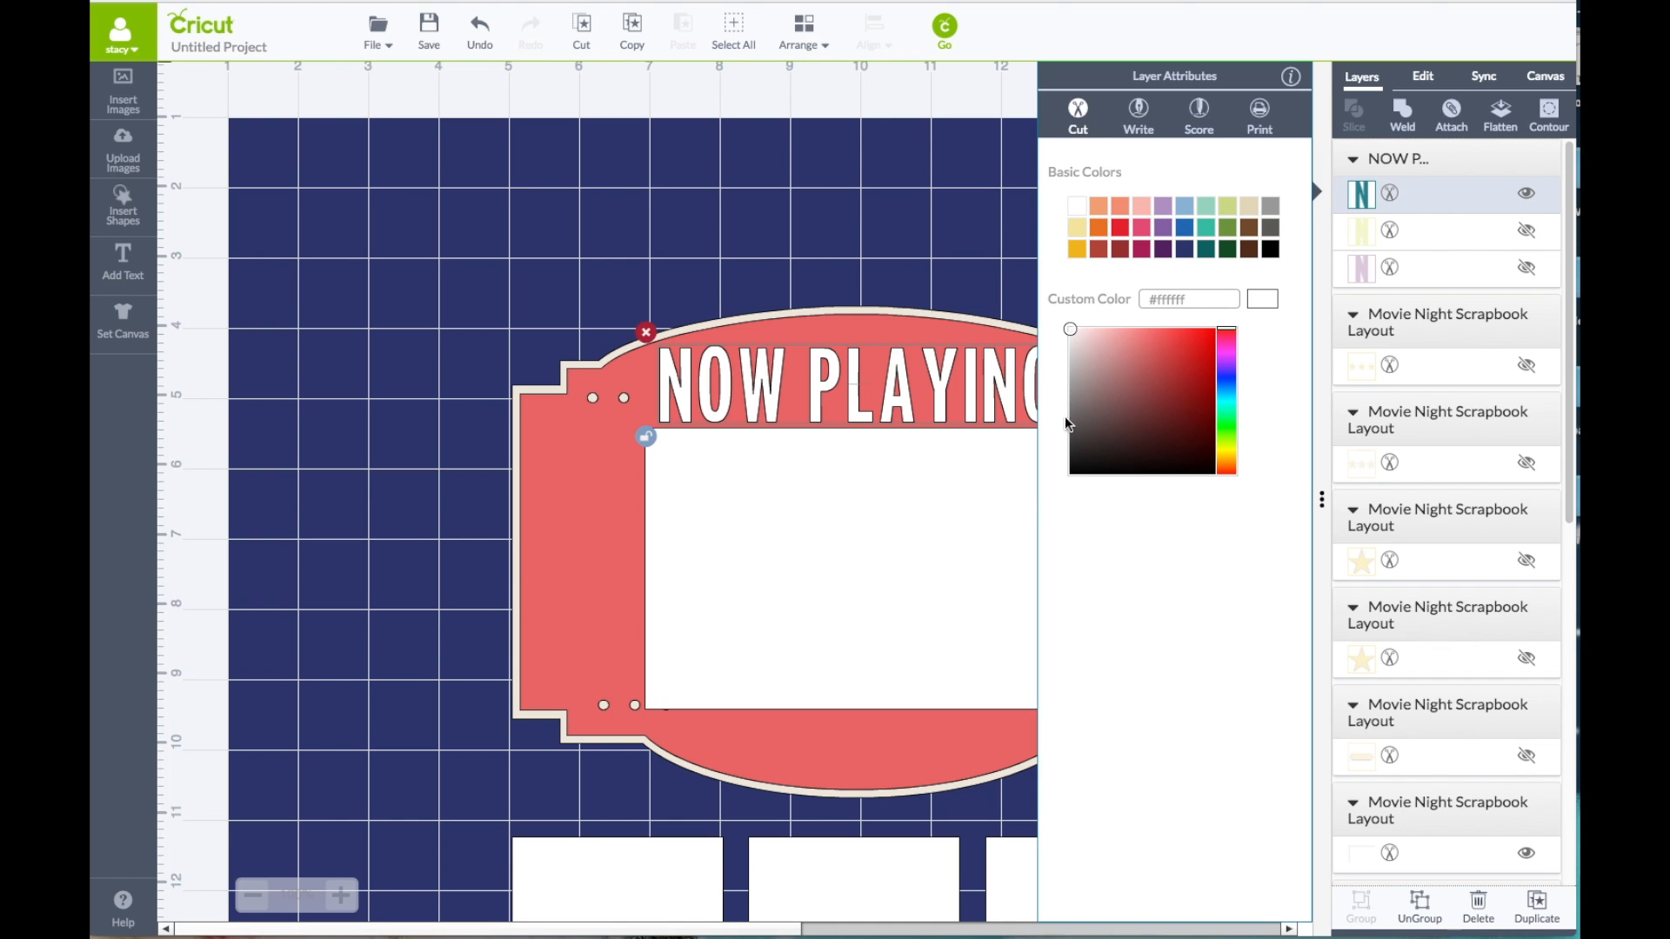
click(929, 280)
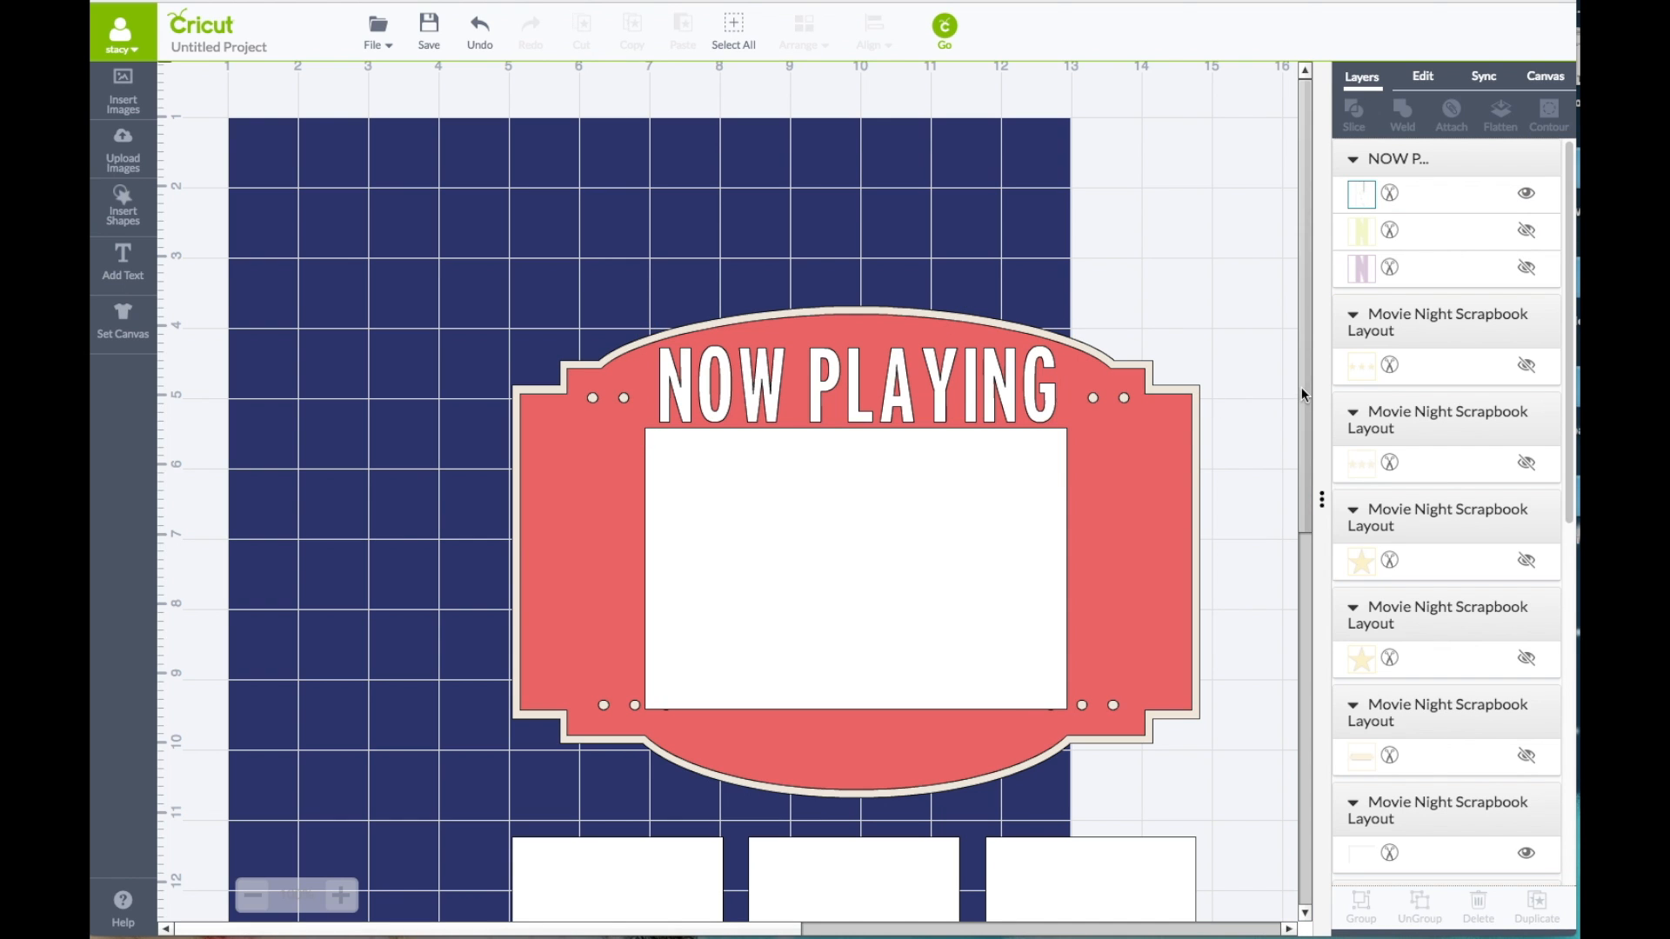
Step: Resize the marquee's white panel to 4.25 by 4.25 in with proportions unlocked and centre it below the title
scroll(1301, 390, down, 5)
scroll(1298, 417, up, 2)
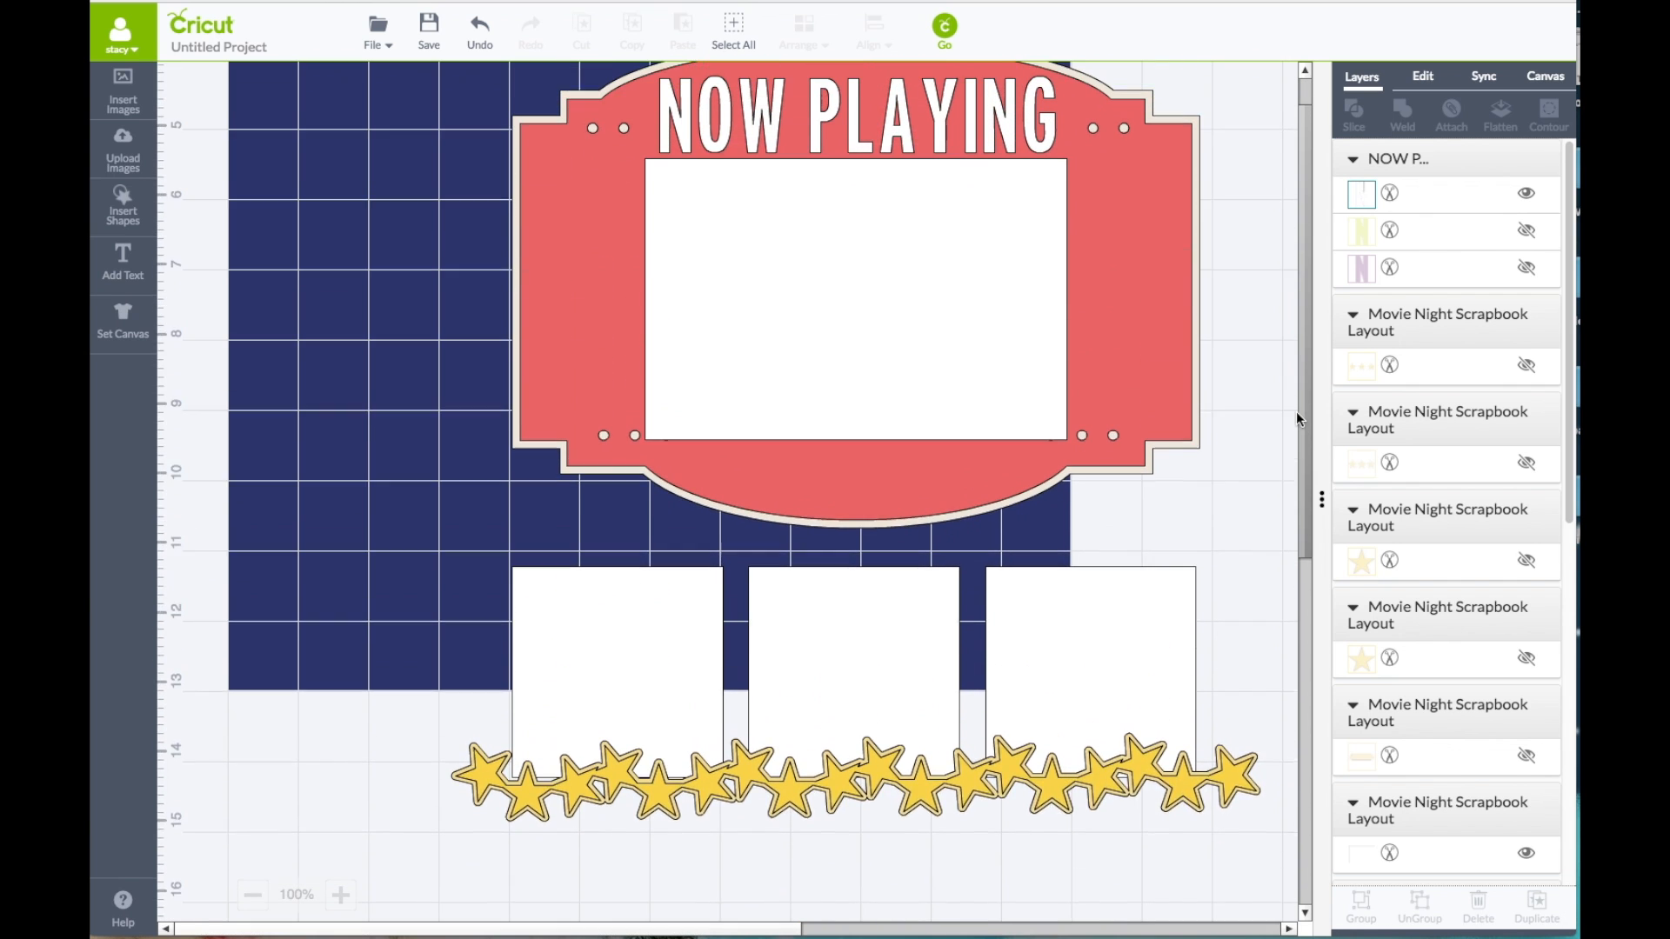
click(783, 248)
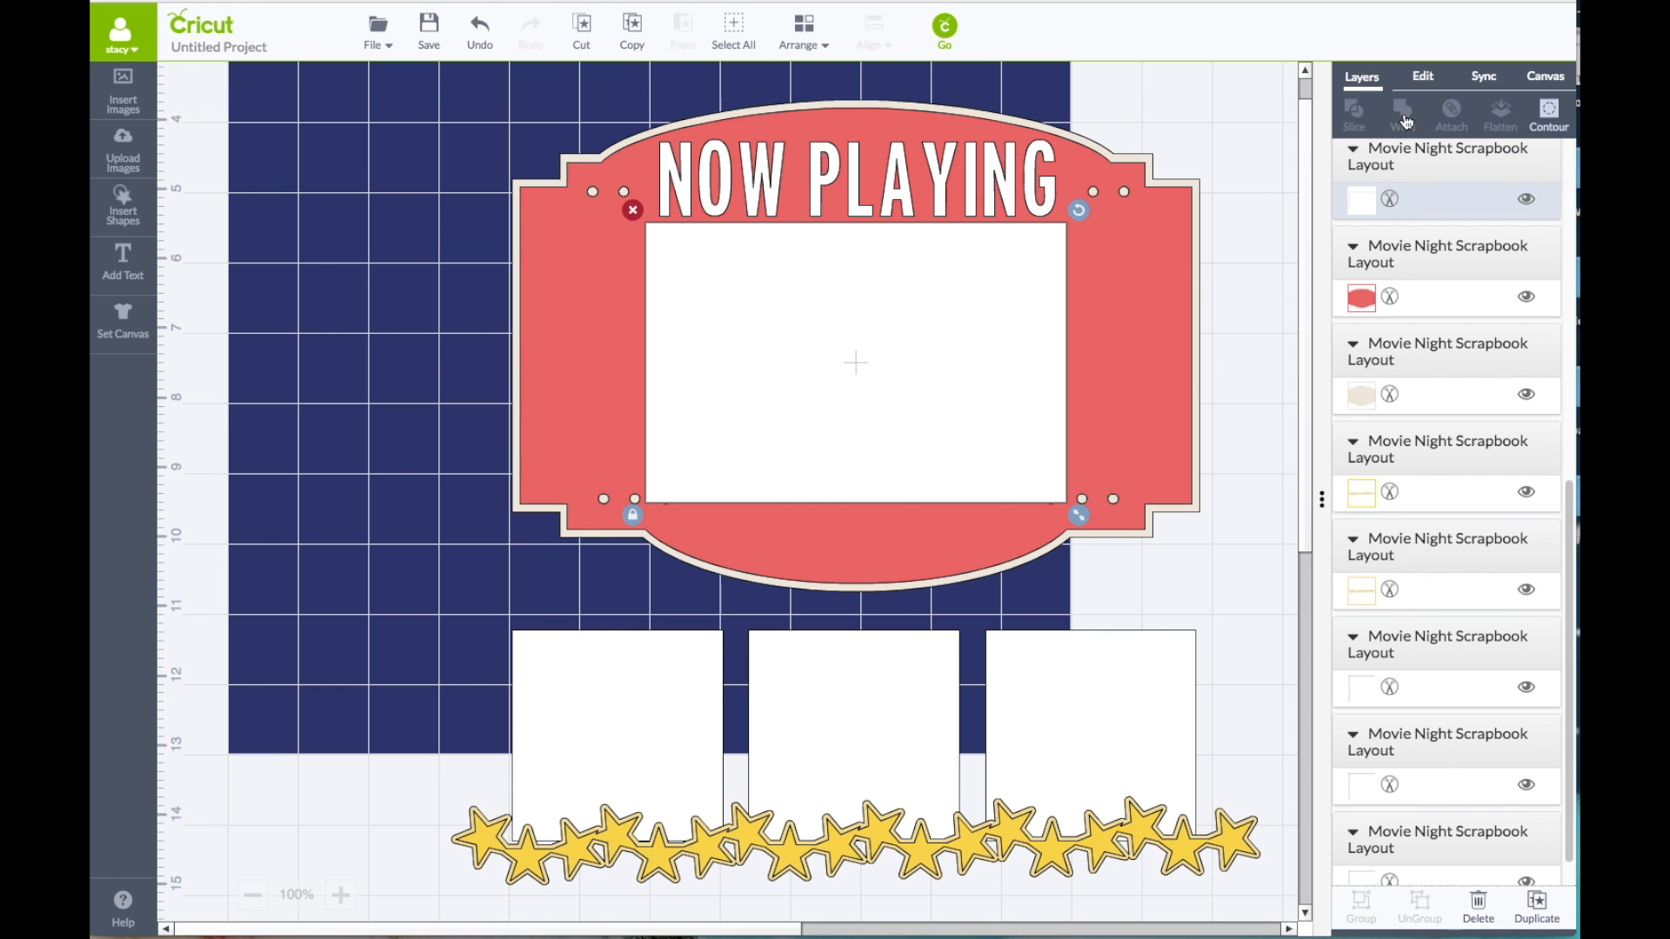
click(1423, 78)
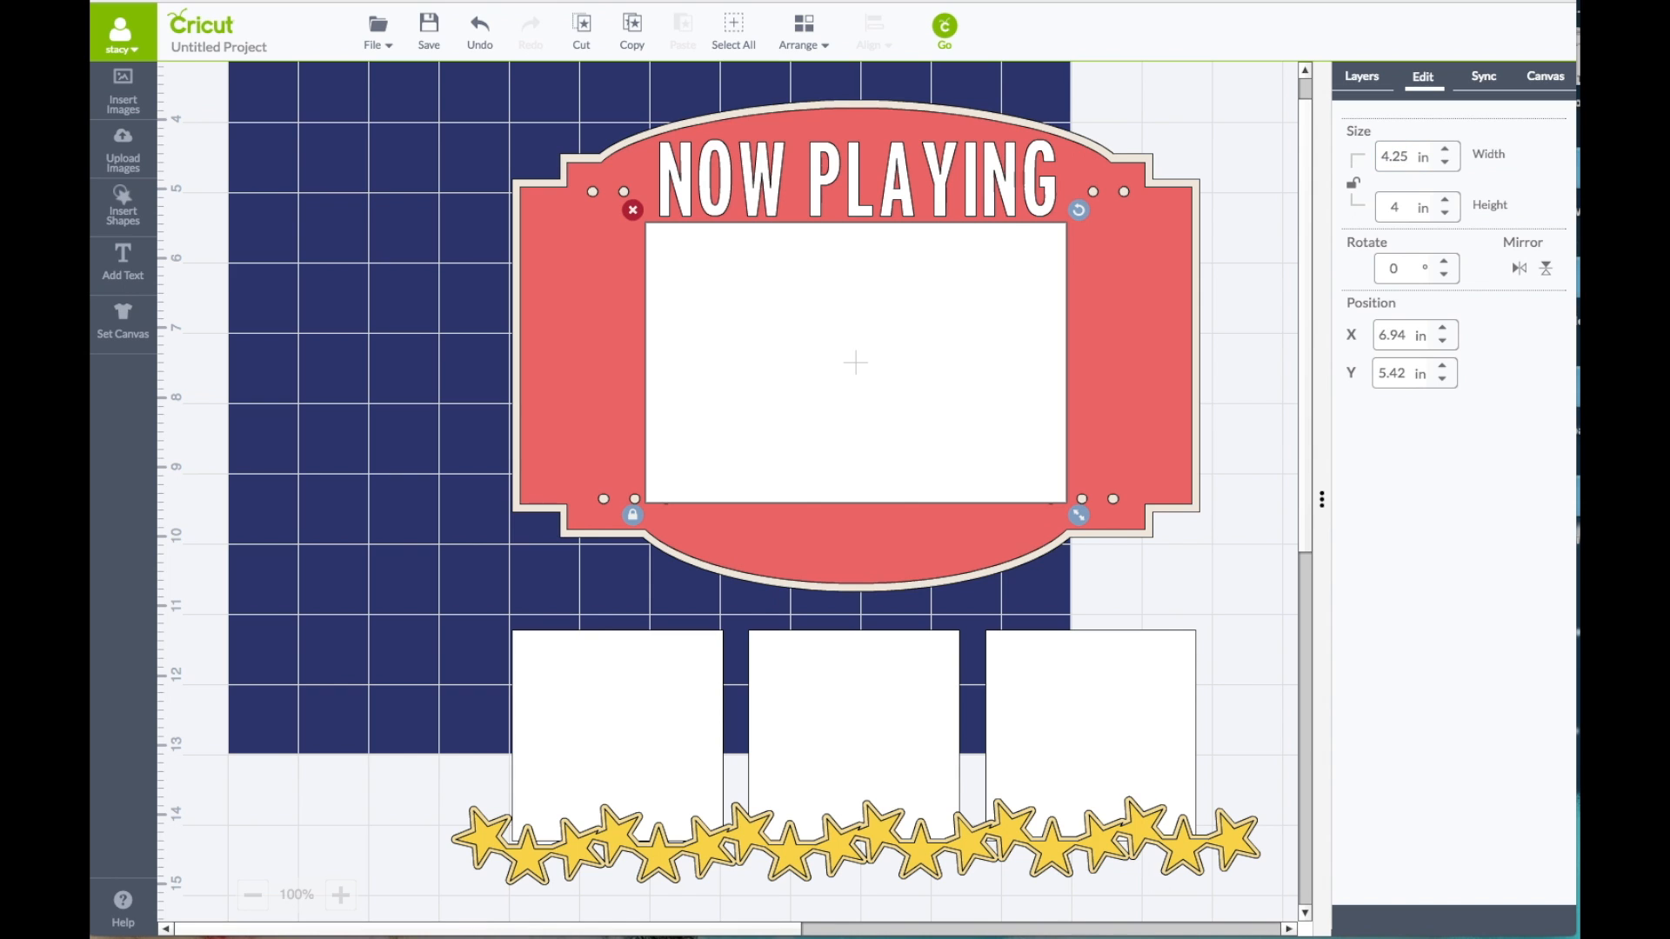
click(1354, 184)
drag(1402, 207, 1383, 209)
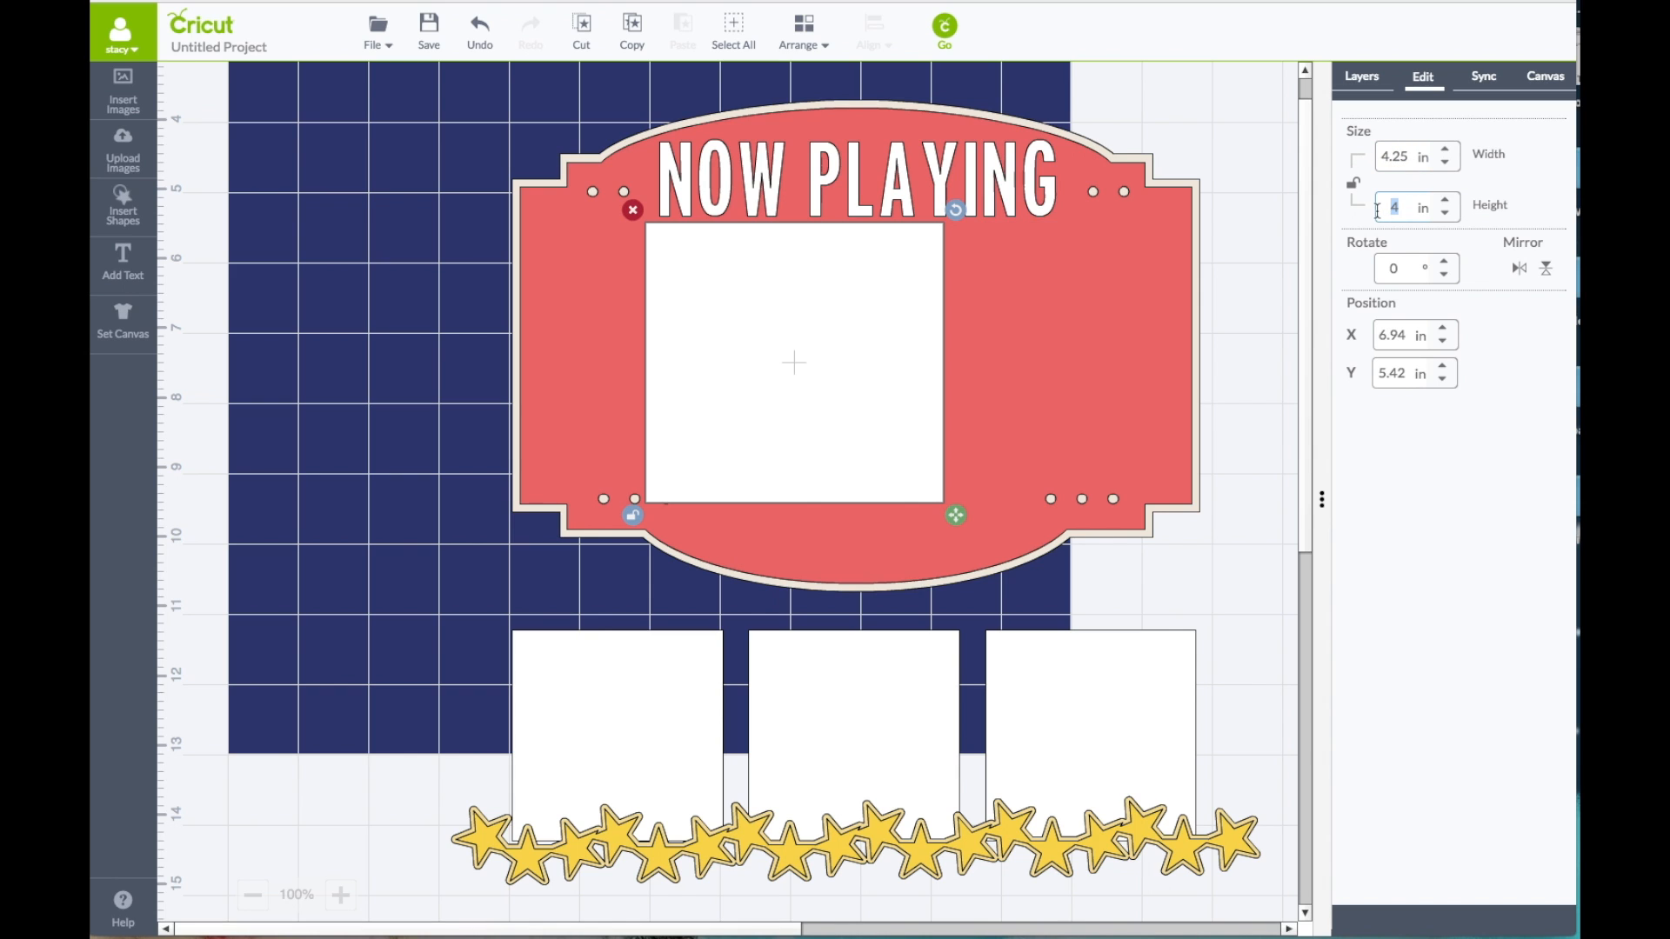
key(Return)
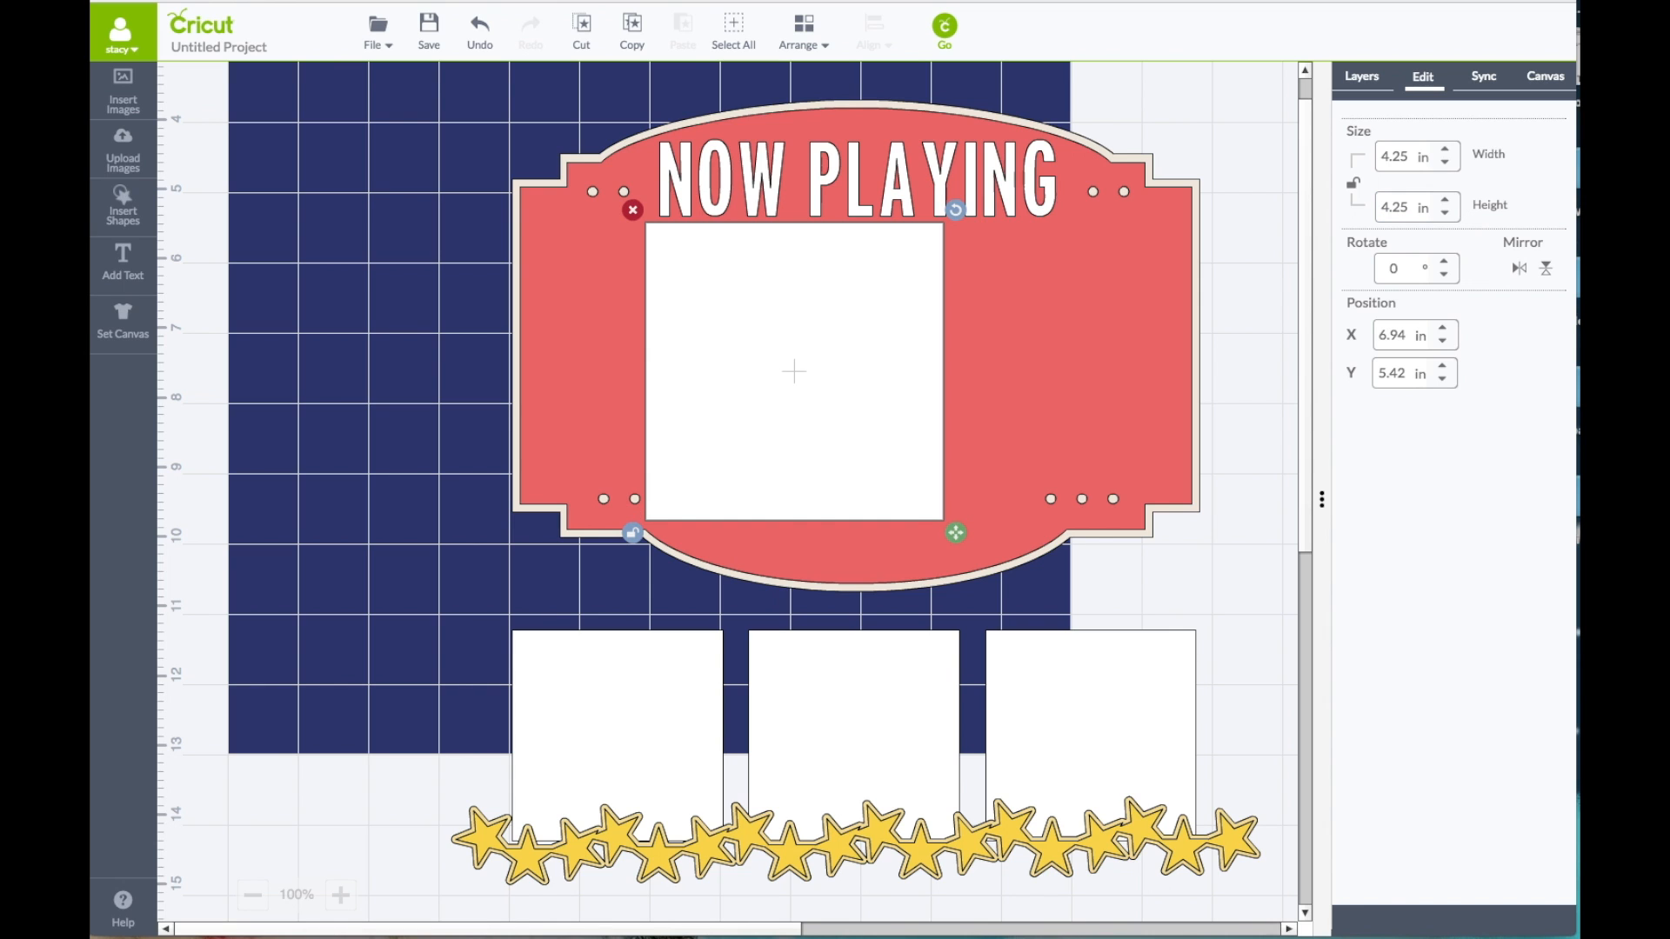
drag(821, 372, 889, 377)
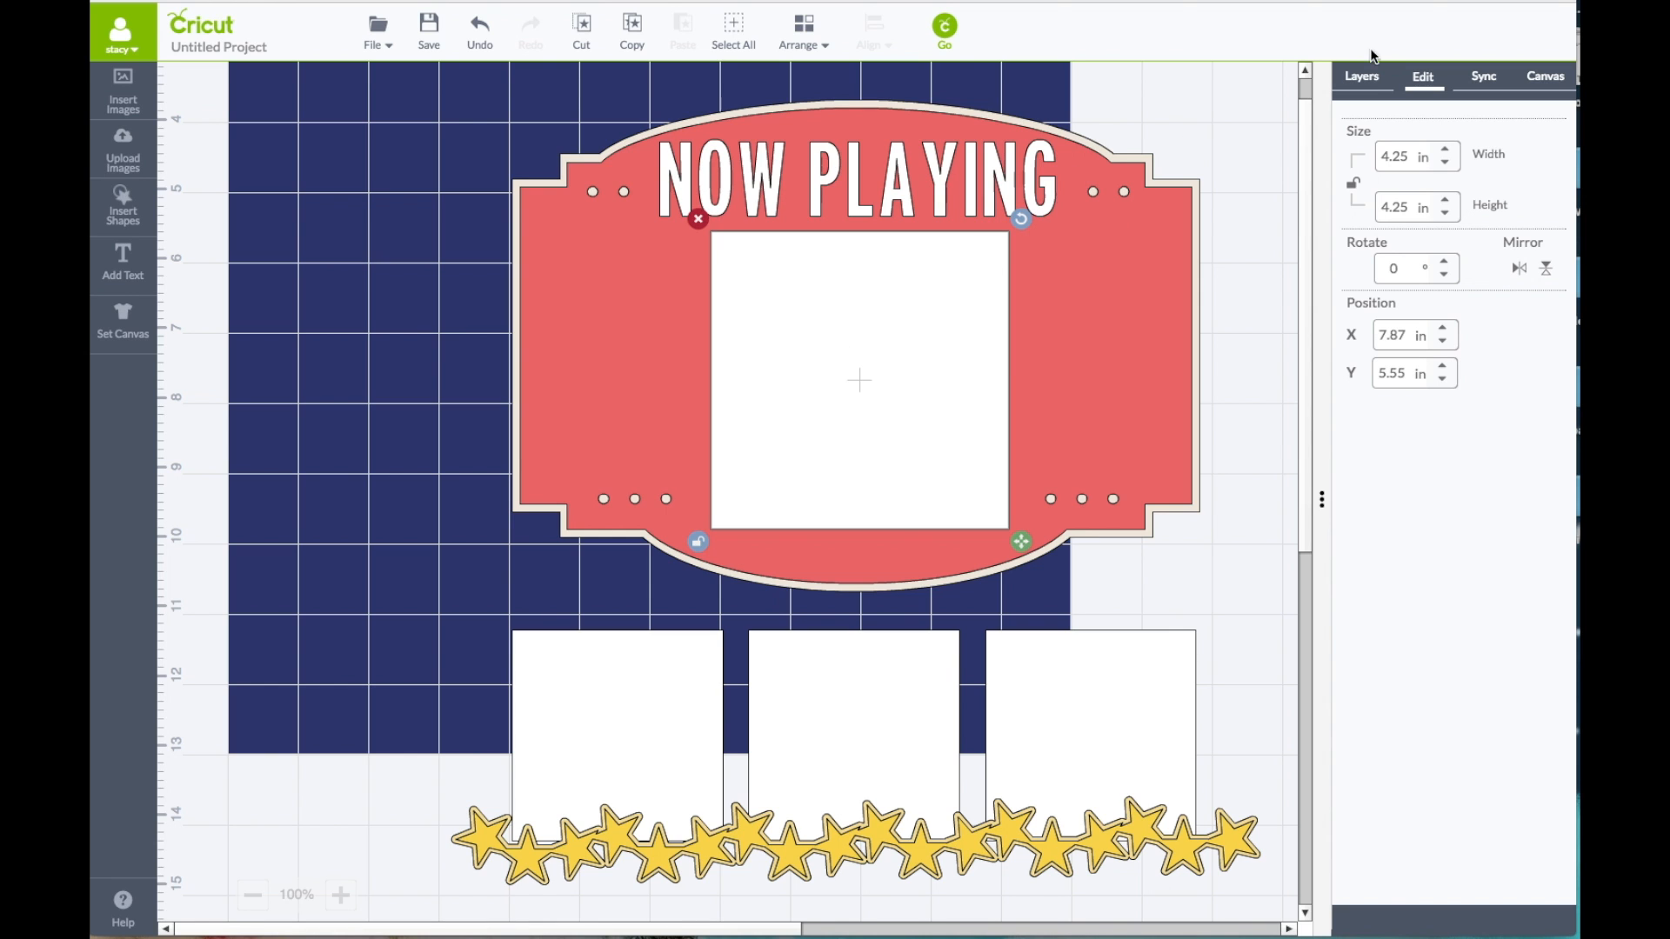
Step: Recolour the 4.25 in square panel on the marquee Geode
click(1364, 78)
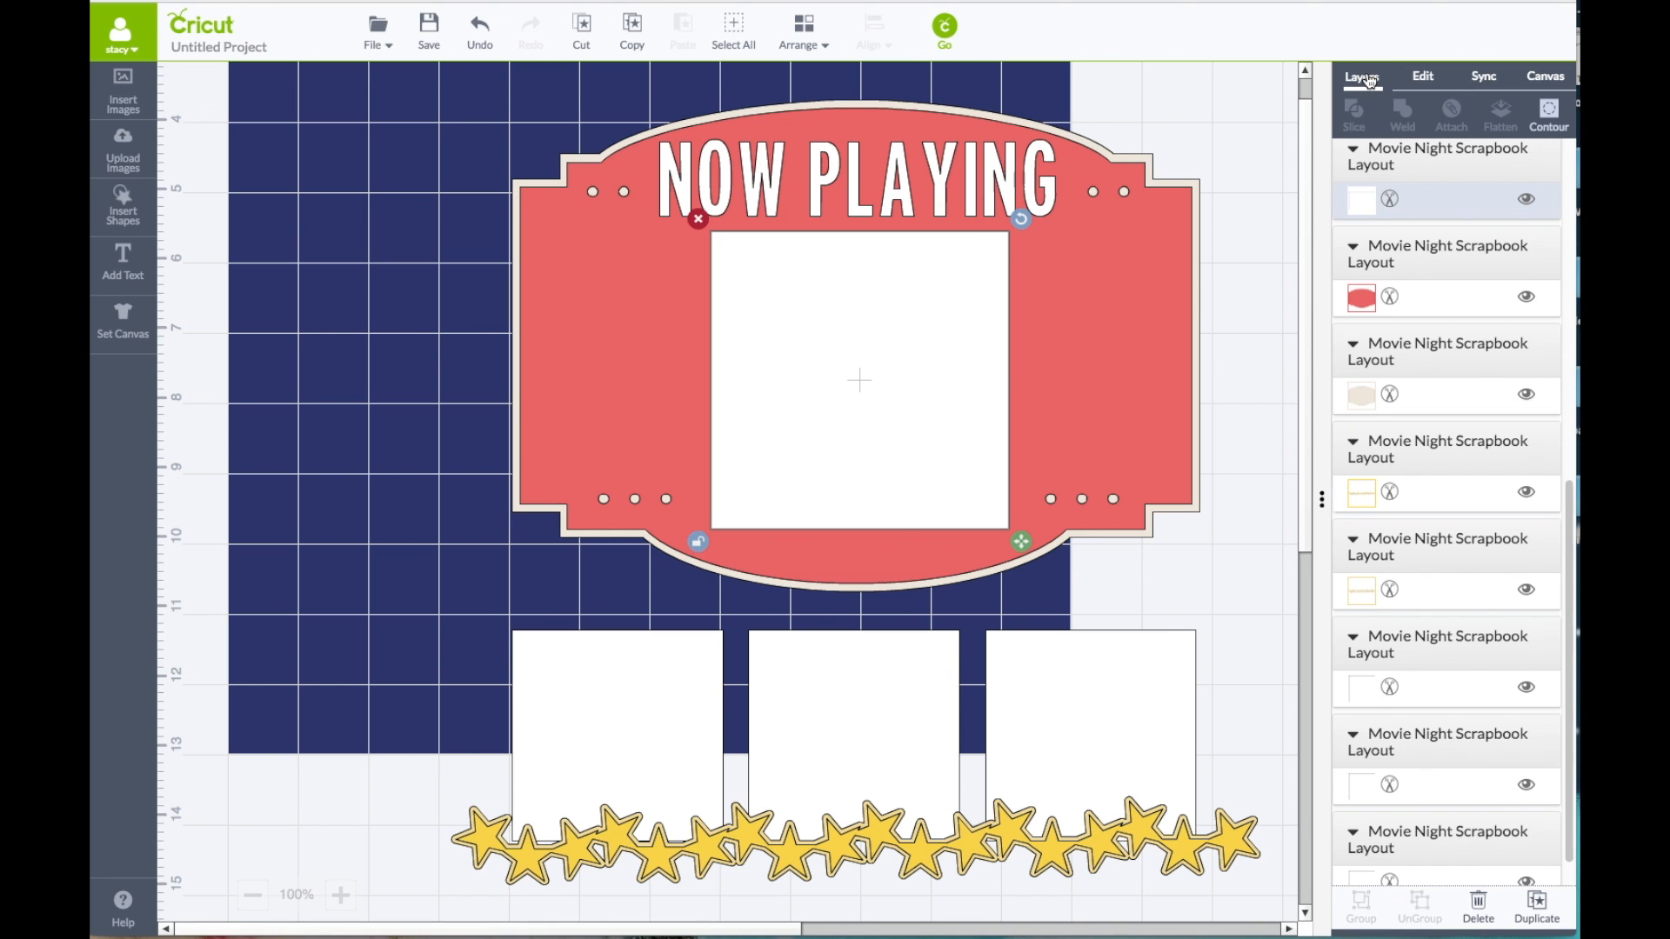
click(1360, 201)
click(1185, 249)
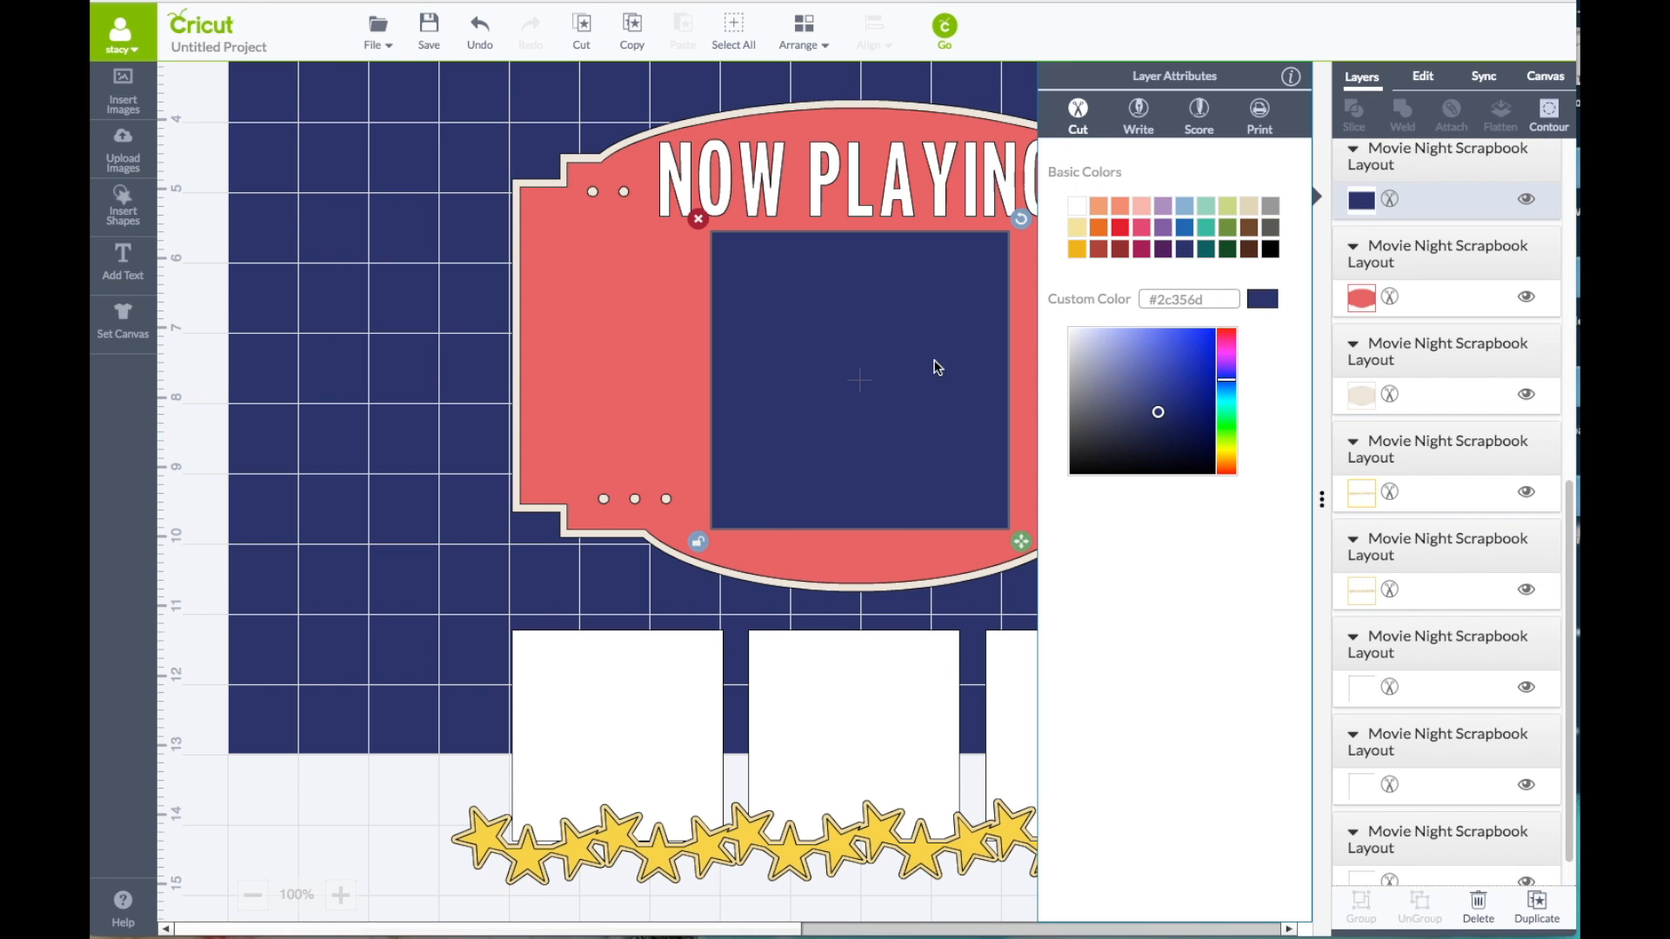
click(611, 308)
click(1217, 297)
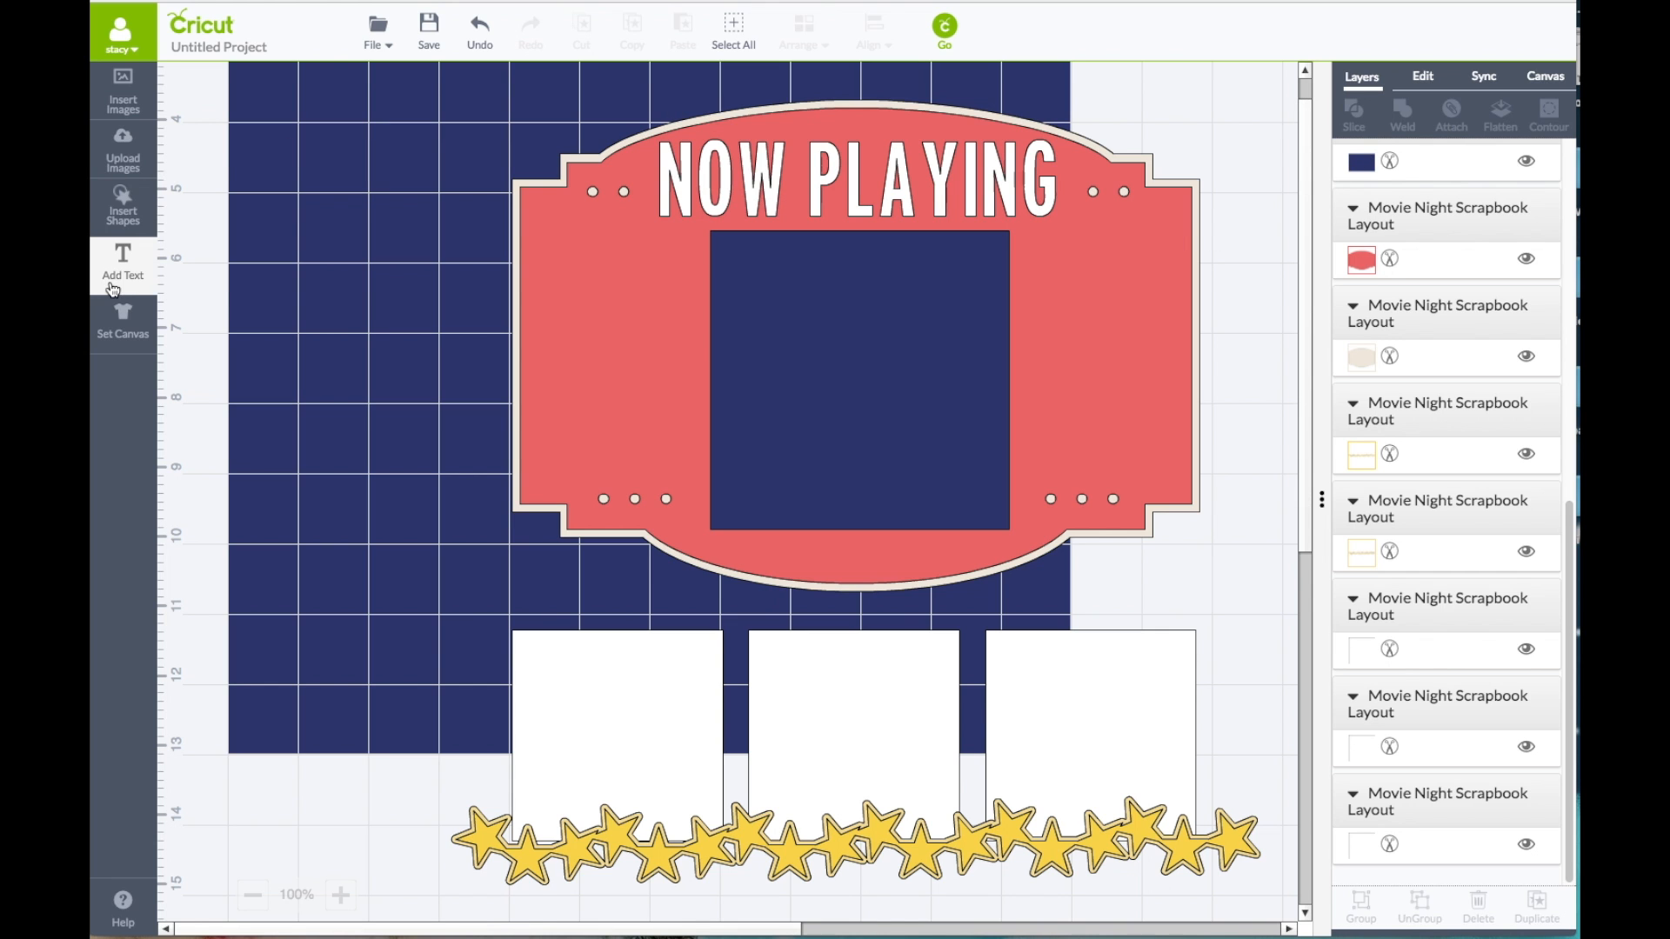
Step: Insert a square shape and resize it to 7.5 in wide by 3.25 in high with proportions unlocked
click(123, 206)
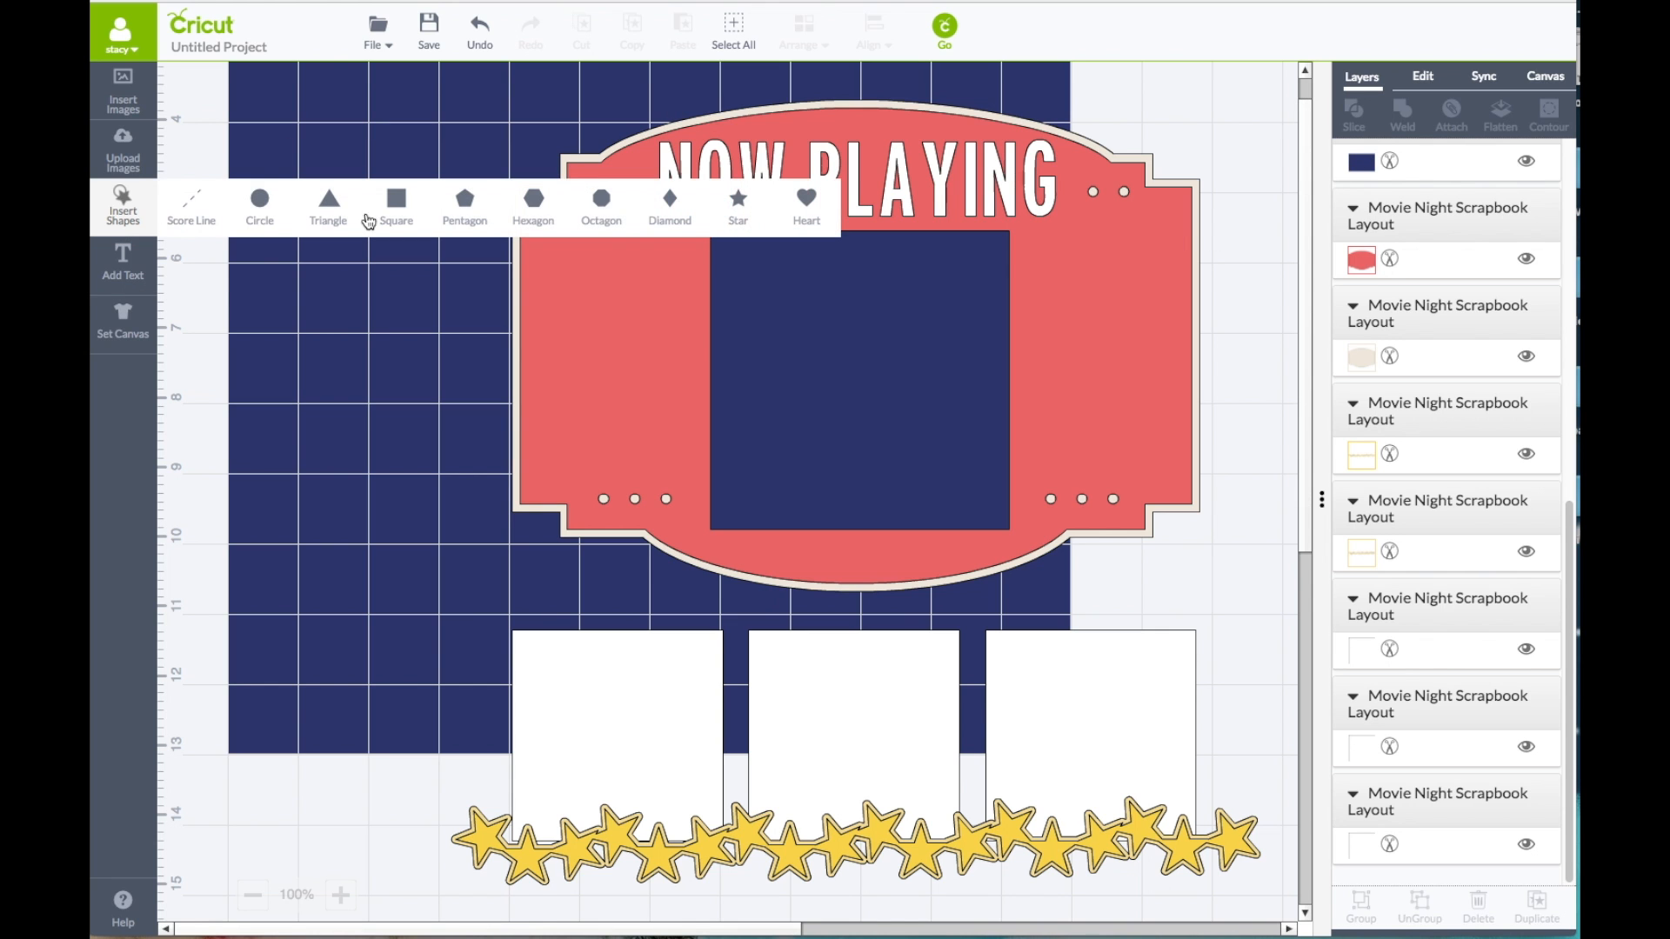
click(397, 217)
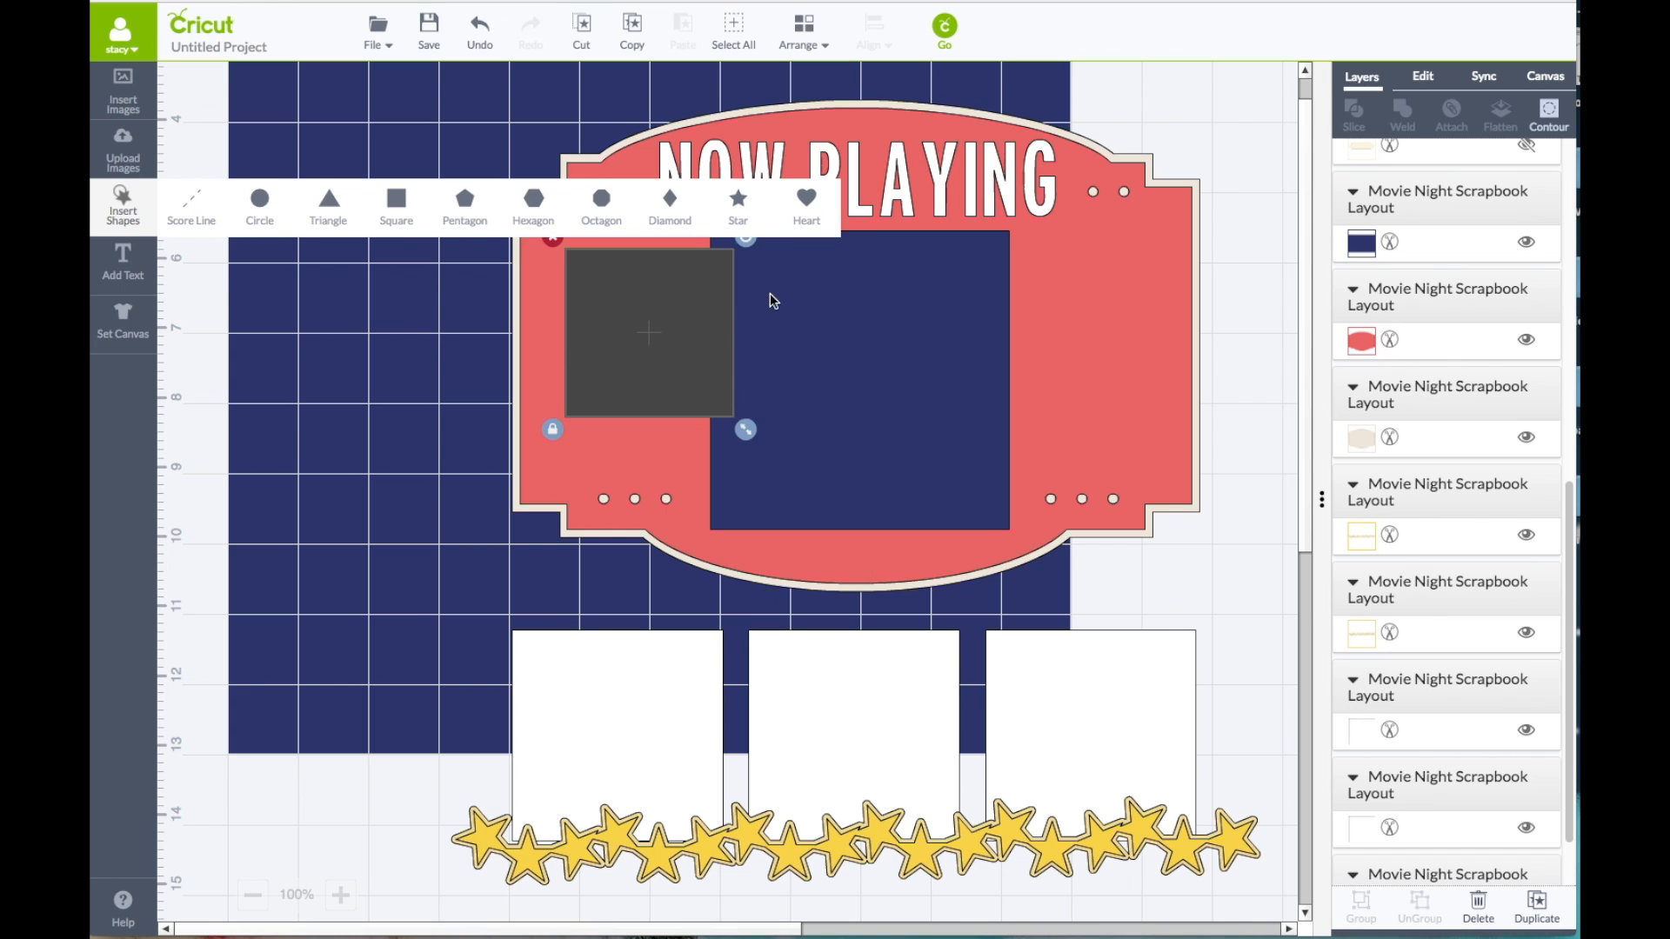
click(1423, 78)
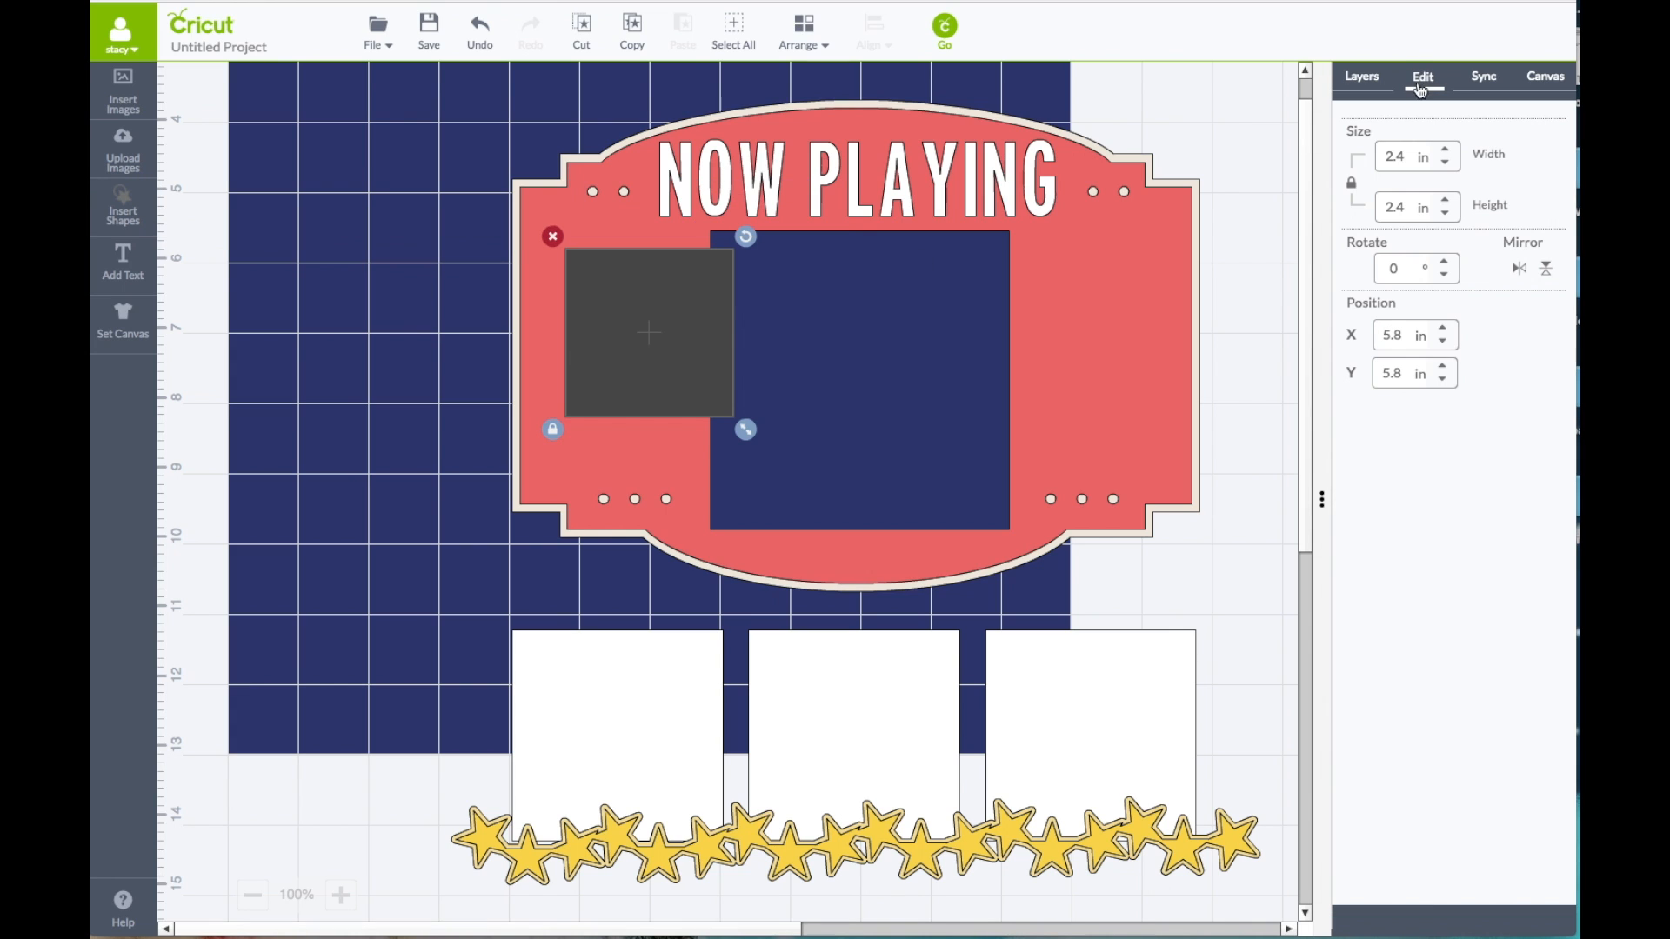
drag(1407, 156, 1330, 164)
text(7.5)
key(Return)
click(1354, 183)
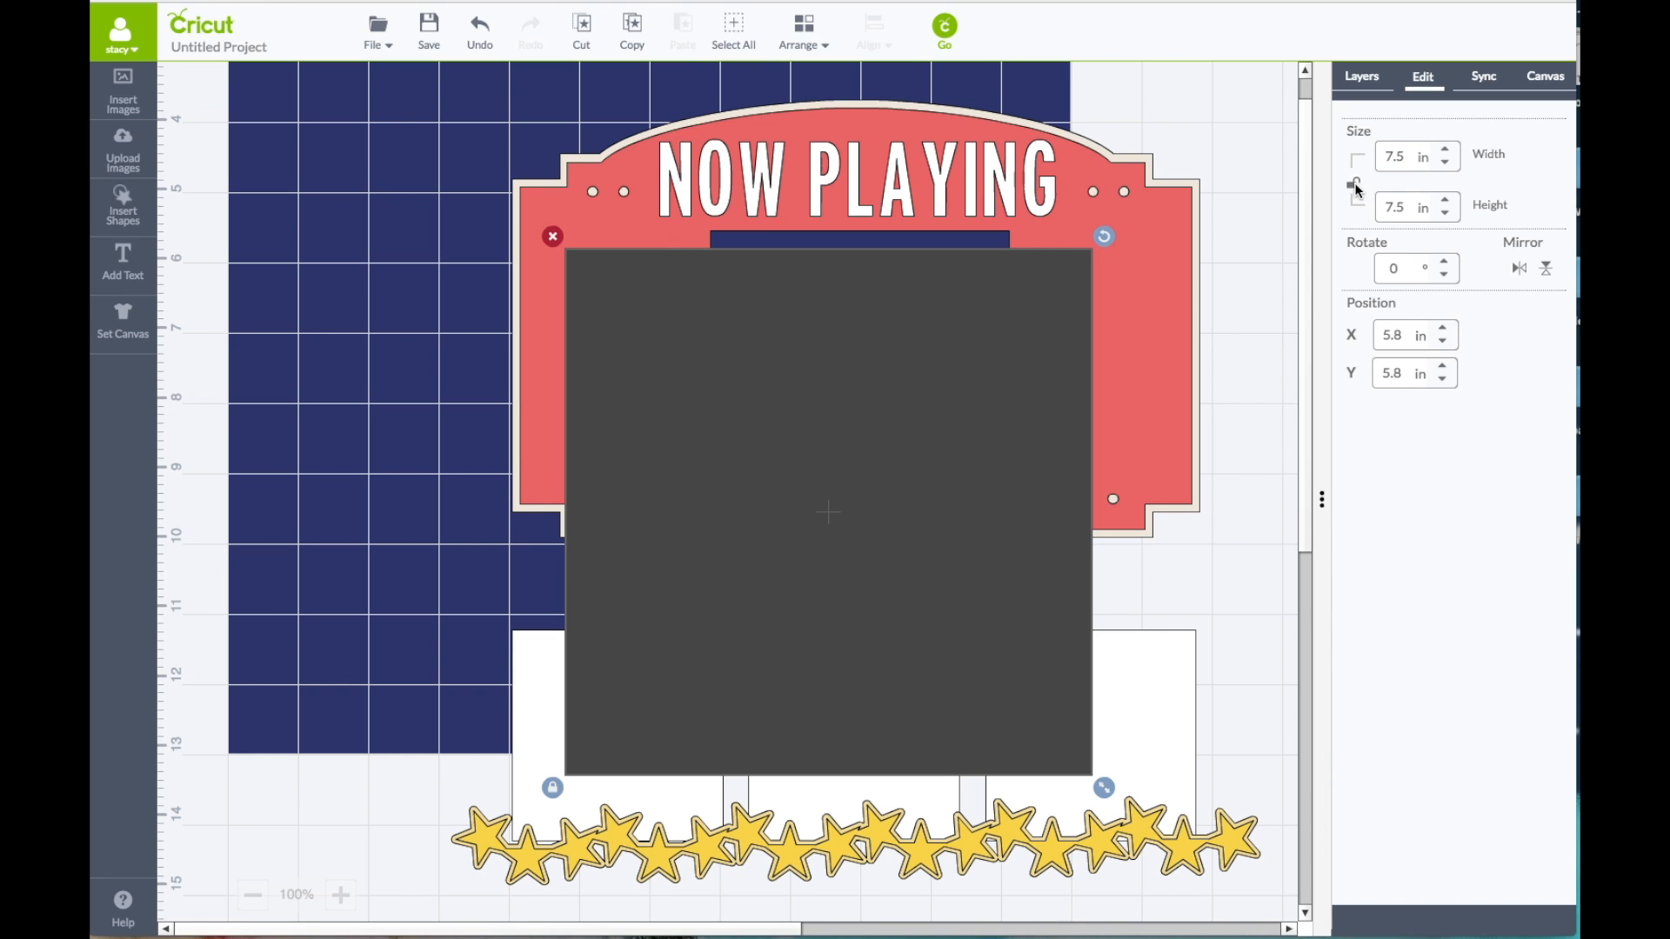
click(1415, 206)
text(3.25)
key(Return)
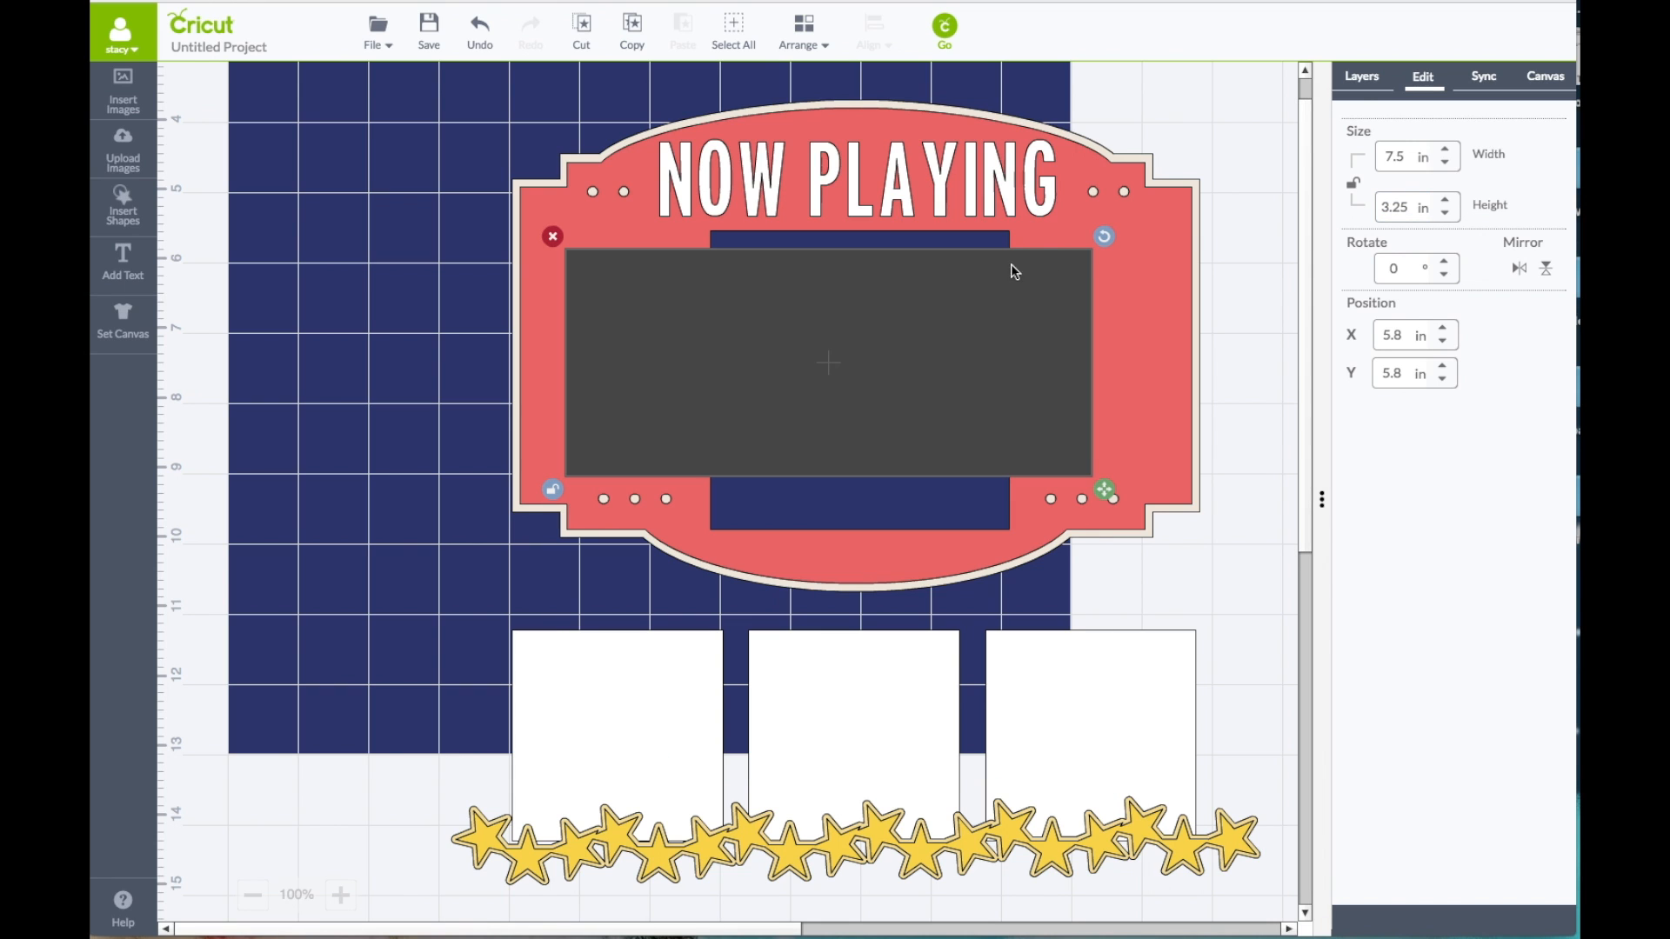
Step: Recolour the new 7.5 by 3.25 in rectangle Geode
click(1363, 78)
click(1362, 198)
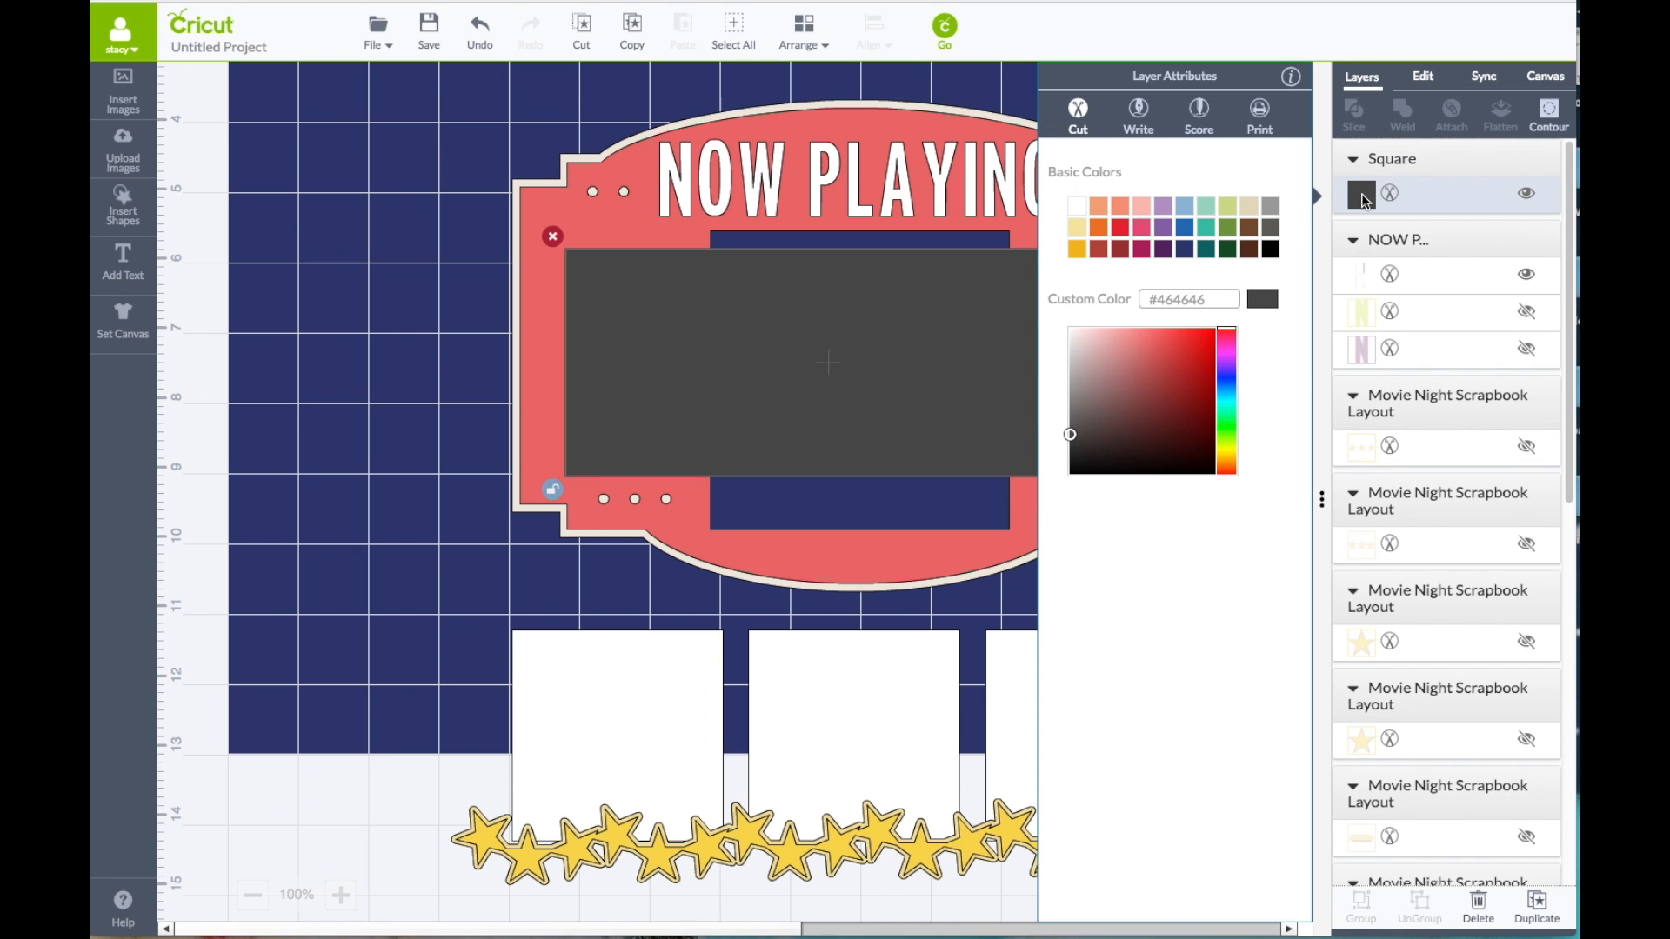
click(1185, 250)
click(475, 272)
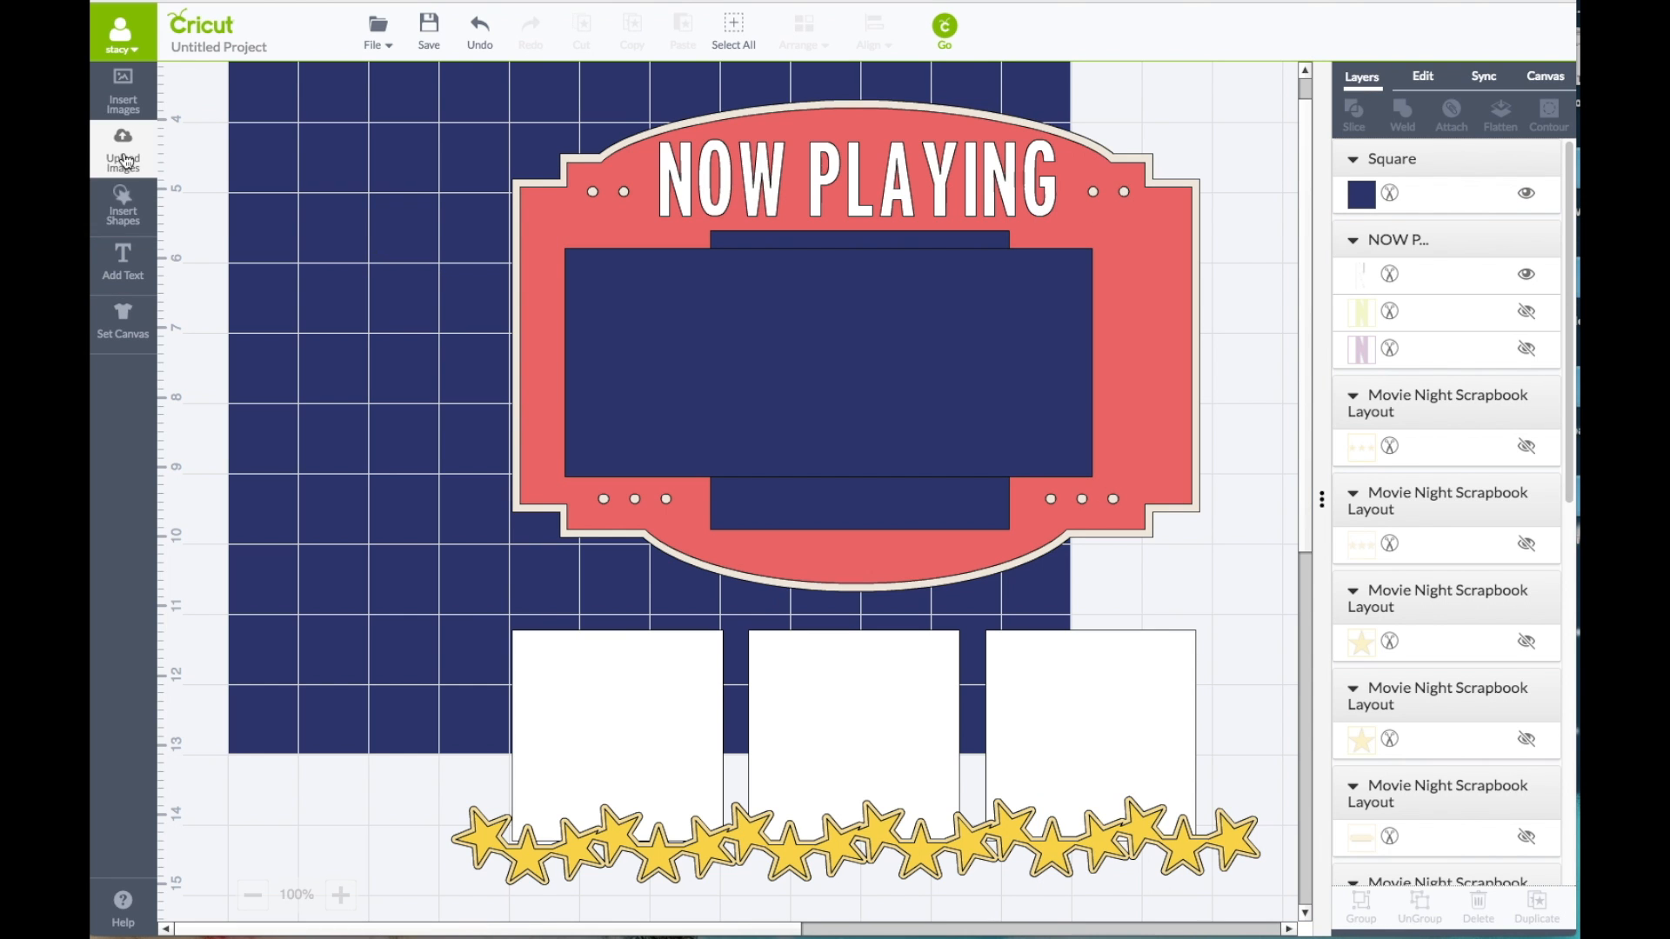
Step: Insert another square shape and resize it to 7.25 in wide by 3 in high with proportions unlocked
click(121, 202)
click(397, 207)
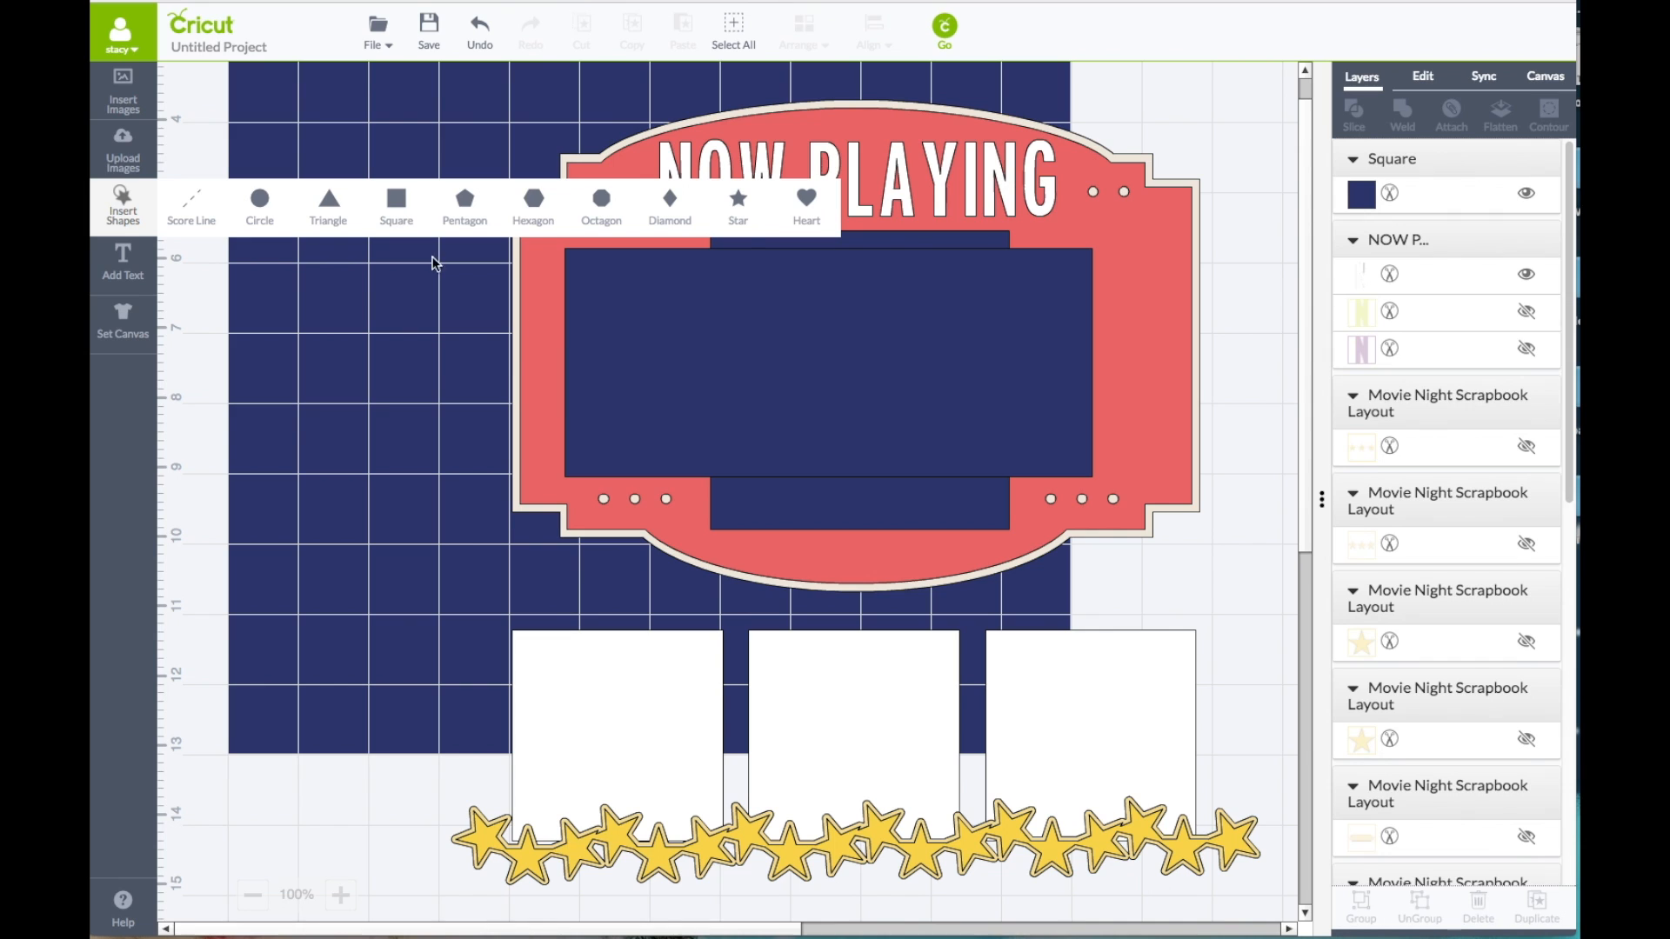
click(1433, 80)
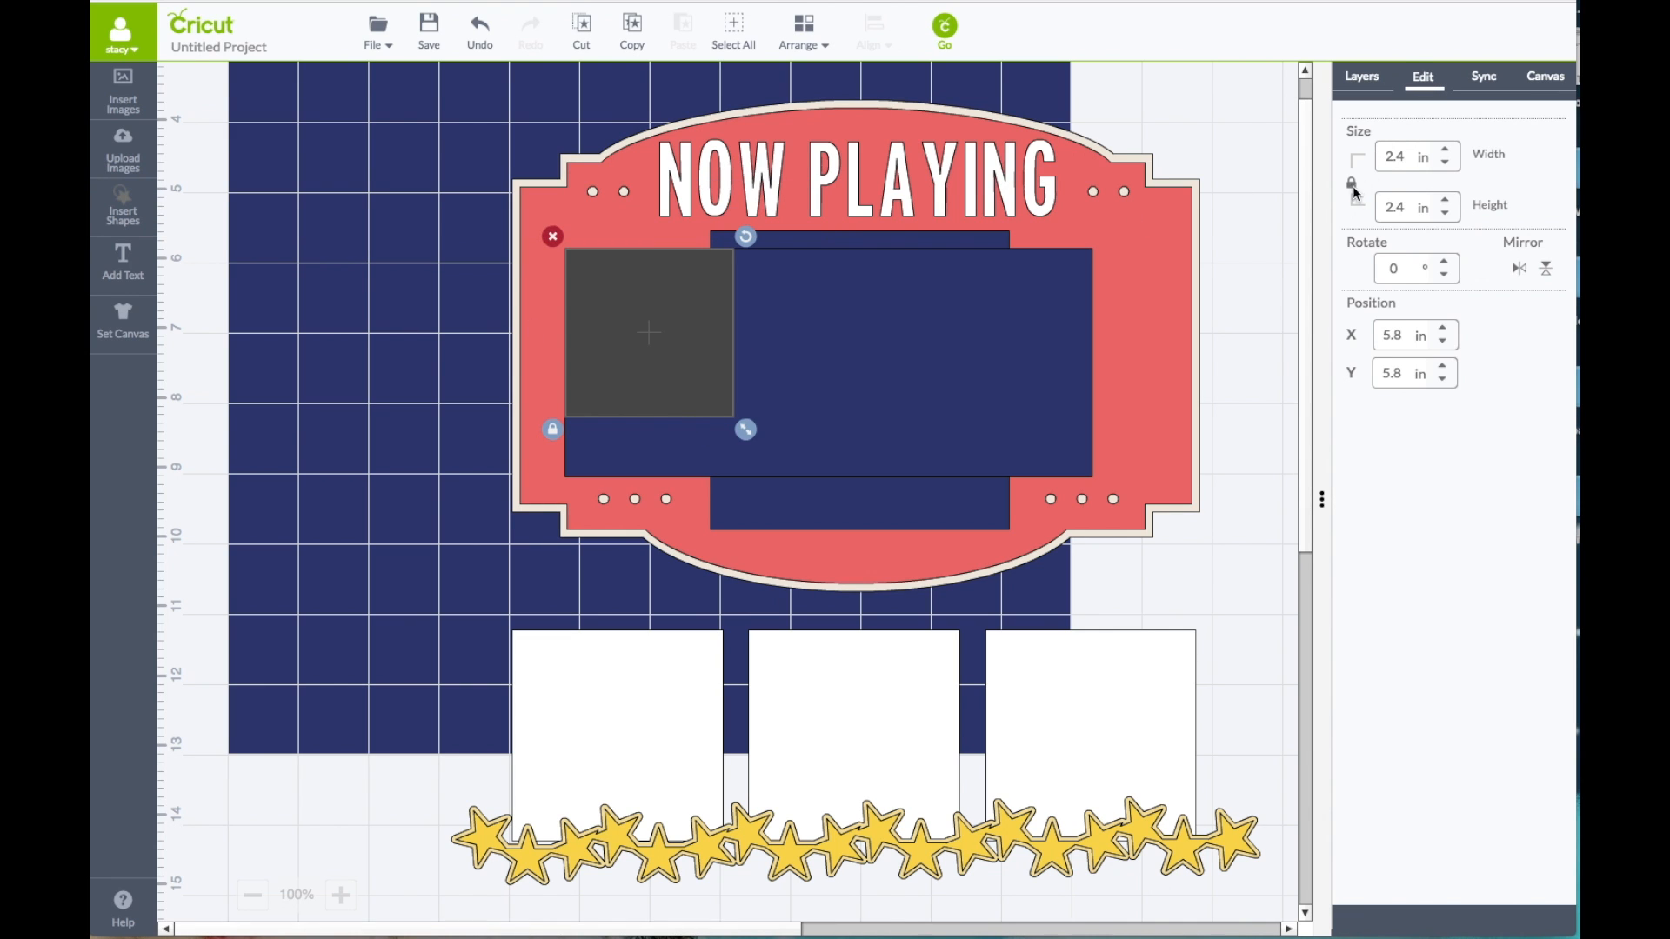
drag(1407, 160, 1361, 165)
text(7.25)
drag(1407, 207, 1362, 214)
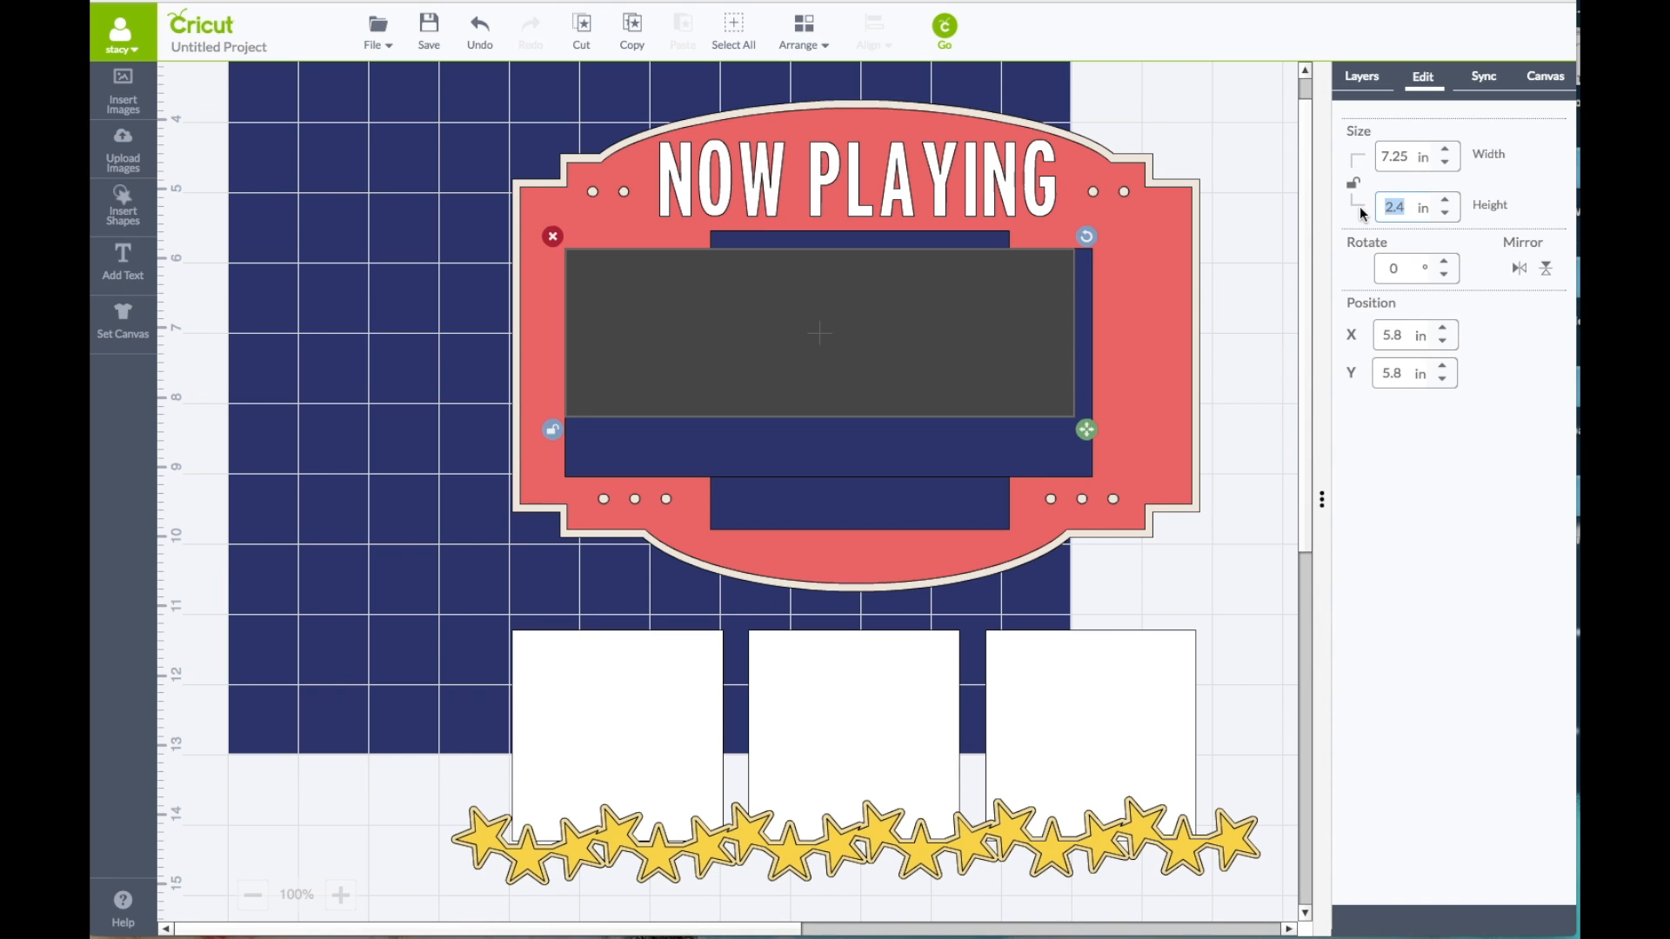
text(3)
key(Return)
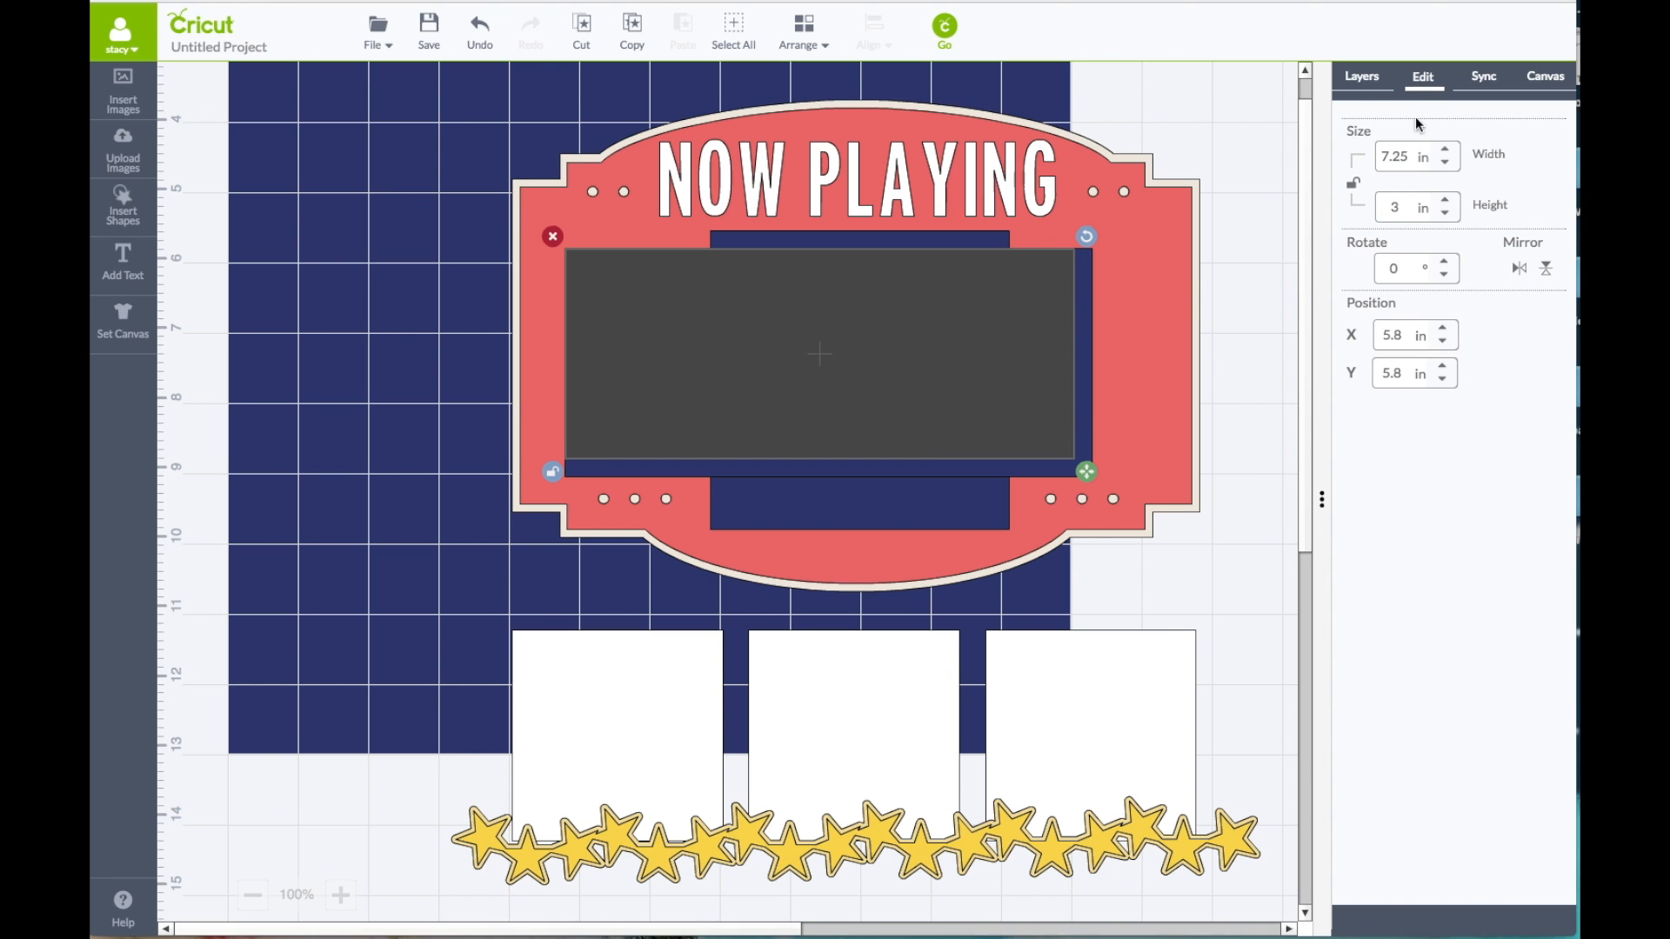
Step: Recolour the new 7.25 by 3 in rectangle White
click(1359, 87)
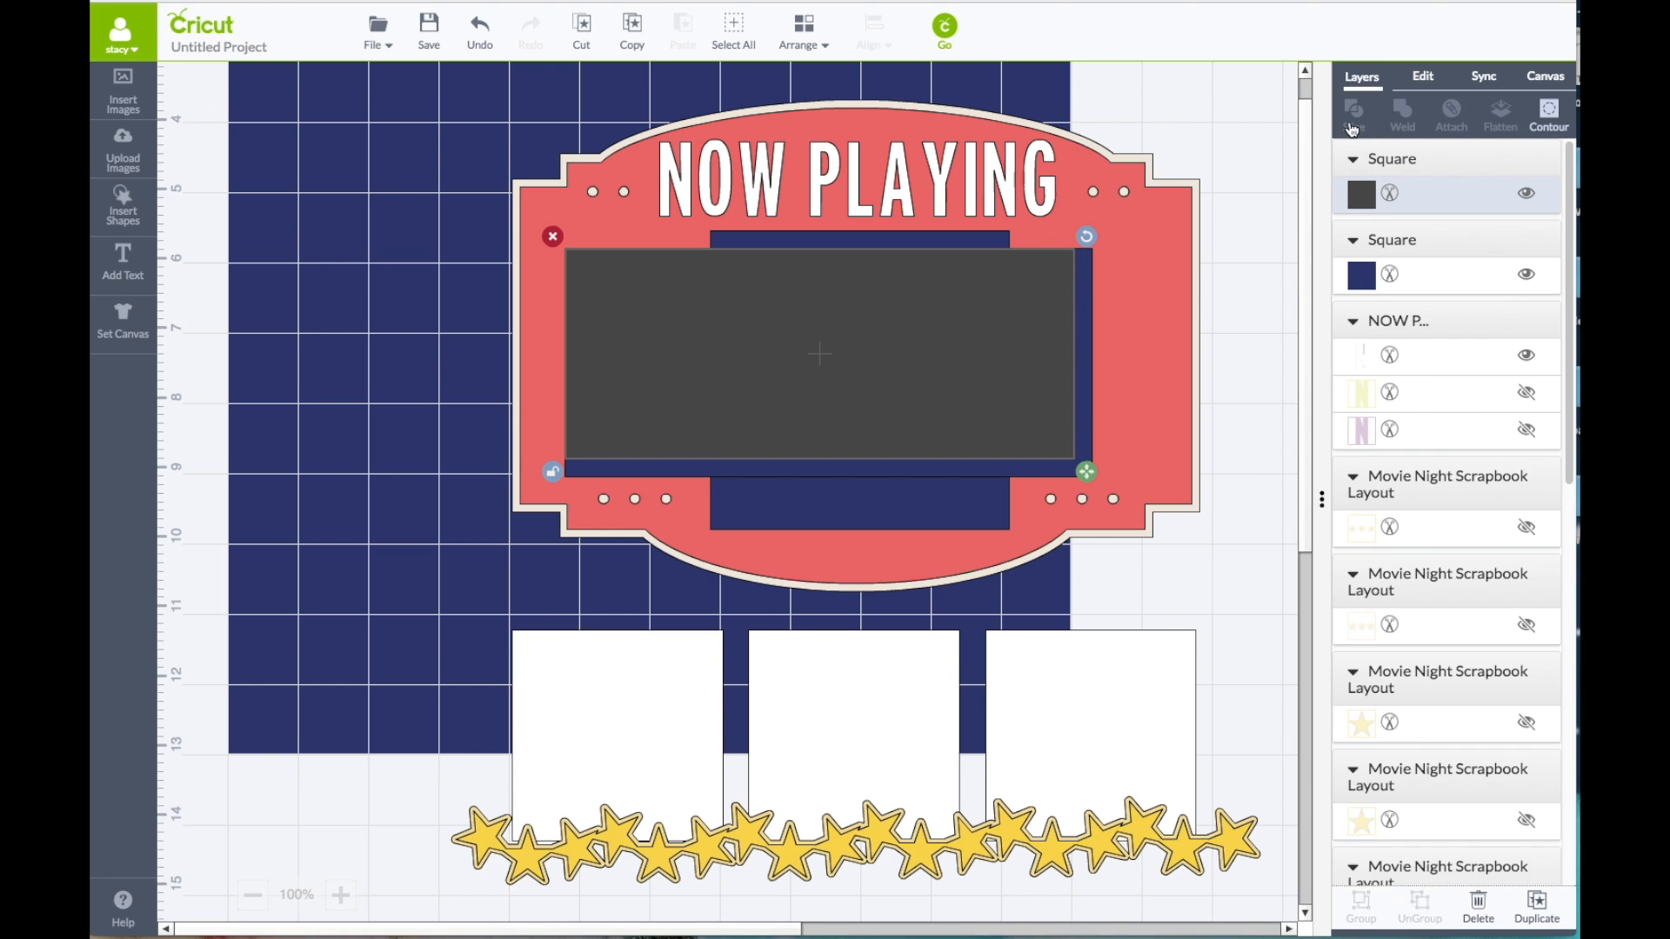
click(1360, 197)
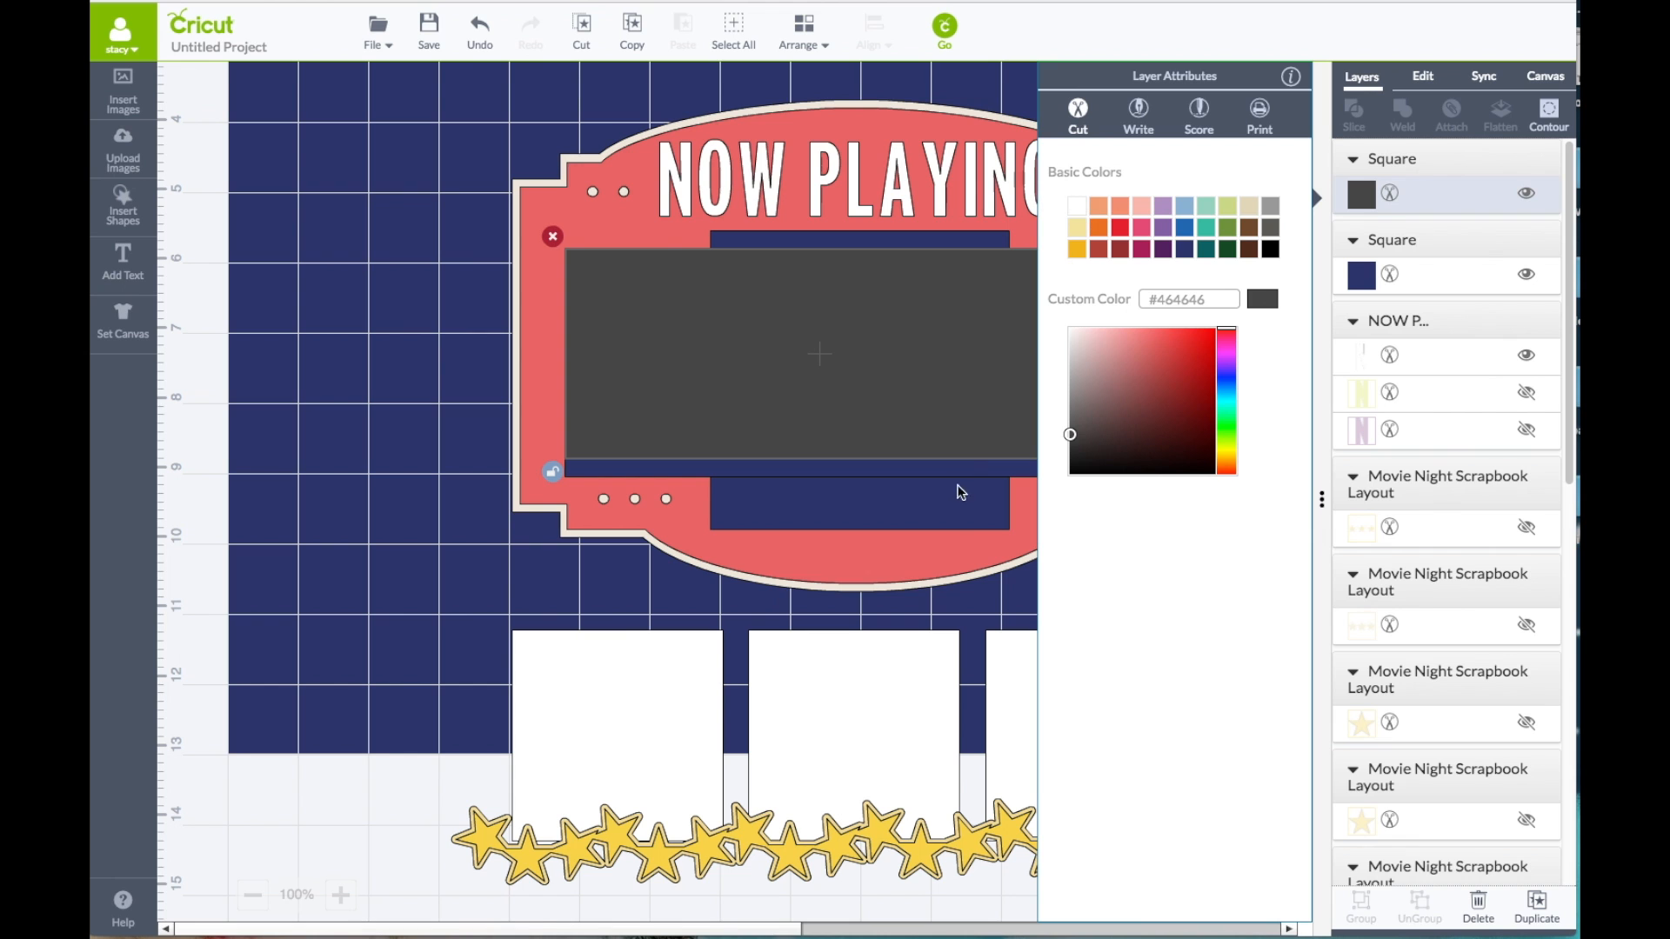
click(1078, 207)
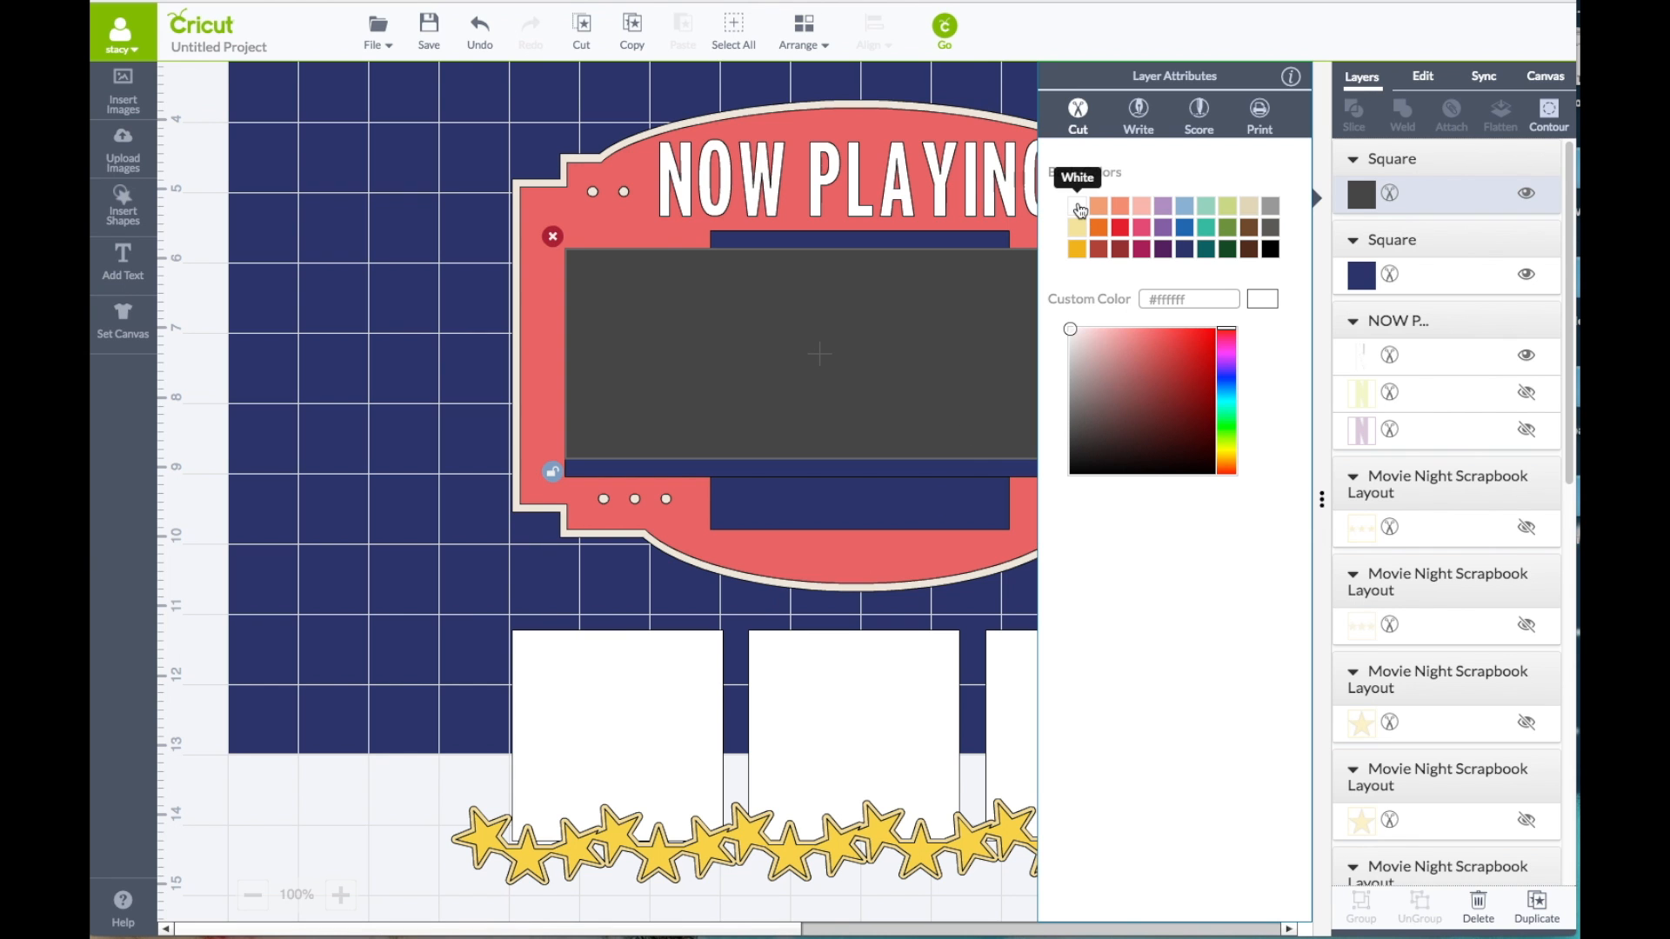
click(943, 469)
Step: With the square panel moved aside, centre the white rectangle on the larger Geode rectangle and group the two
drag(835, 499, 339, 483)
drag(657, 376, 676, 382)
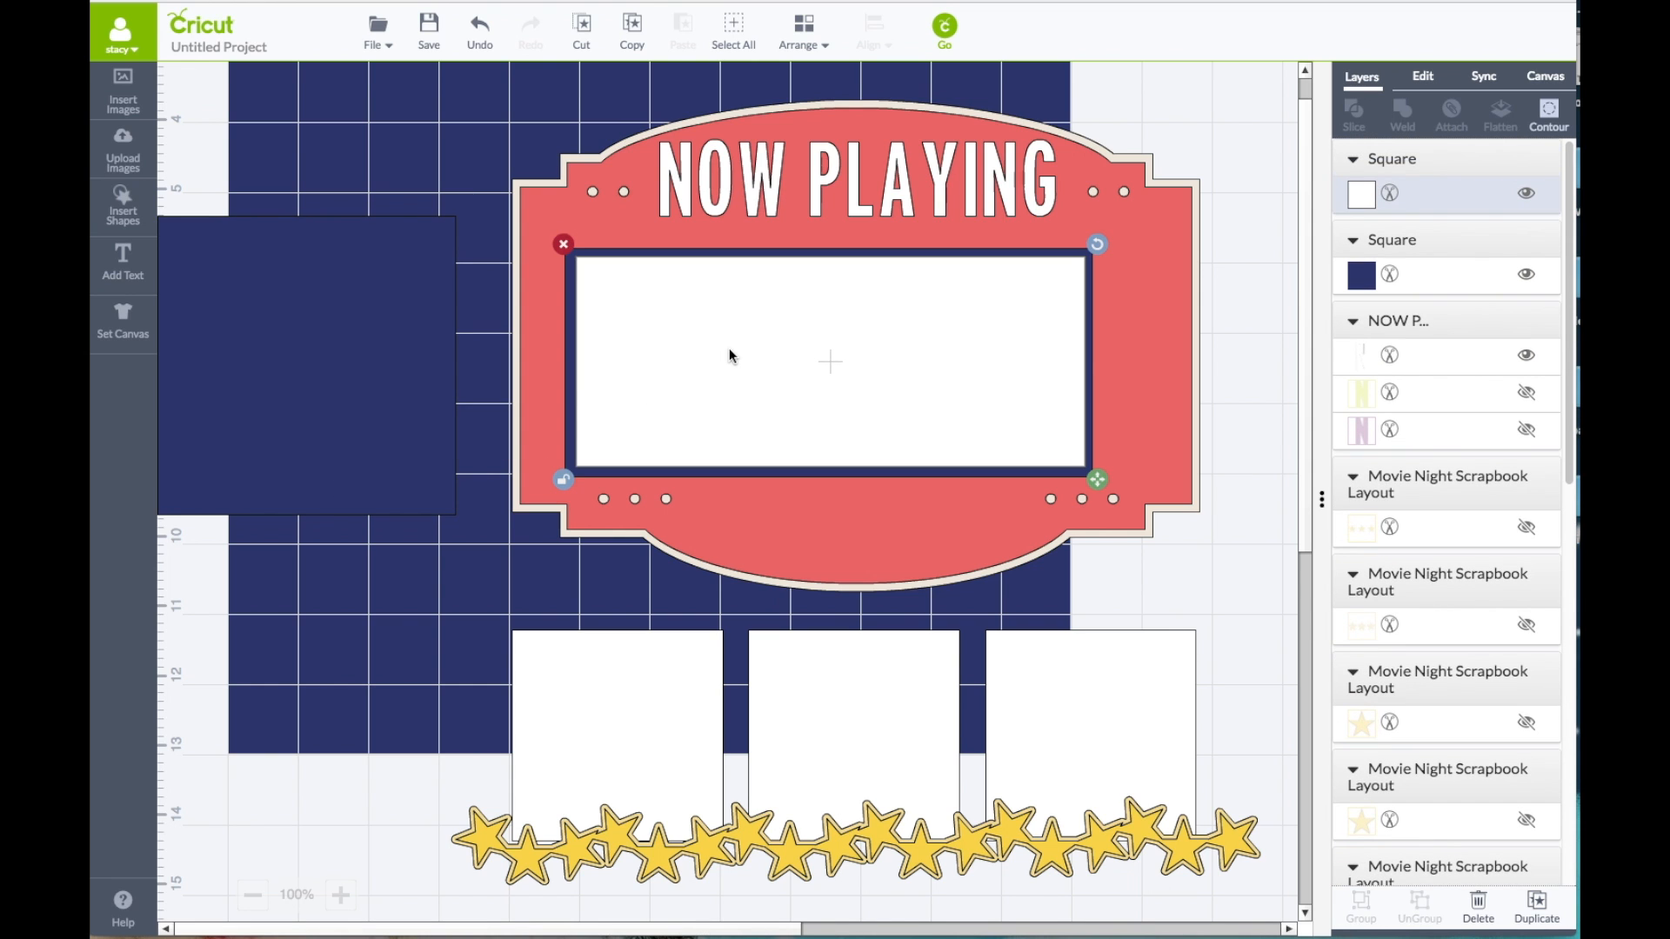
shift+click(572, 326)
right_click(607, 327)
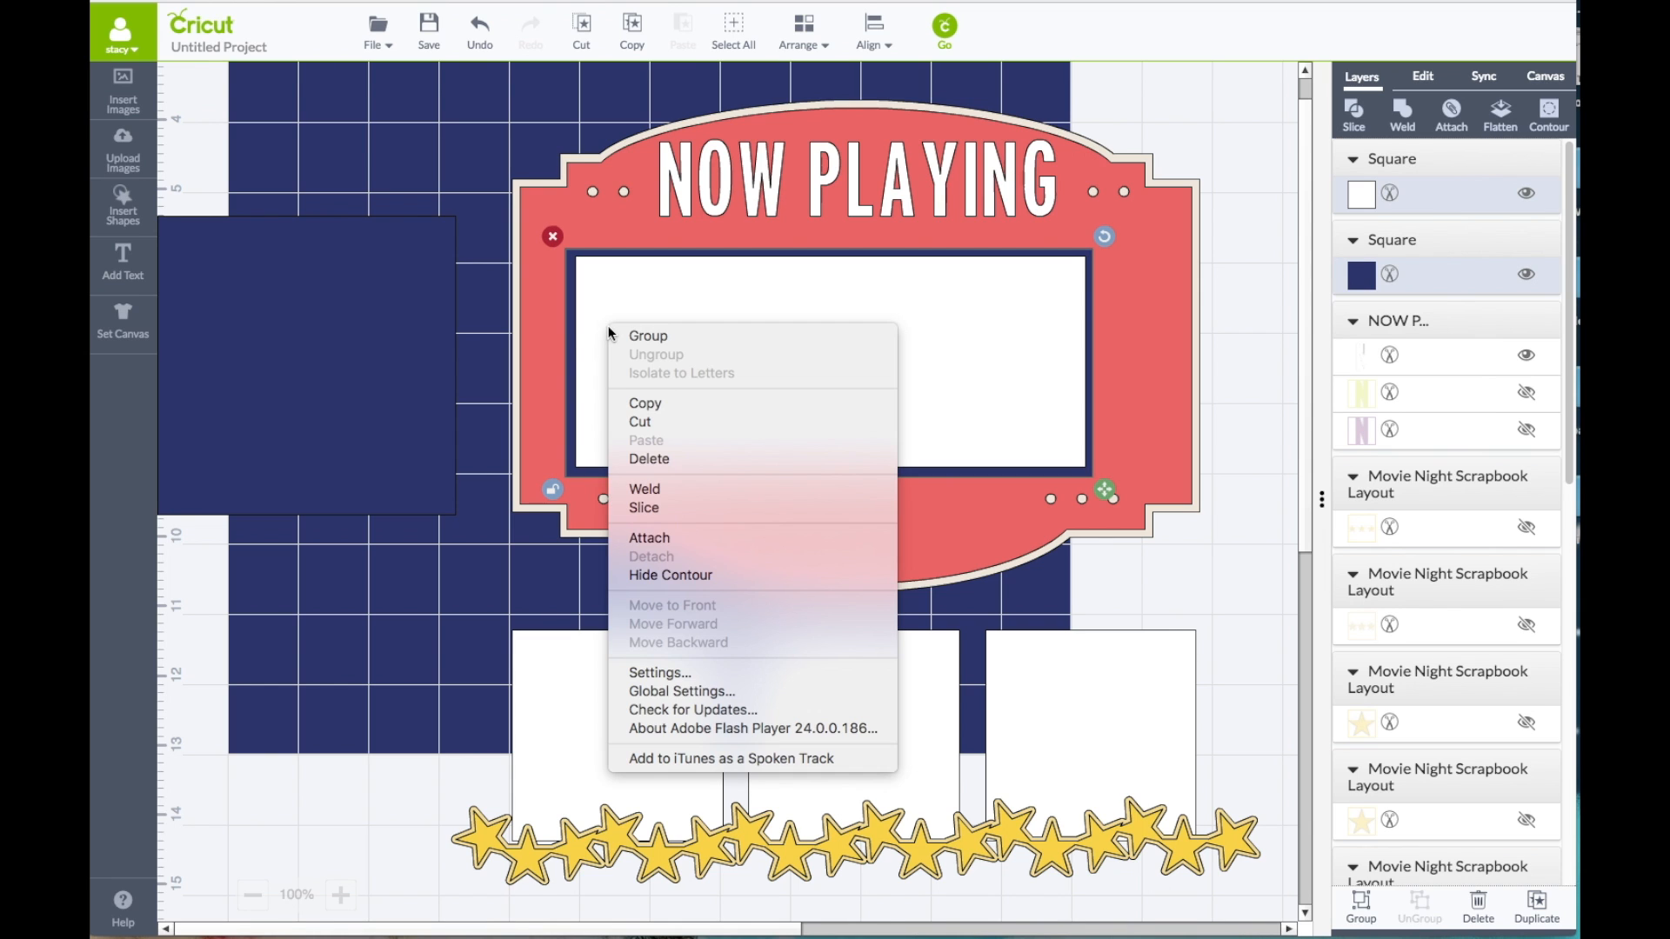
click(617, 335)
drag(786, 354, 816, 345)
Step: Bring the Geode square panel to the front and place it over the middle of the grouped rectangles on the marquee
drag(383, 354, 586, 346)
right_click(537, 344)
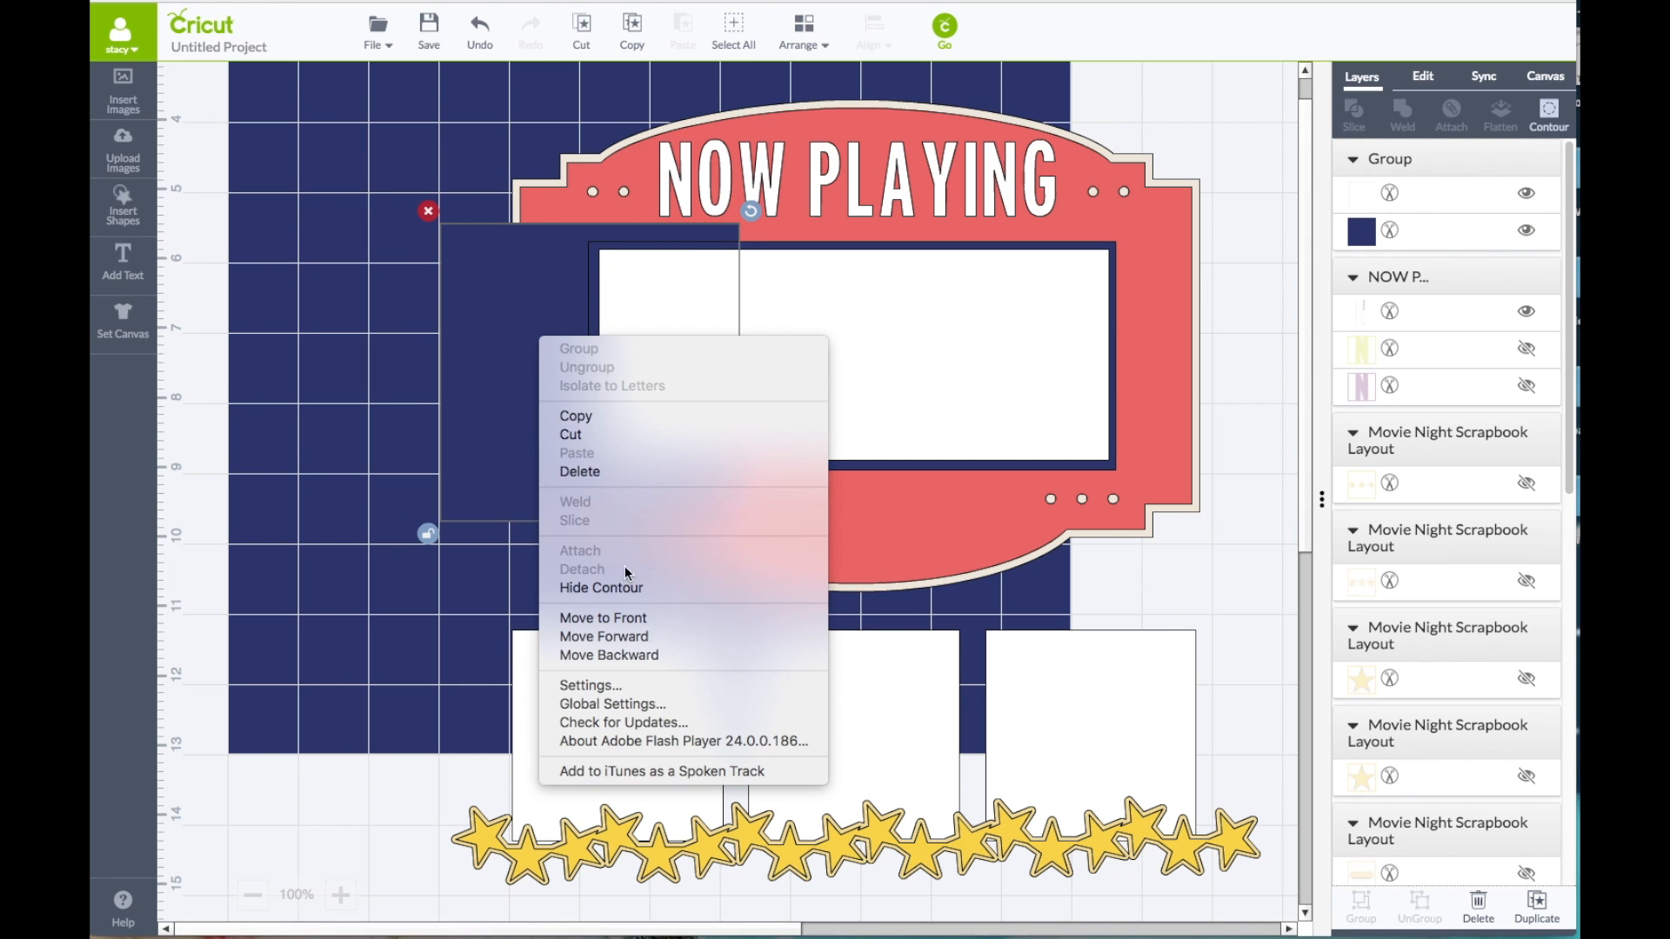
click(639, 619)
drag(588, 396, 848, 391)
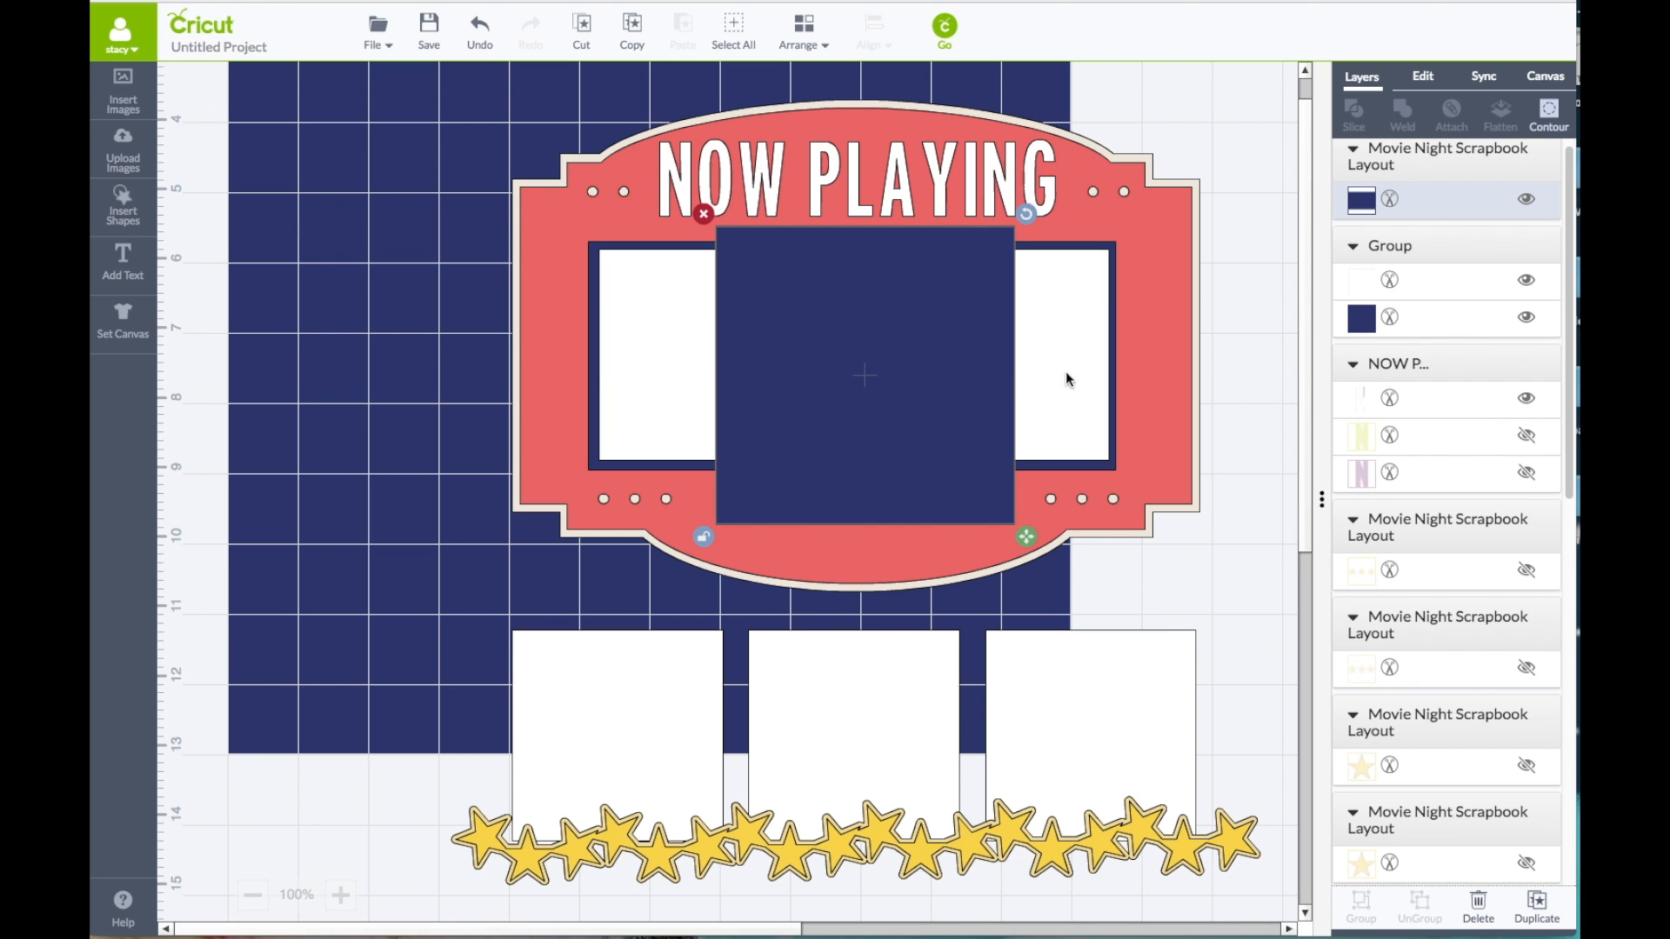
Step: Resize each of the three white squares below the marquee to 3.25 by 3.25 in with proportions locked
scroll(593, 635, down, 2)
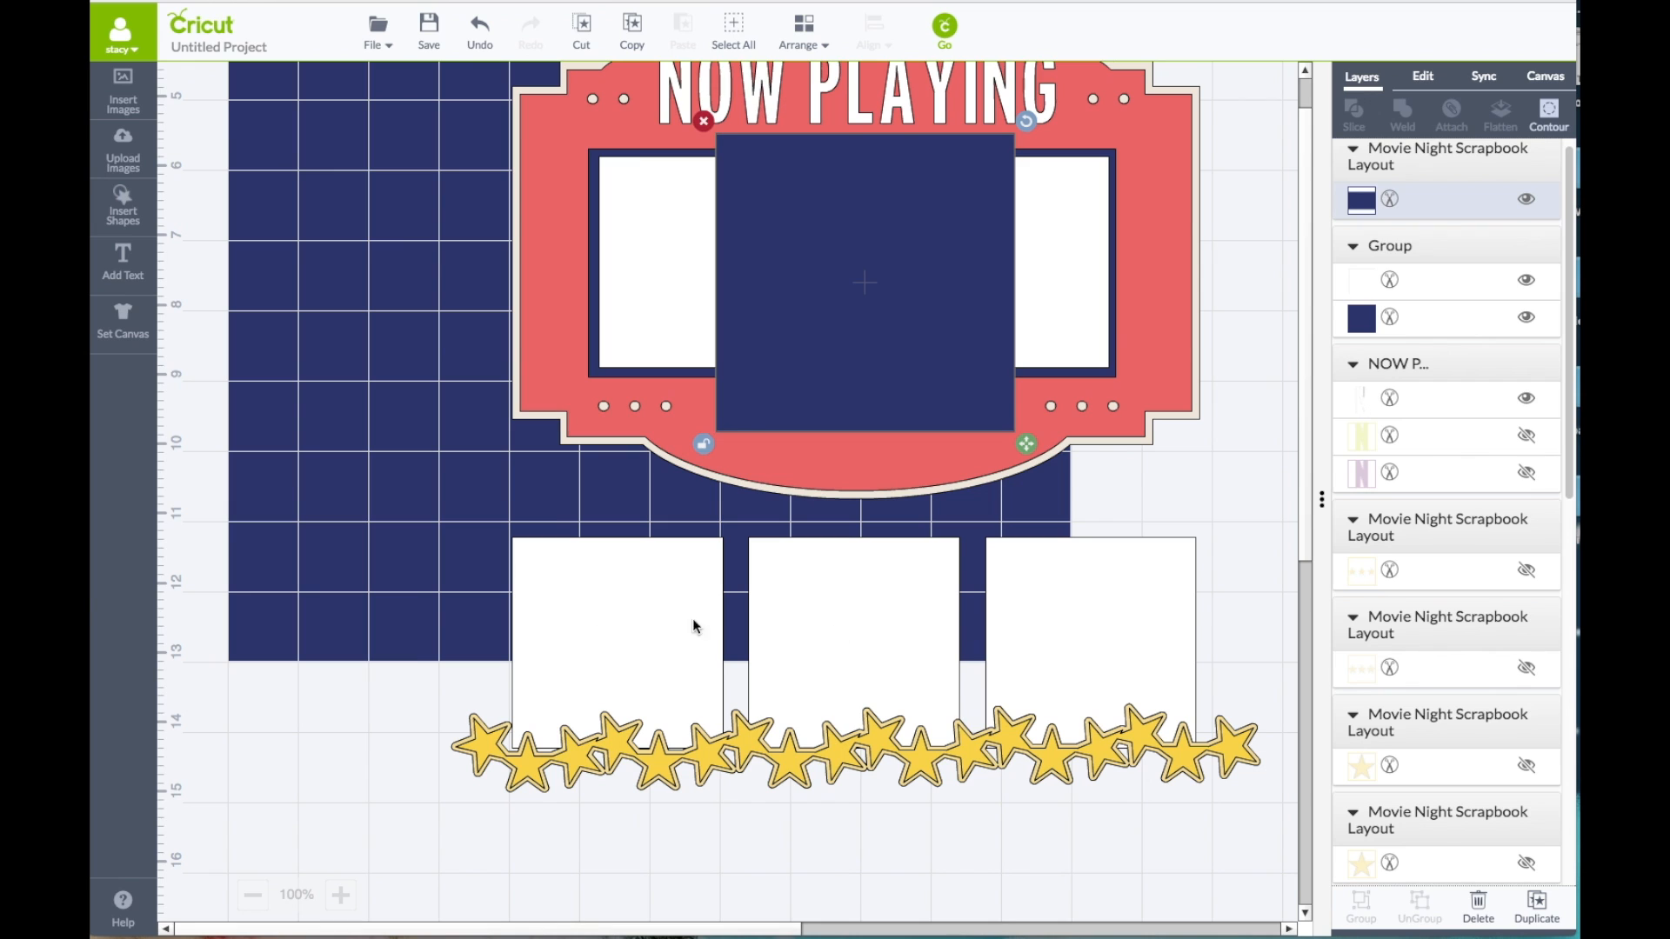
click(625, 619)
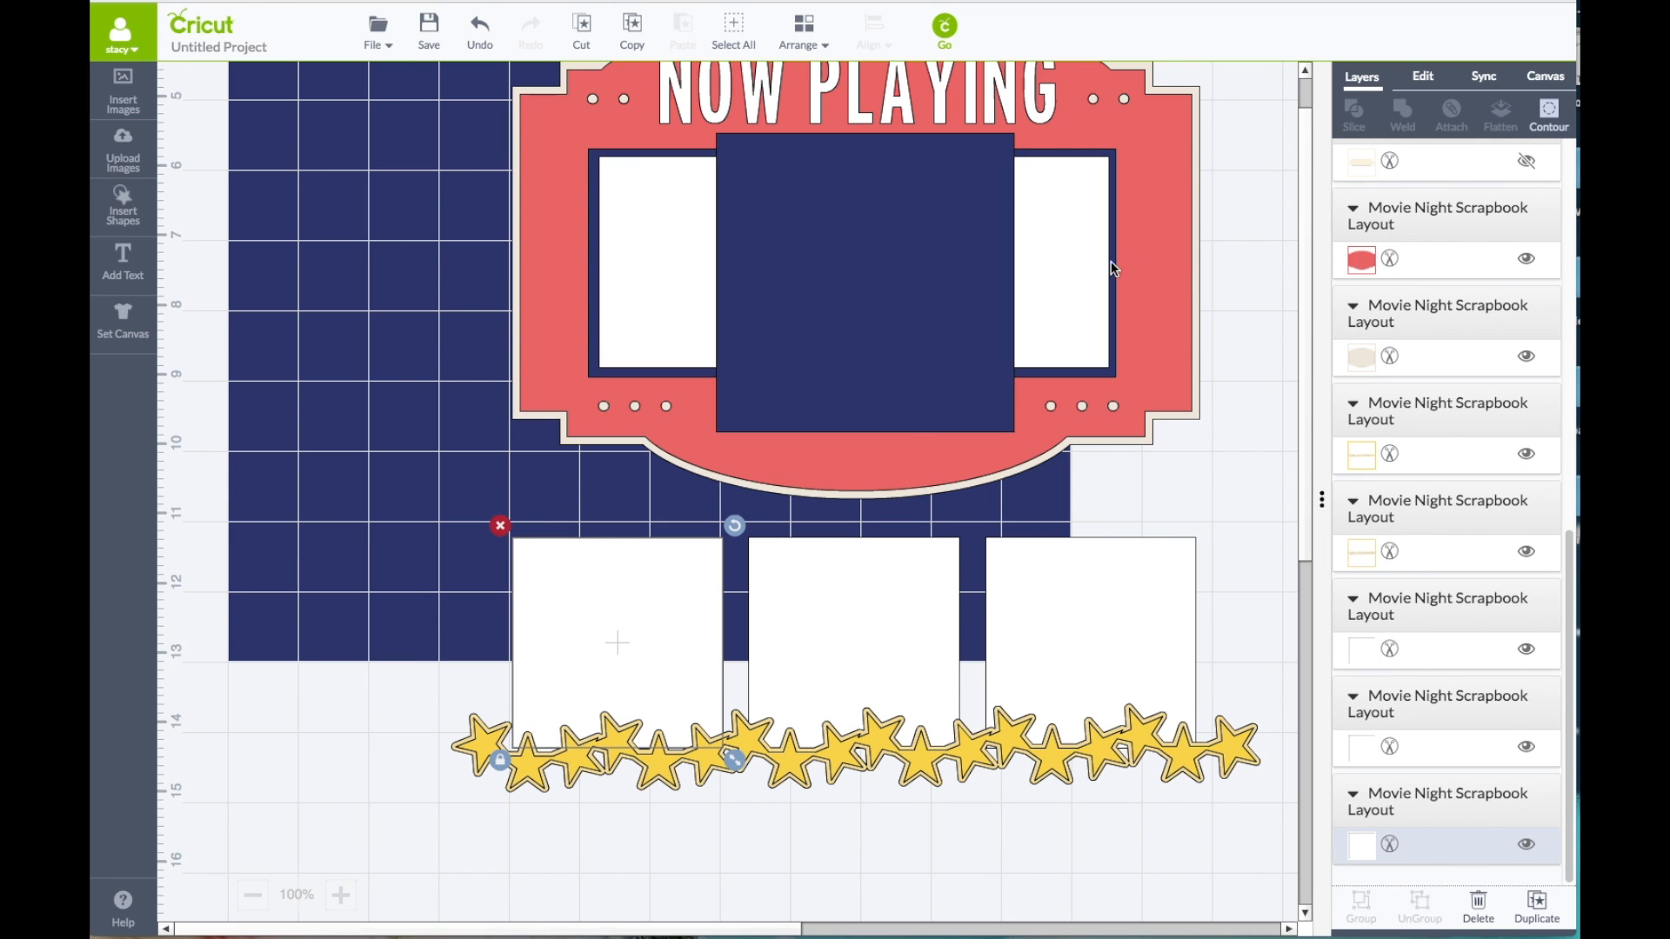
click(1421, 80)
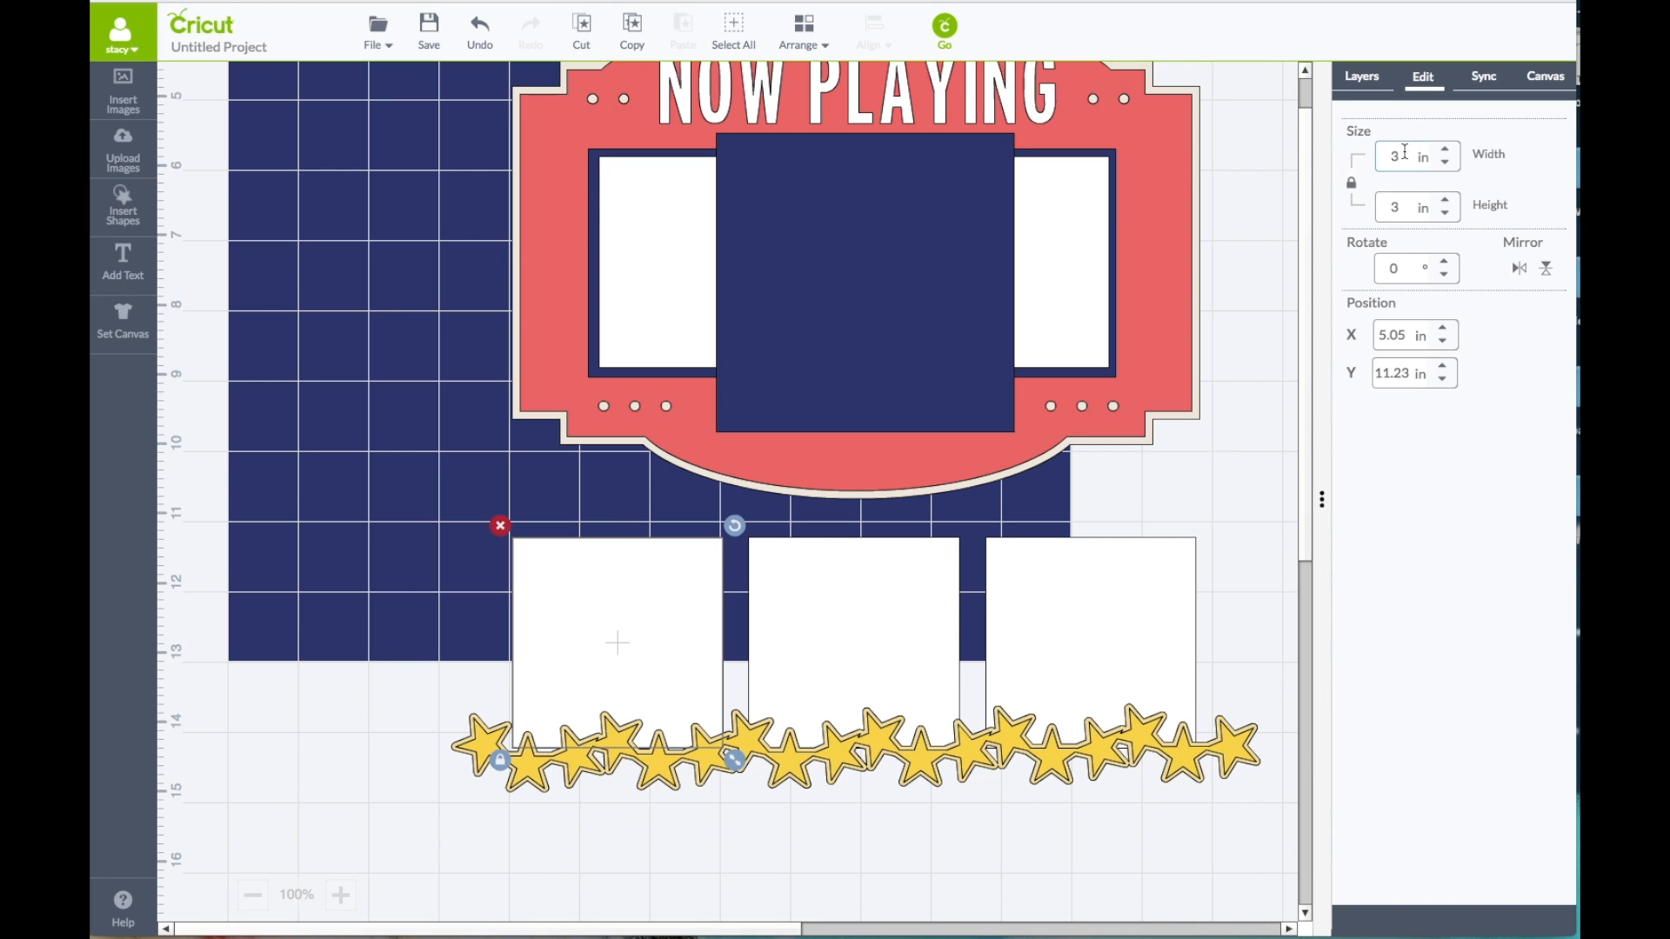
text(5)
key(Return)
click(879, 630)
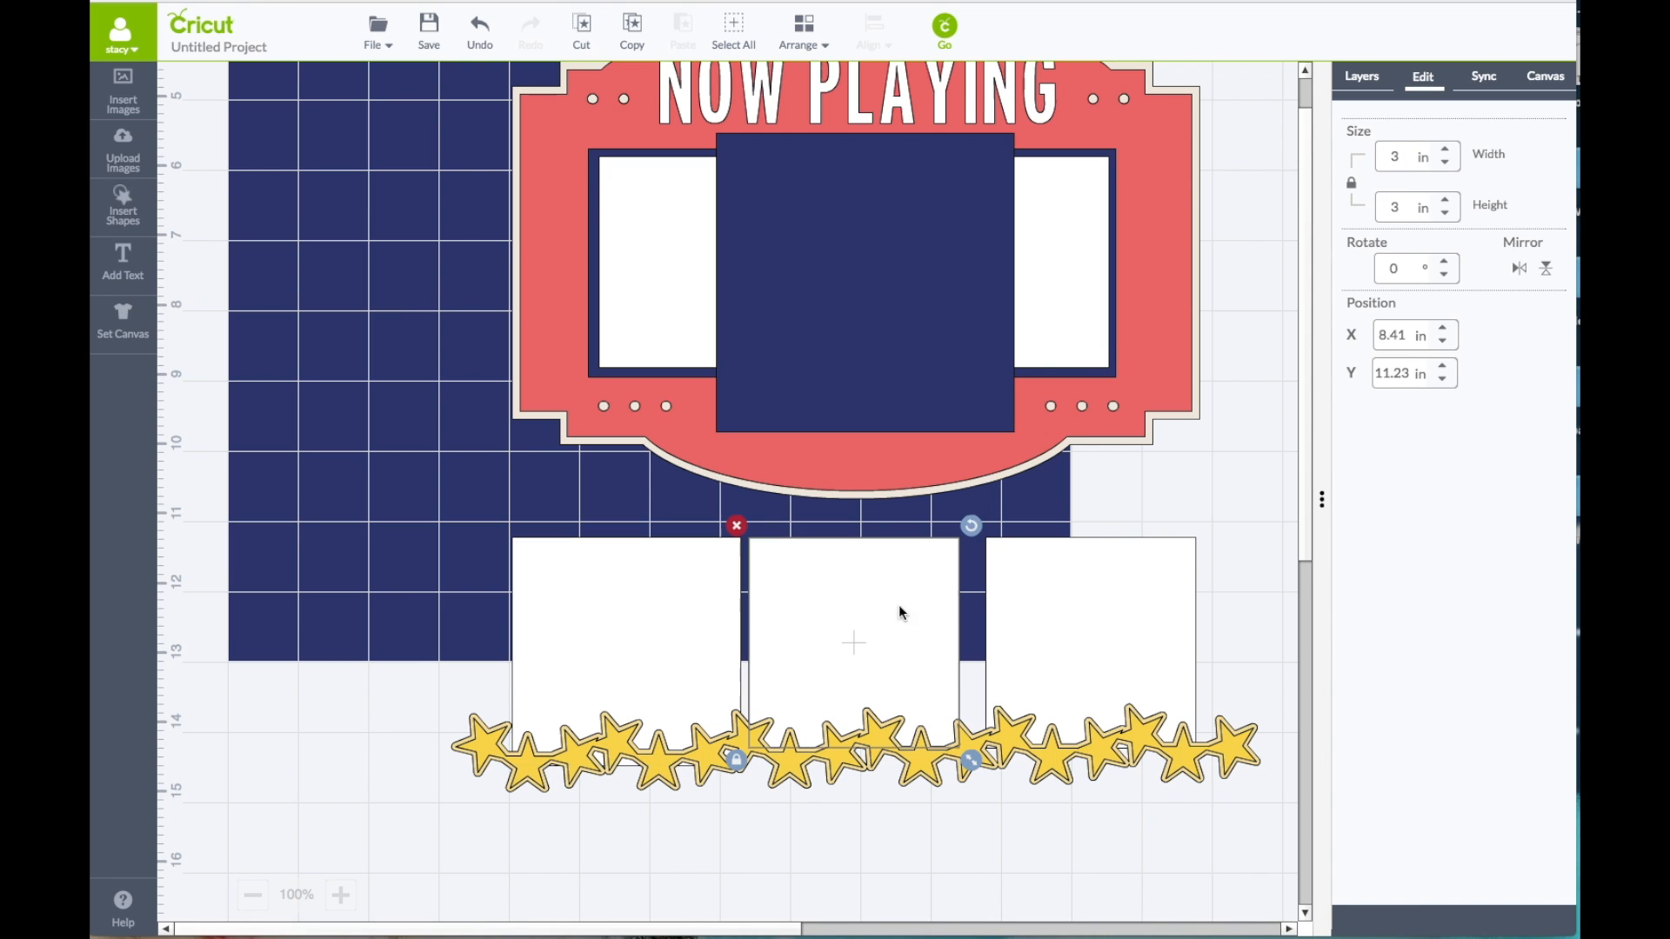
text(.25)
key(Return)
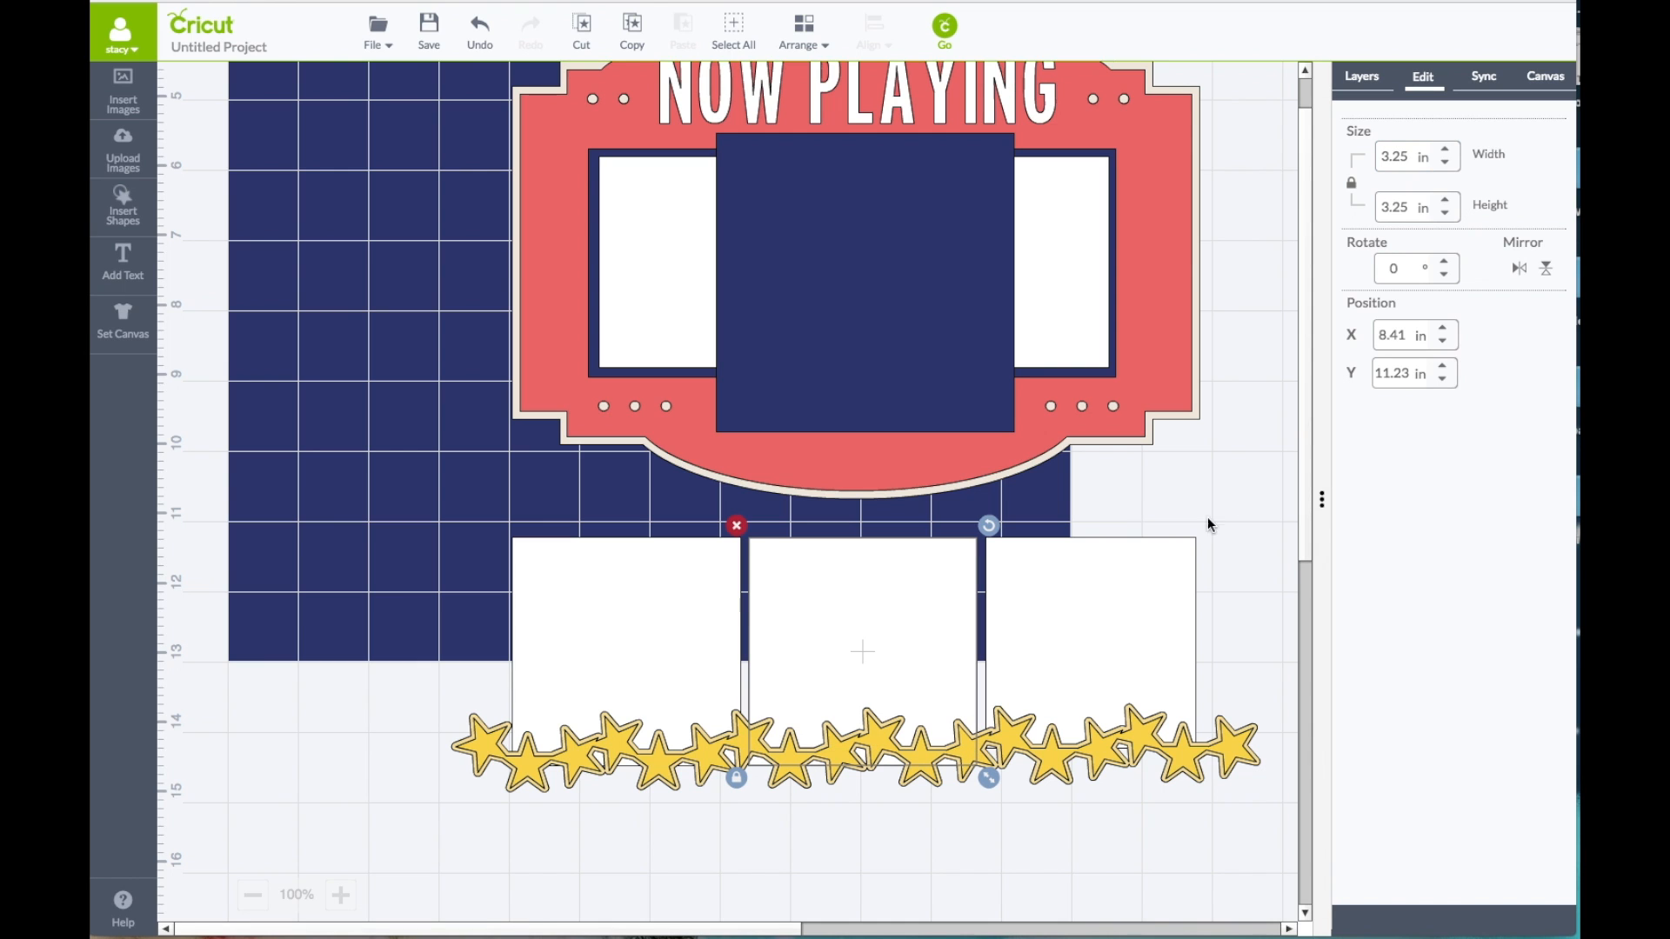
click(1150, 576)
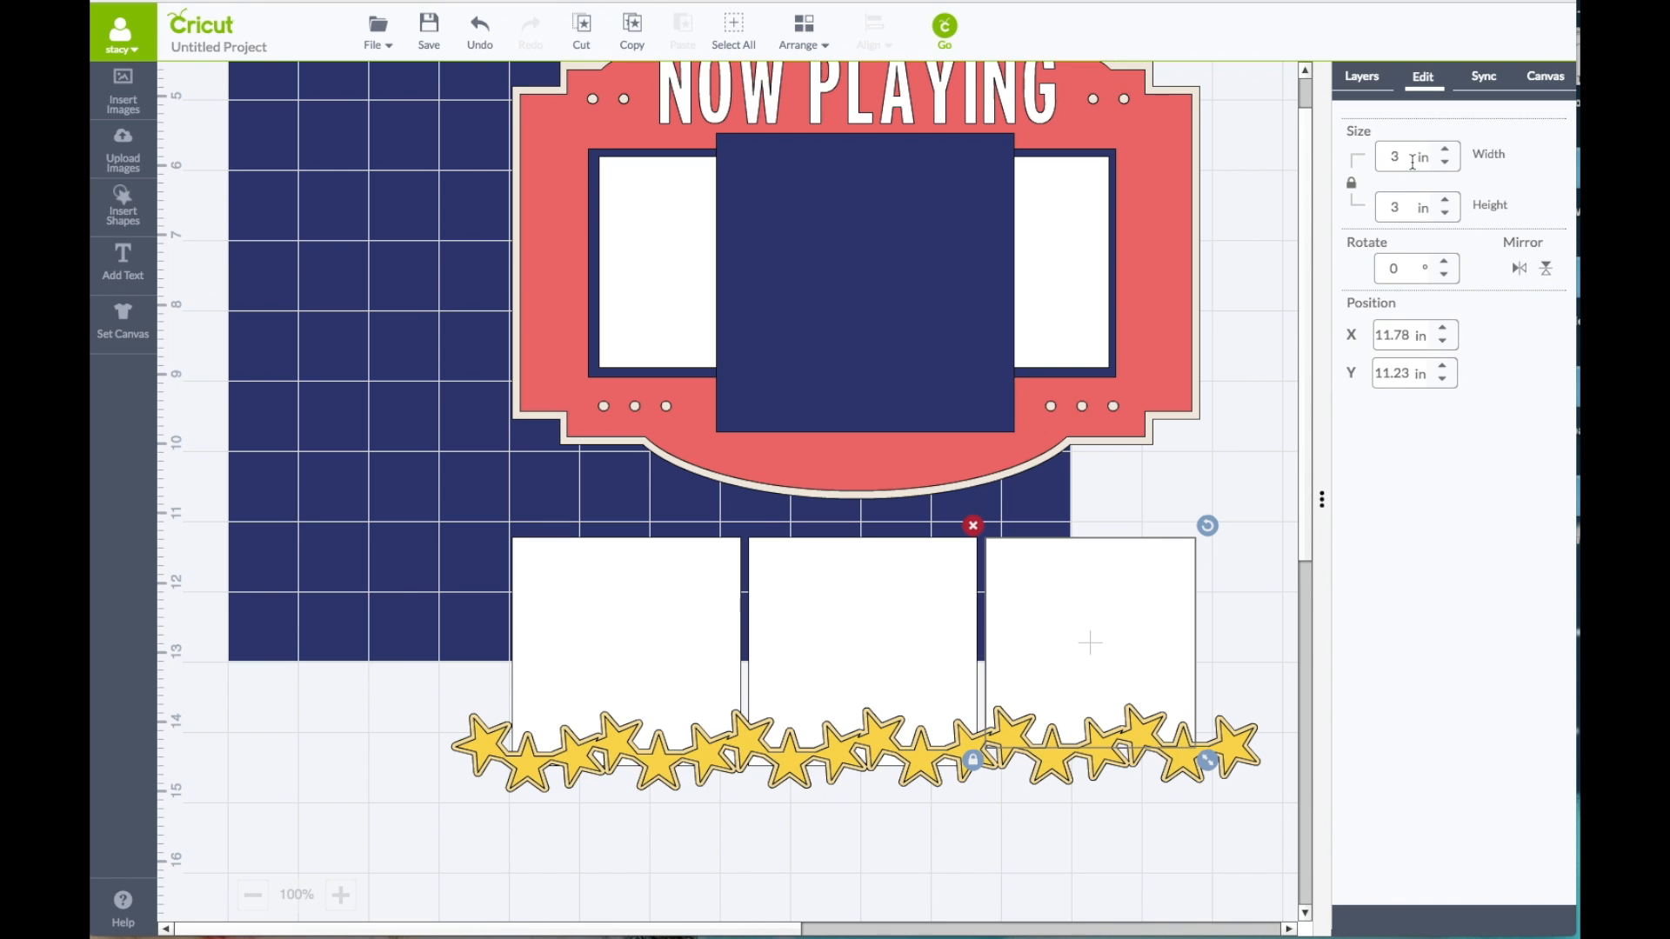
text(.25)
key(Return)
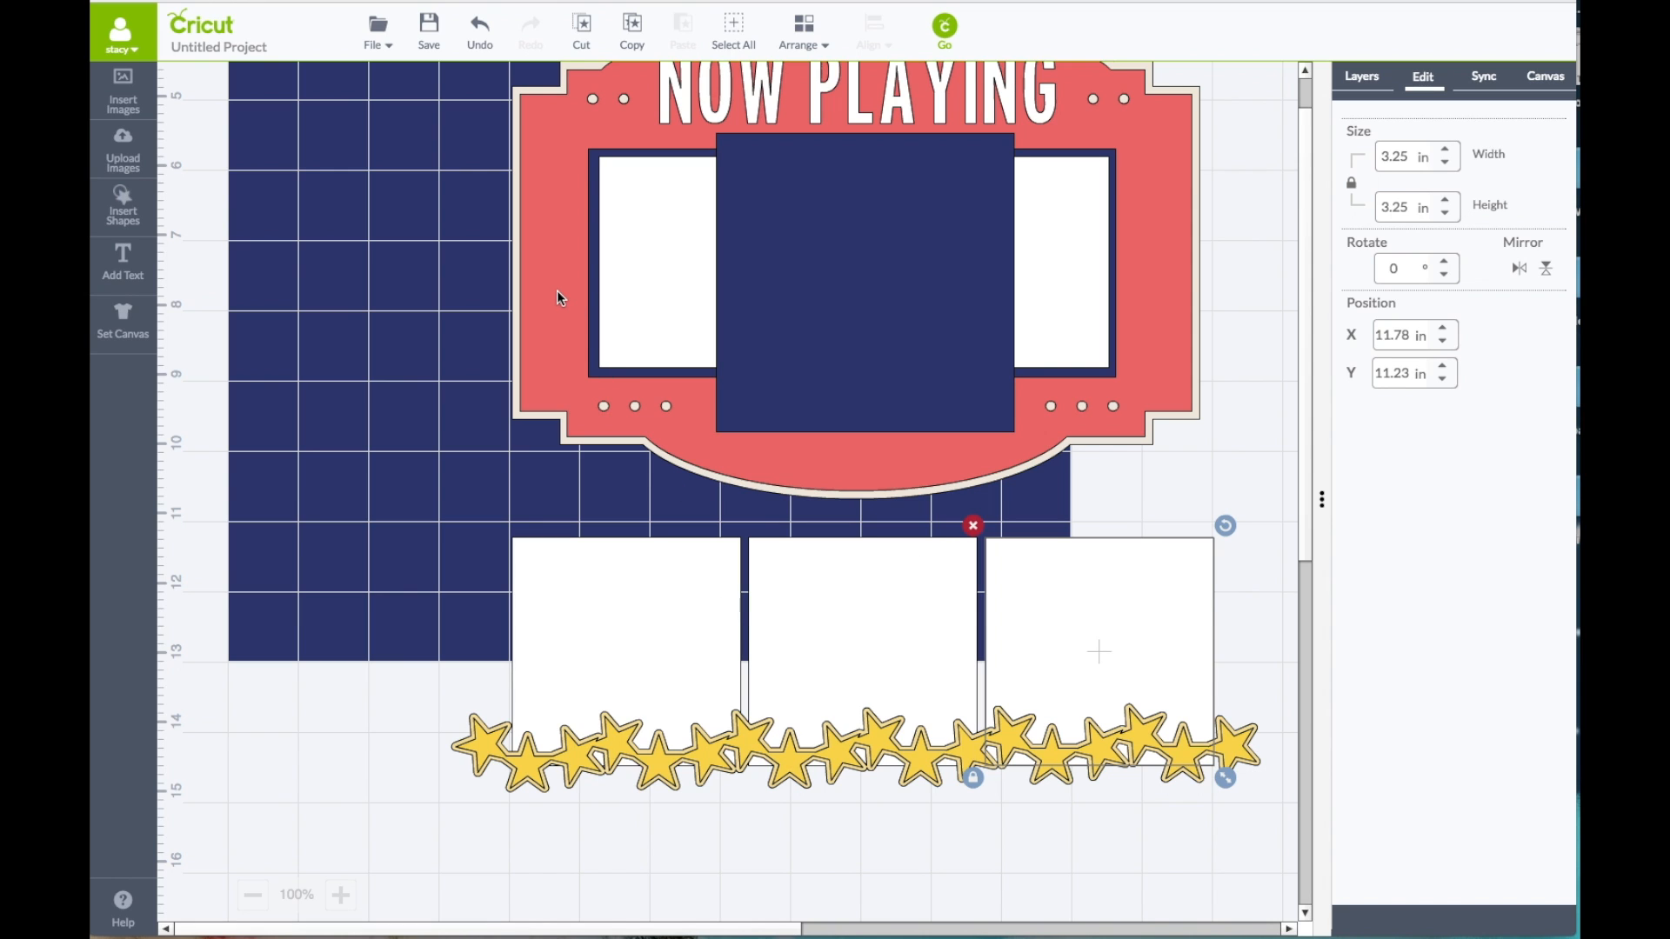
Step: Recolour the three 3.25 in squares below the marquee Sour Apple
click(1484, 80)
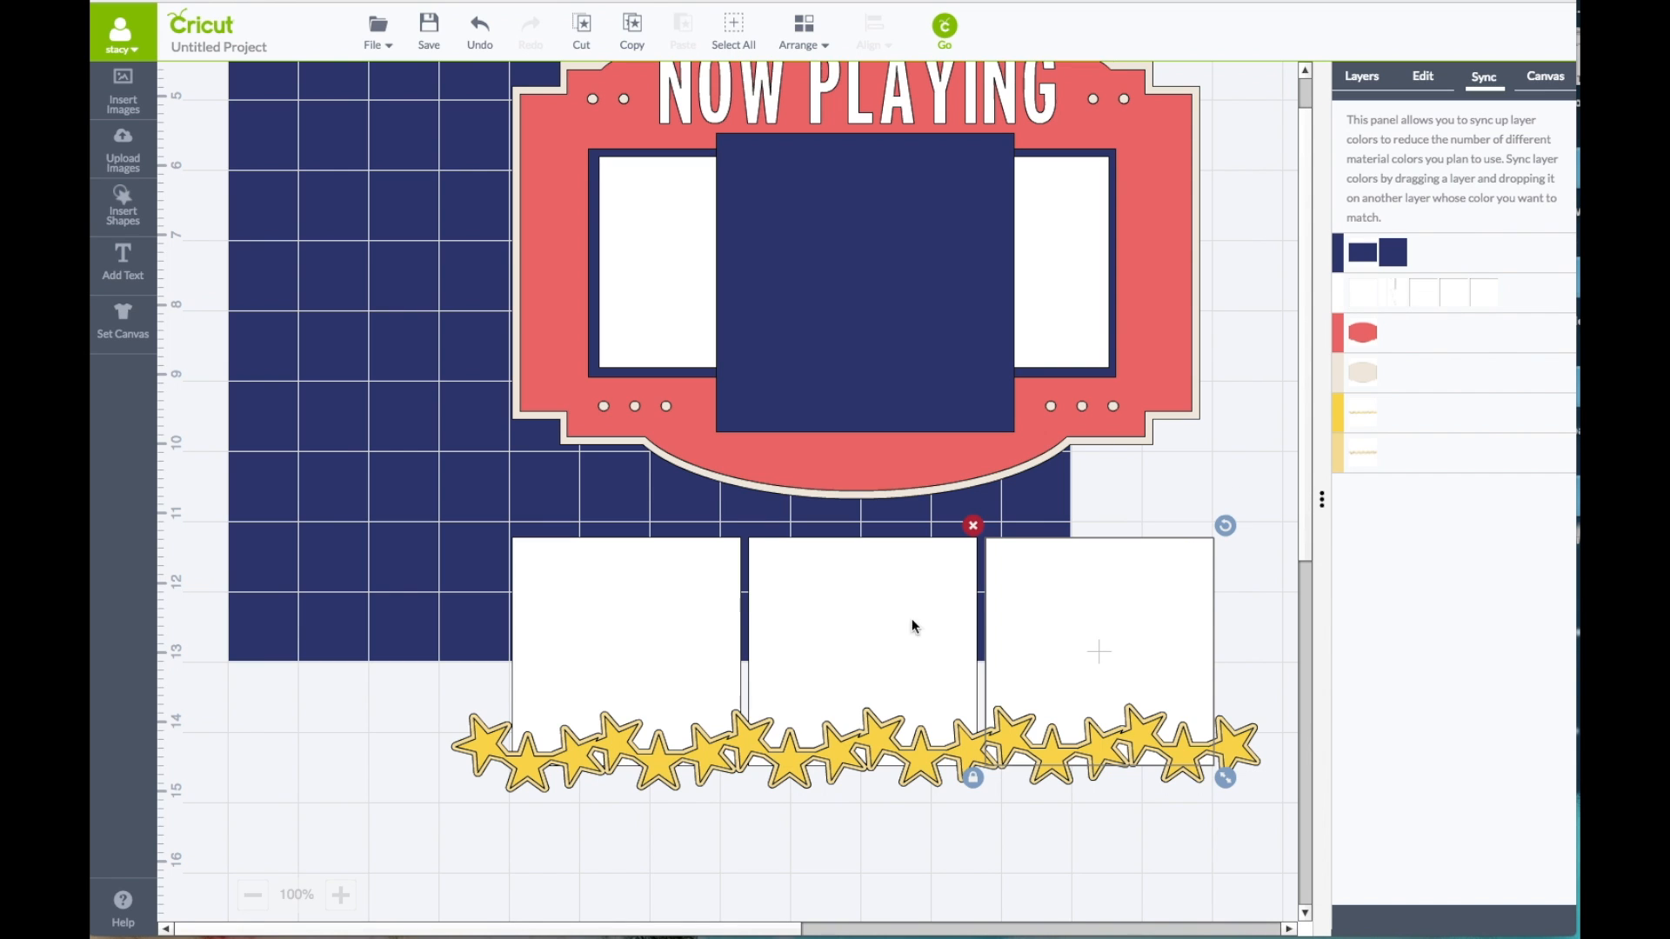
click(1365, 83)
click(692, 613)
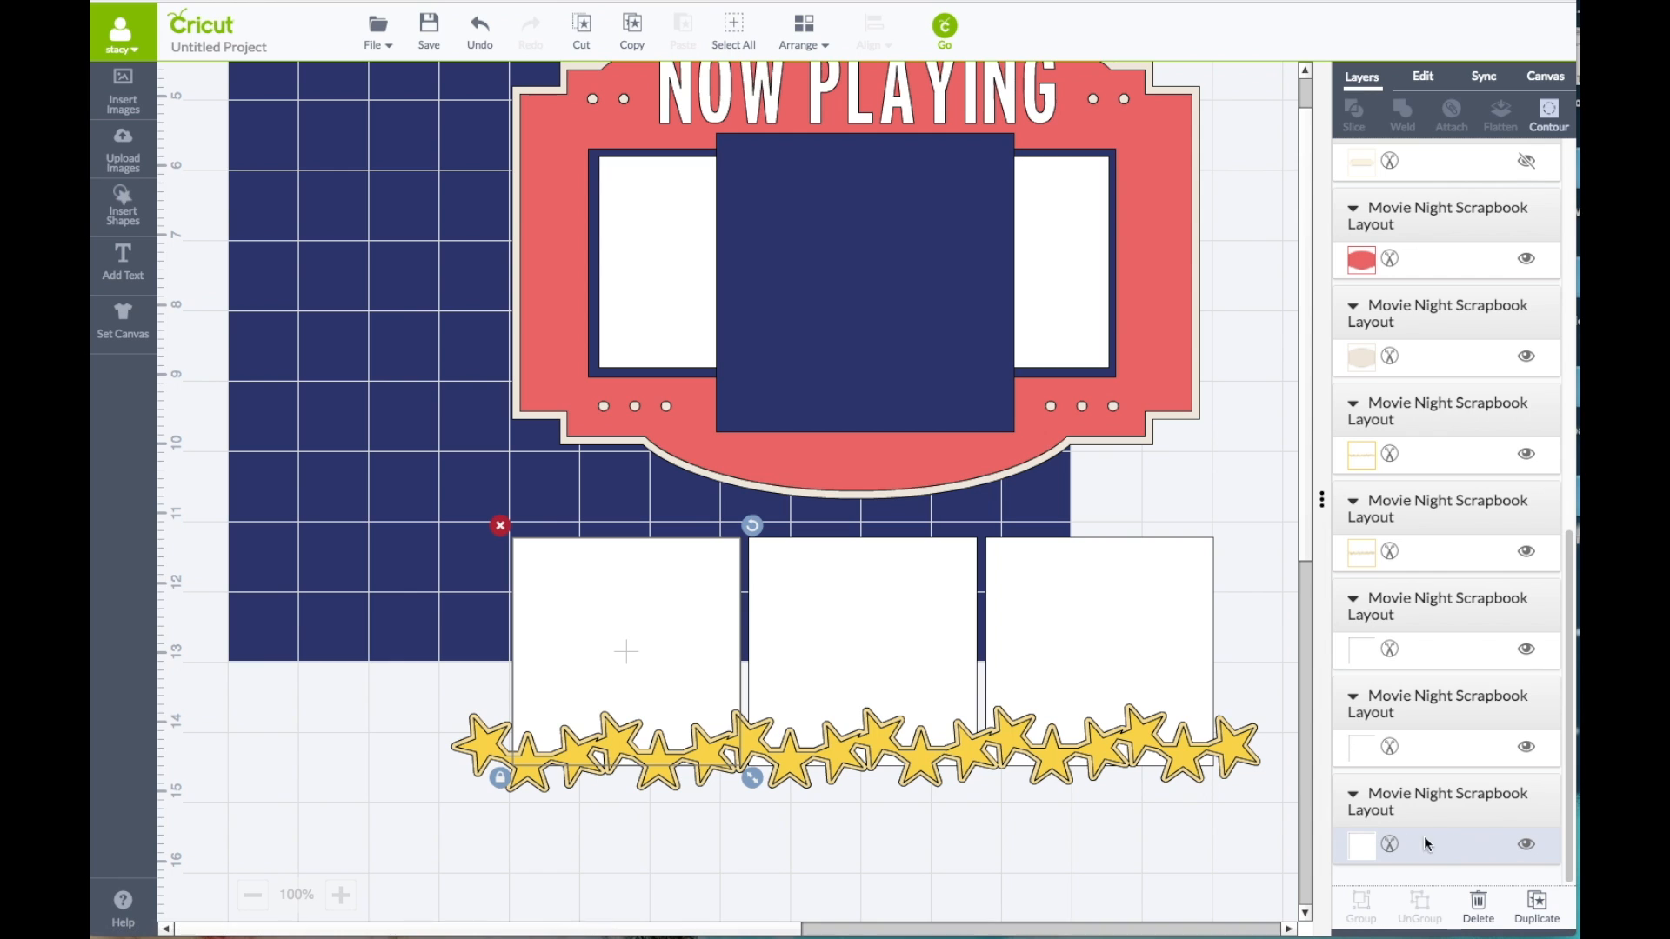
click(1362, 846)
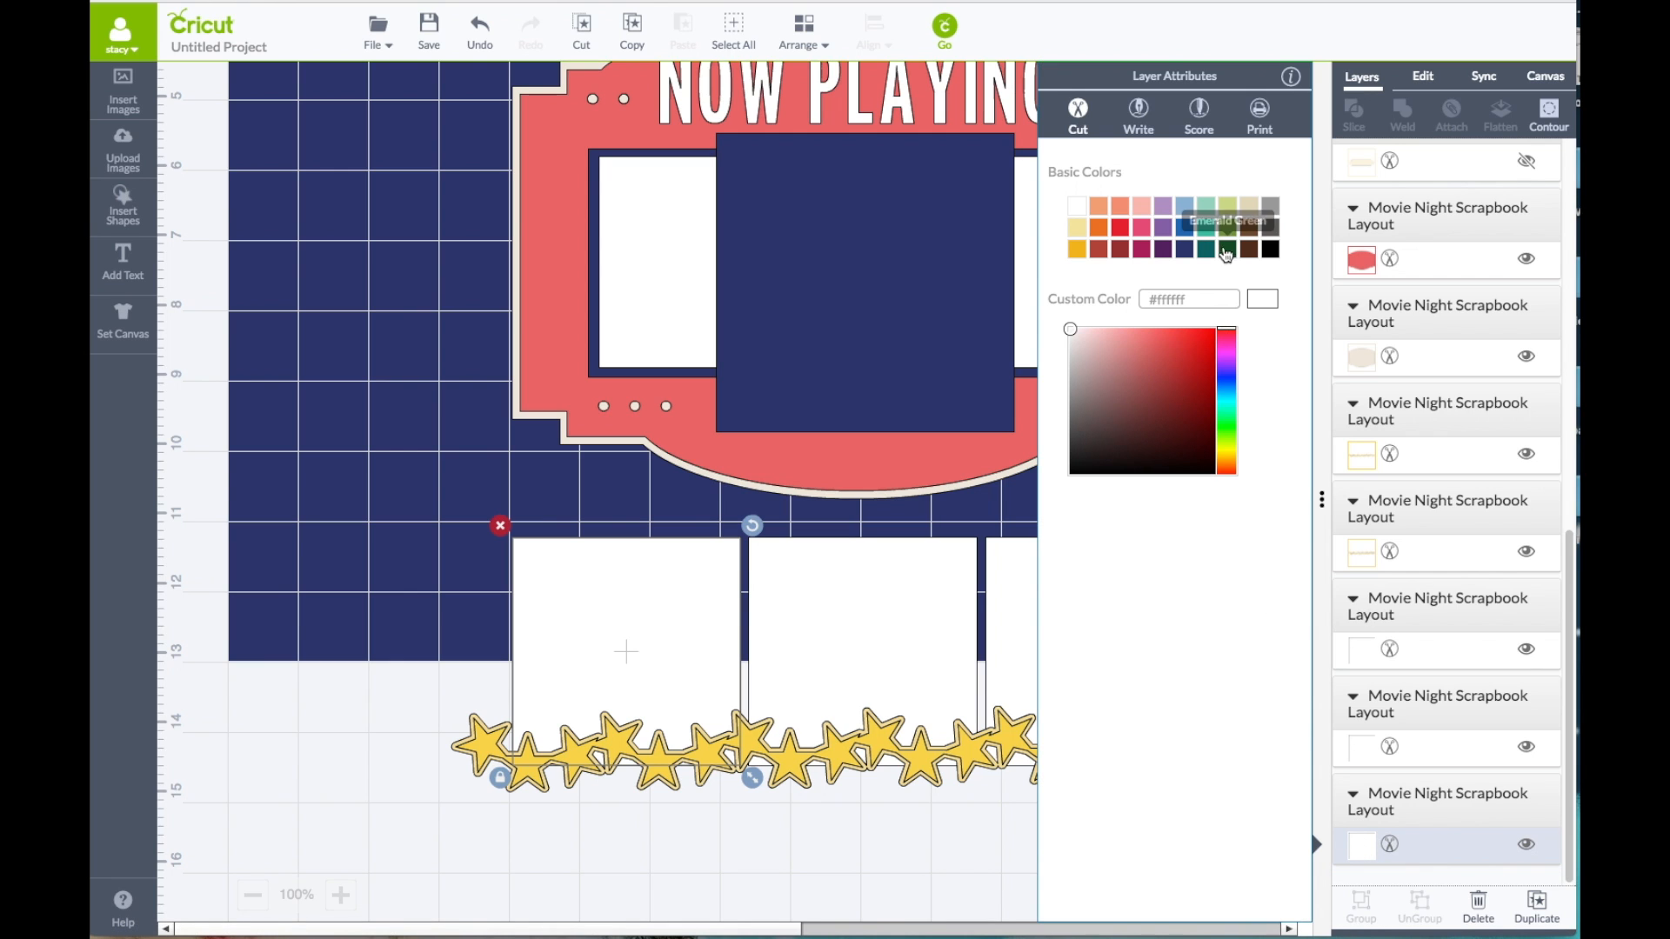
click(1227, 227)
click(938, 611)
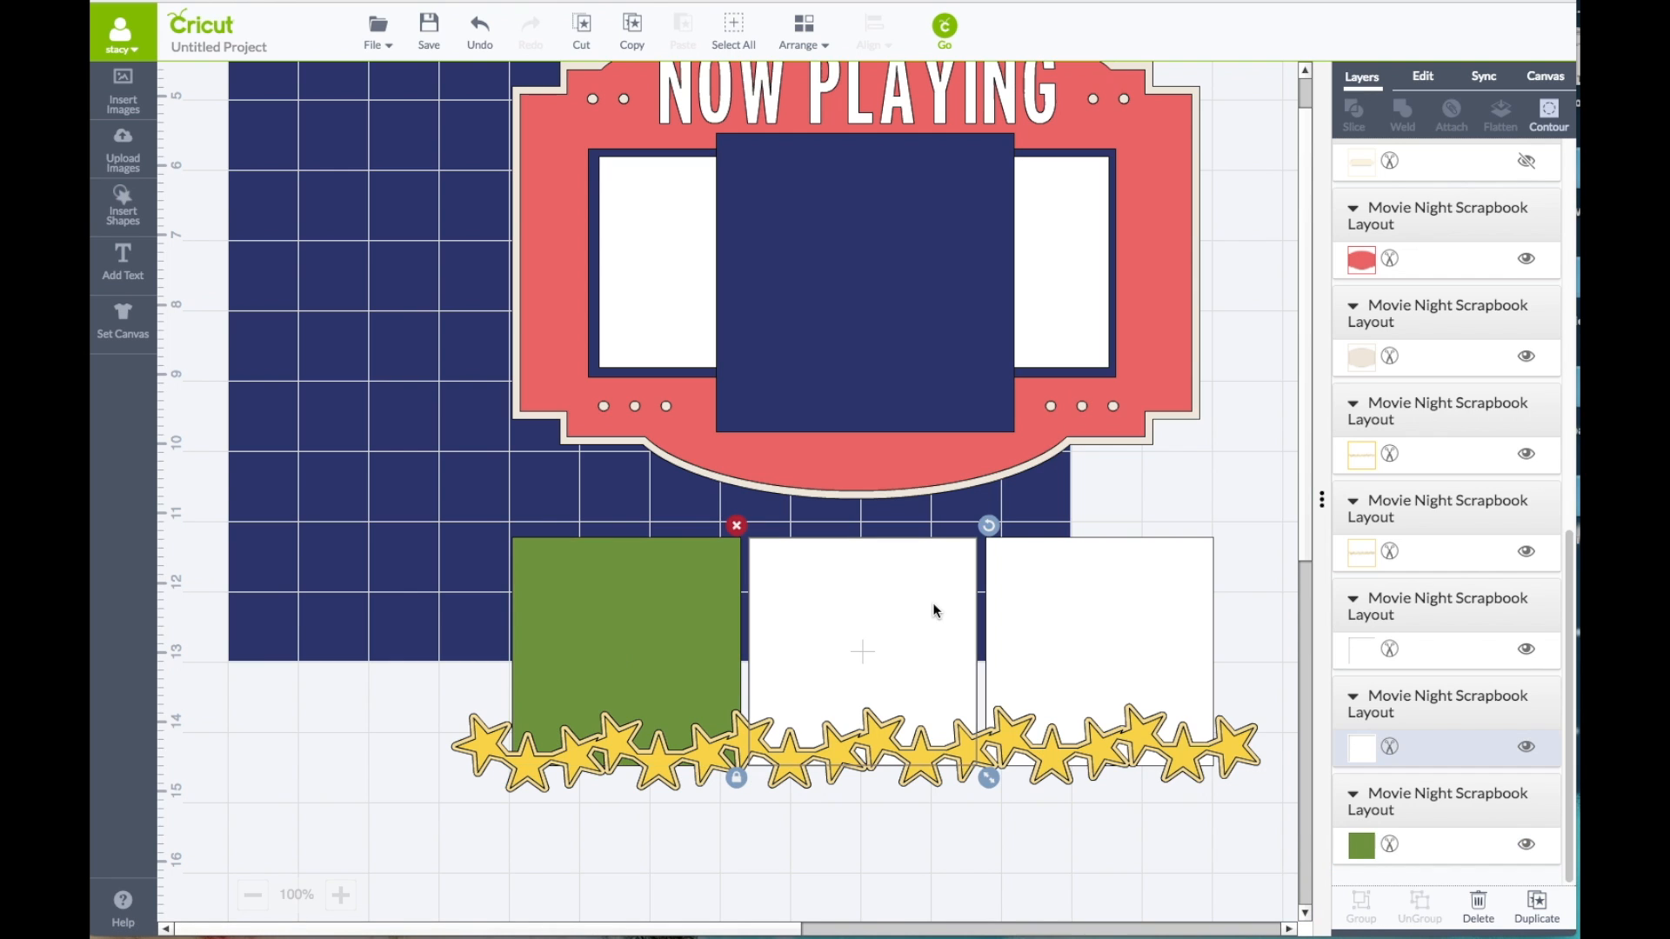
click(1367, 748)
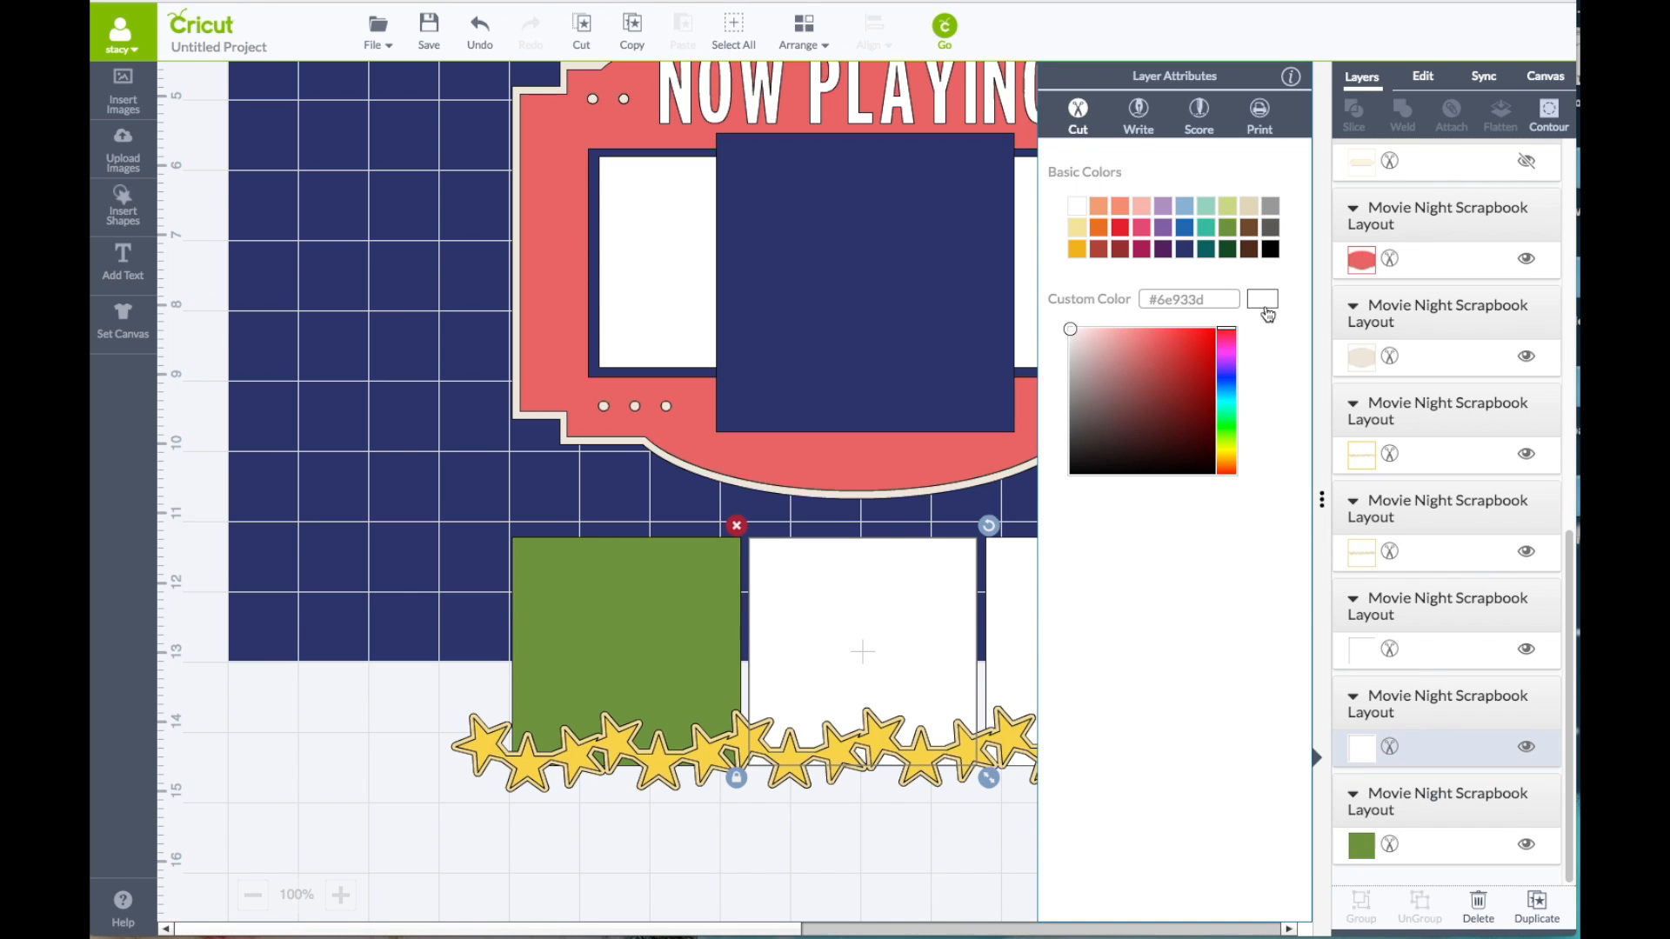
click(1229, 228)
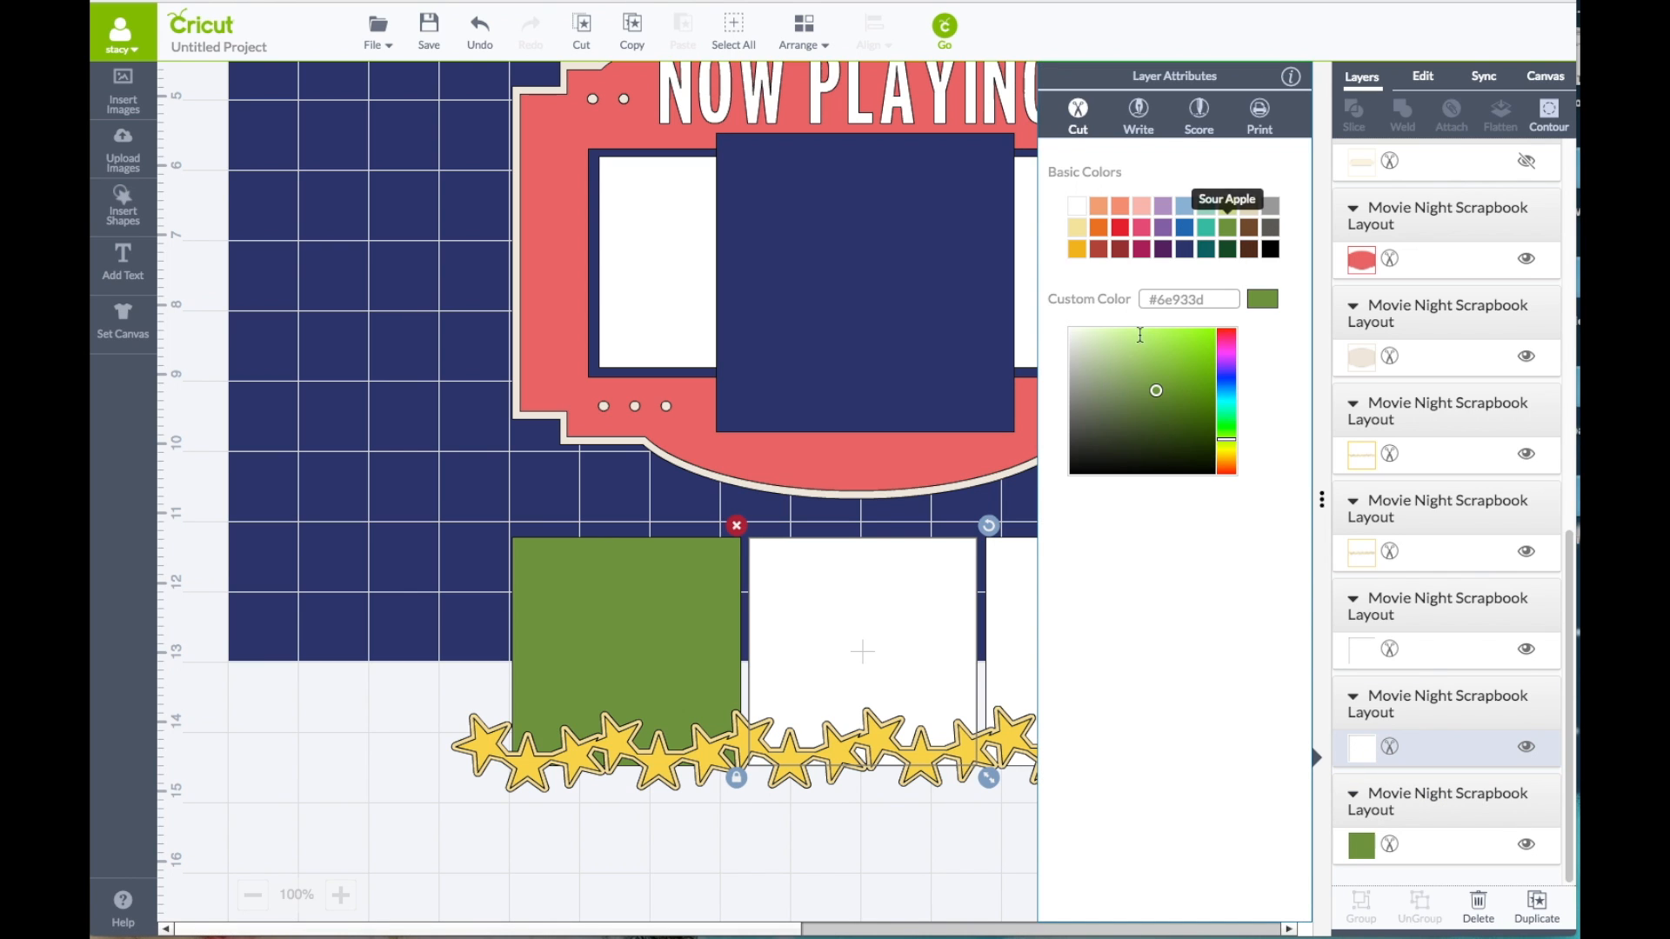
click(1012, 576)
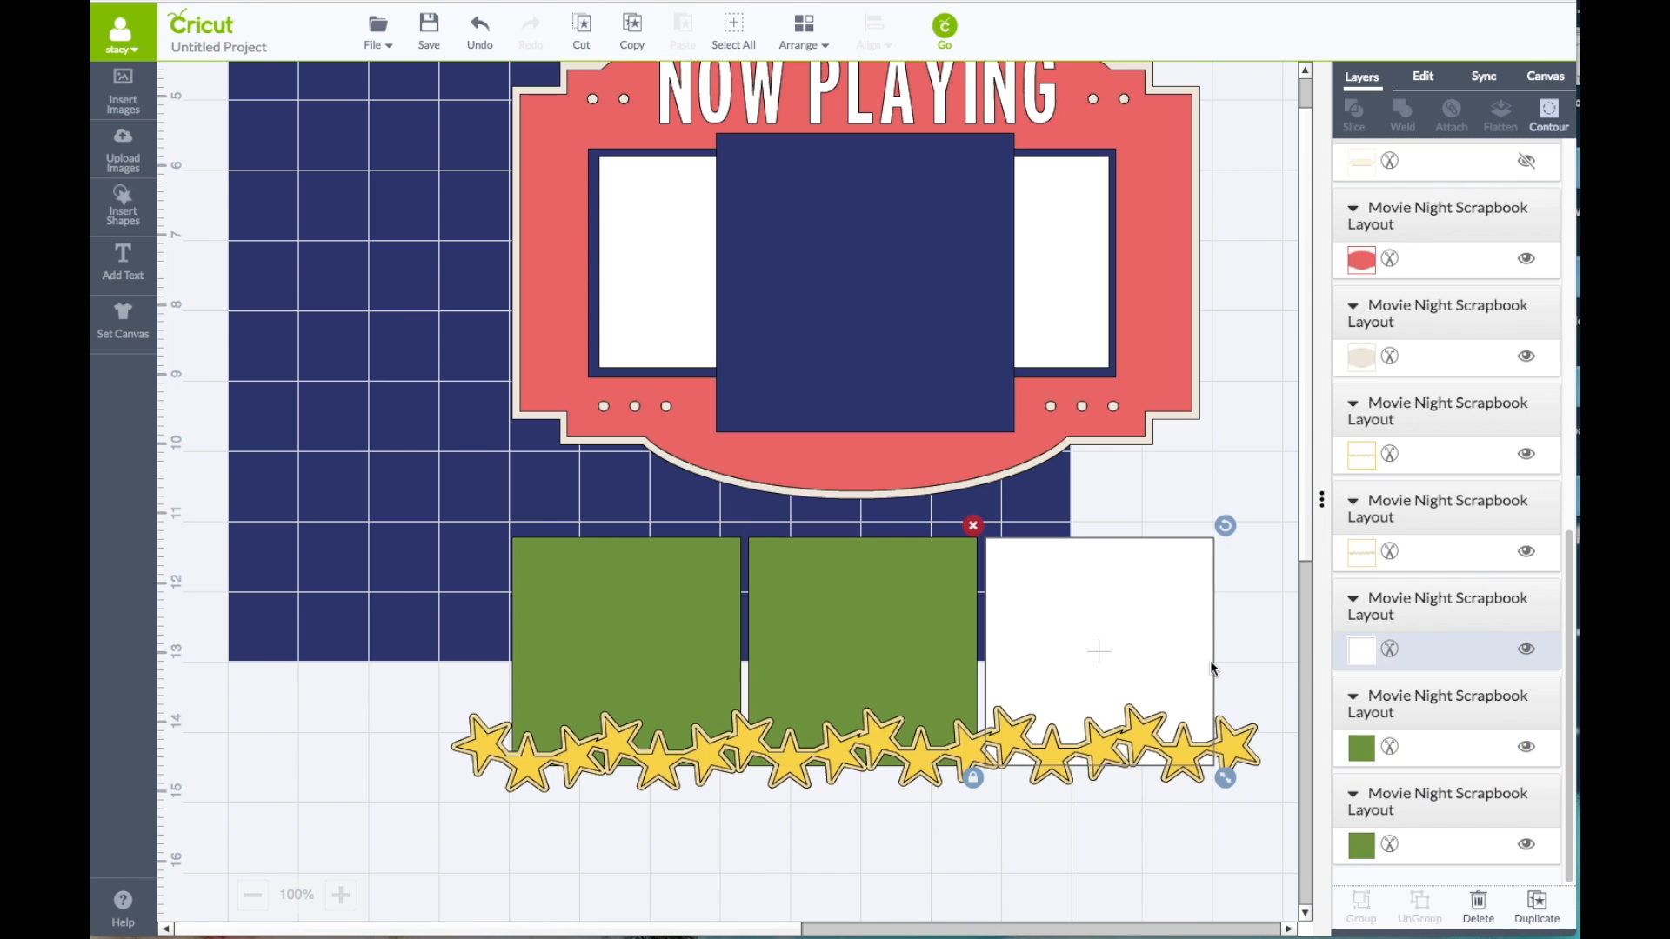
click(1364, 648)
click(1223, 228)
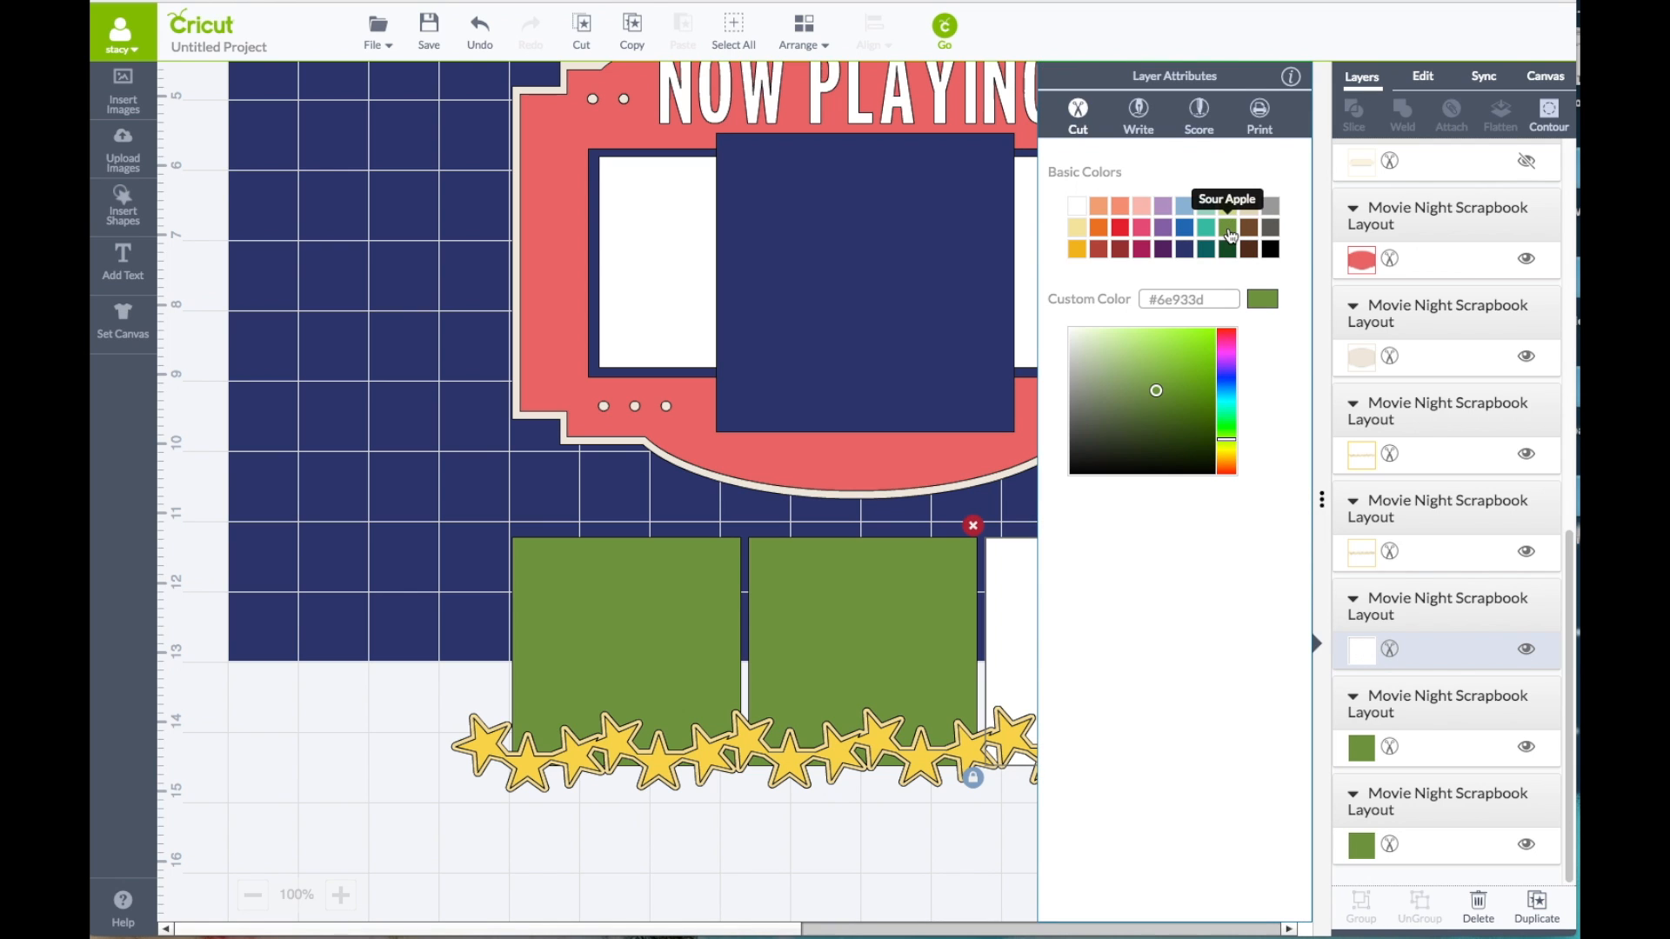
Step: Sync the three green squares to the marquee's red and the marquee's cream backing layer to white
click(1488, 77)
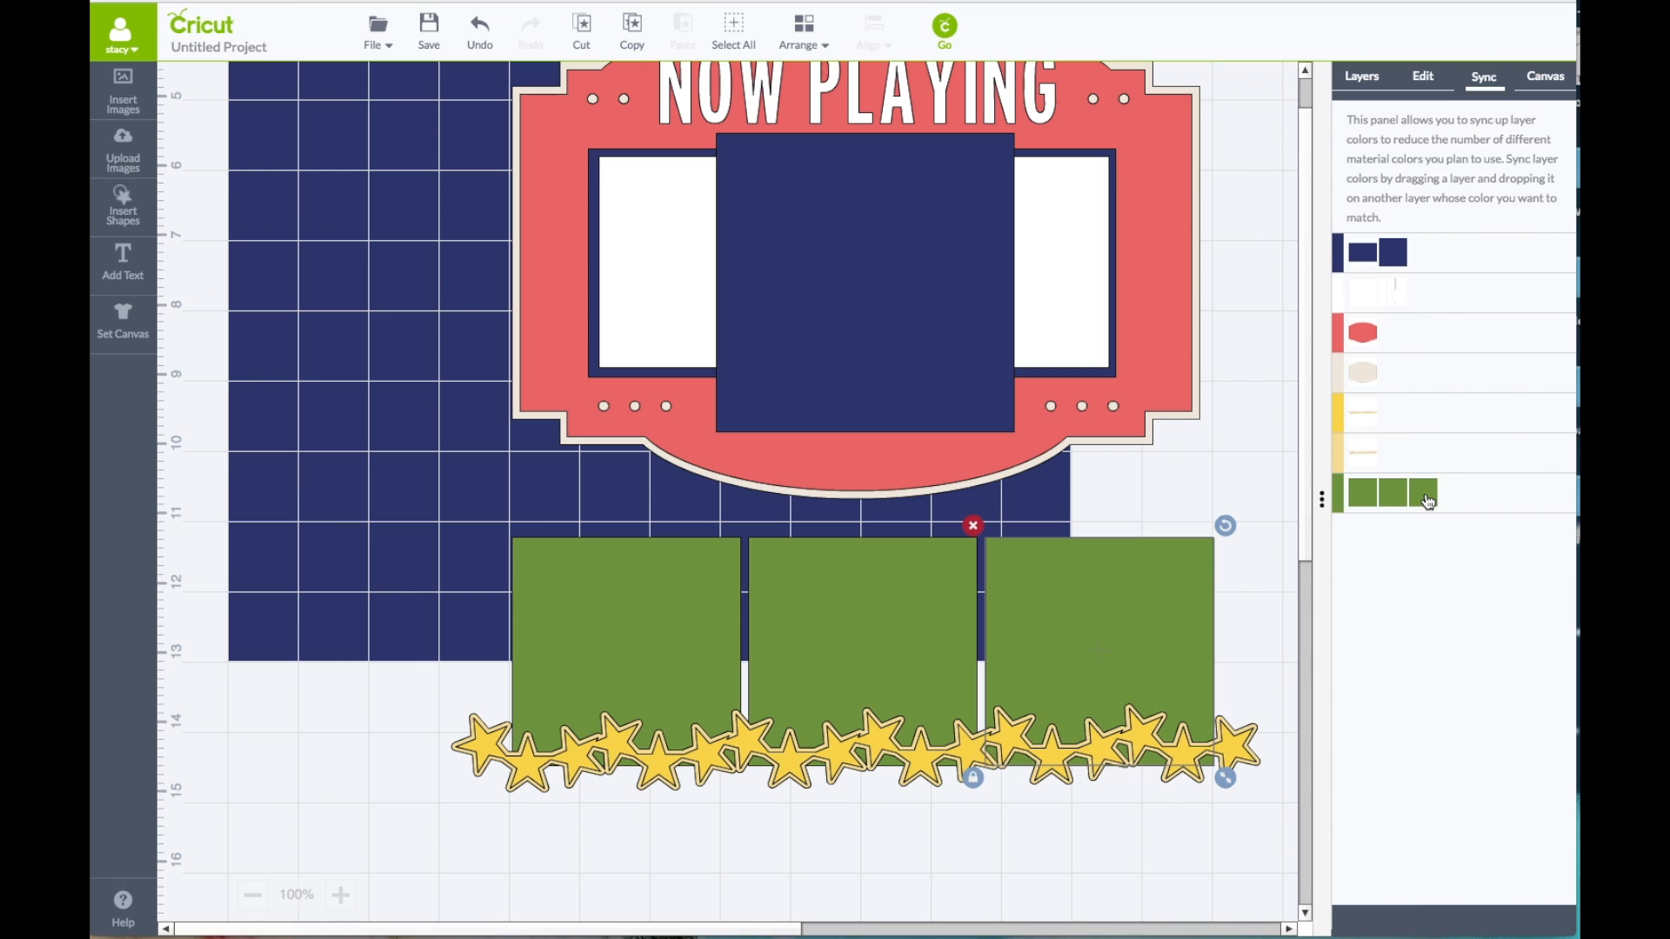
drag(1425, 492, 1406, 333)
drag(1363, 492, 1444, 338)
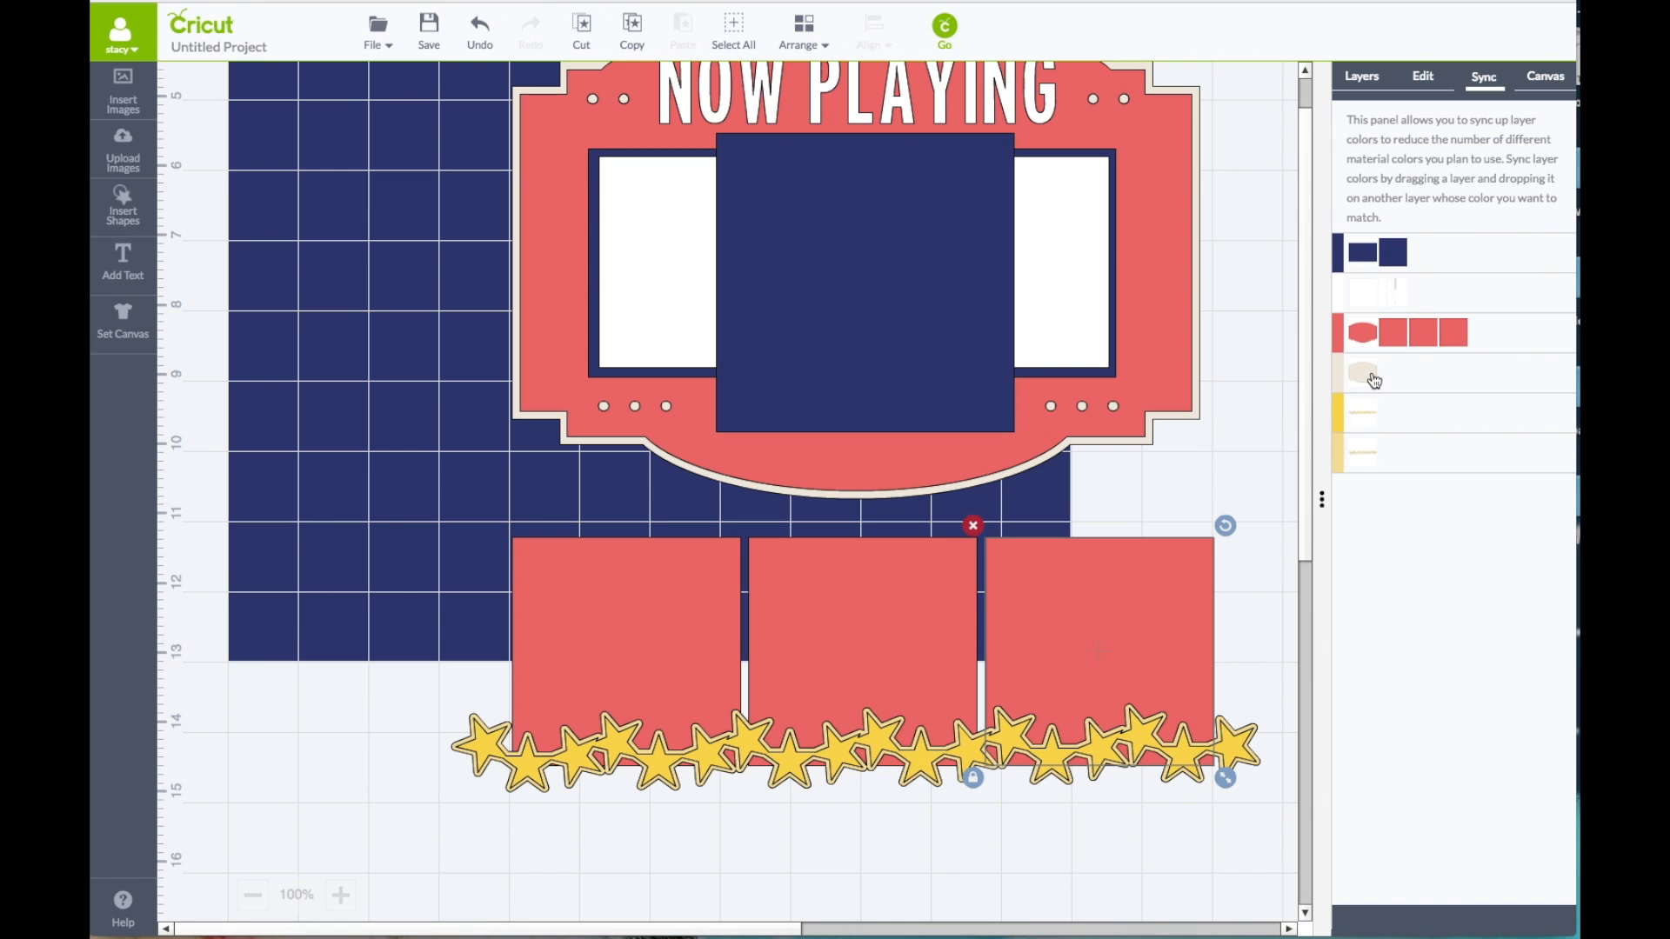
drag(1369, 369, 1364, 294)
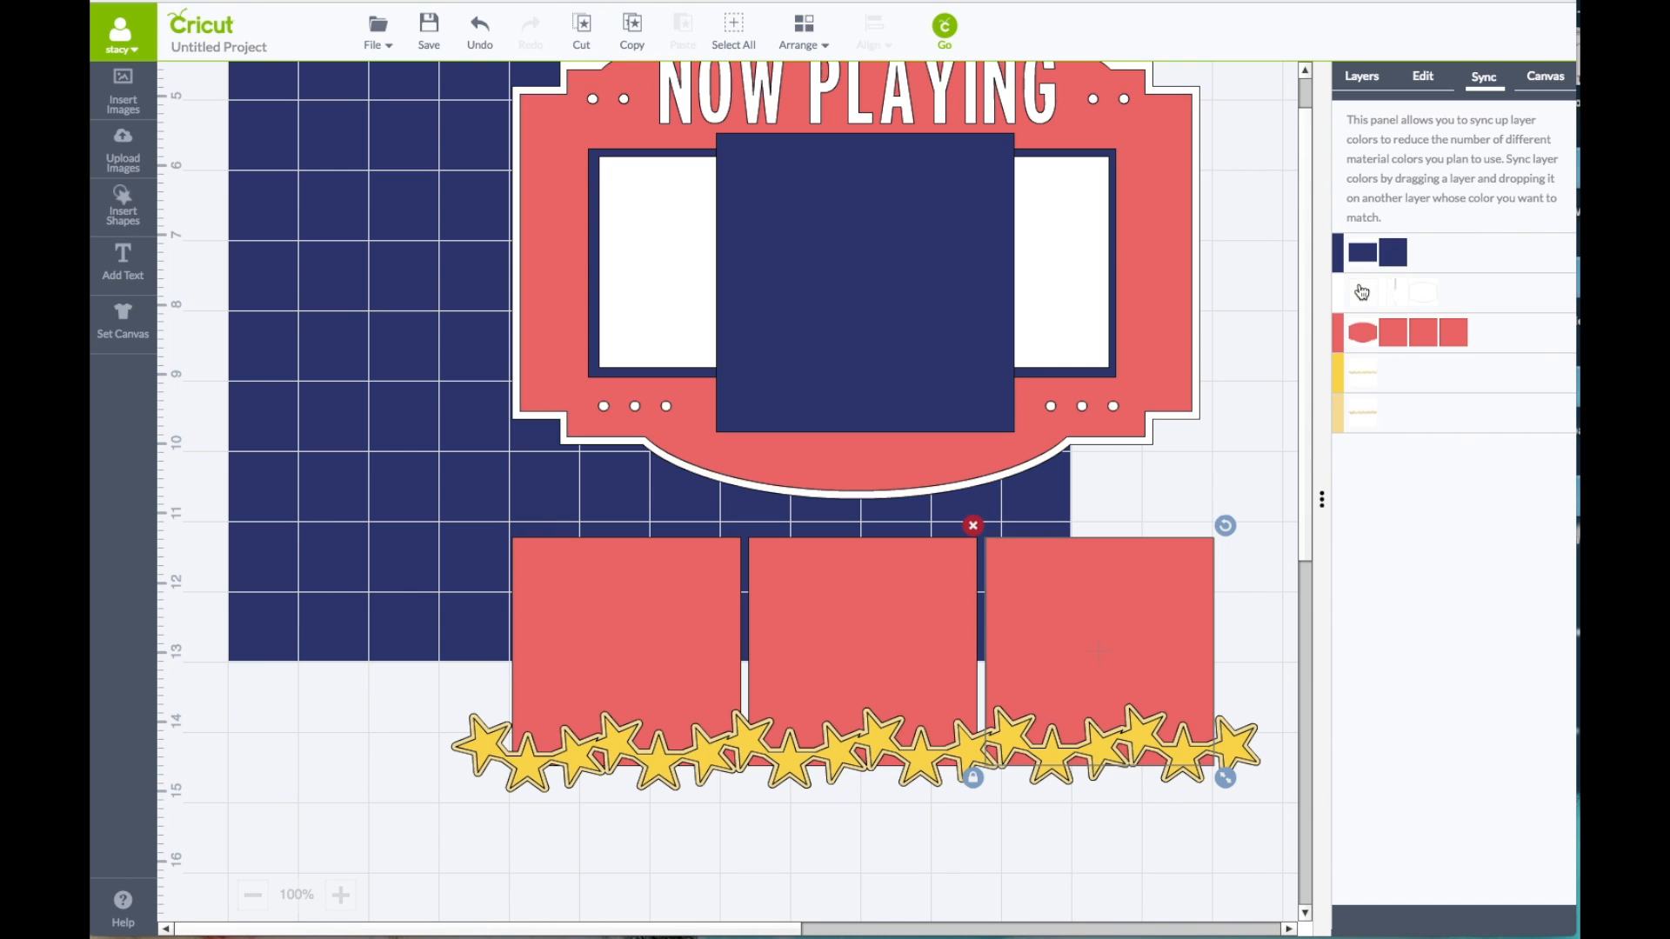
Step: Separate and delete the yellow star layer, and sync the remaining cream star border to white
click(489, 753)
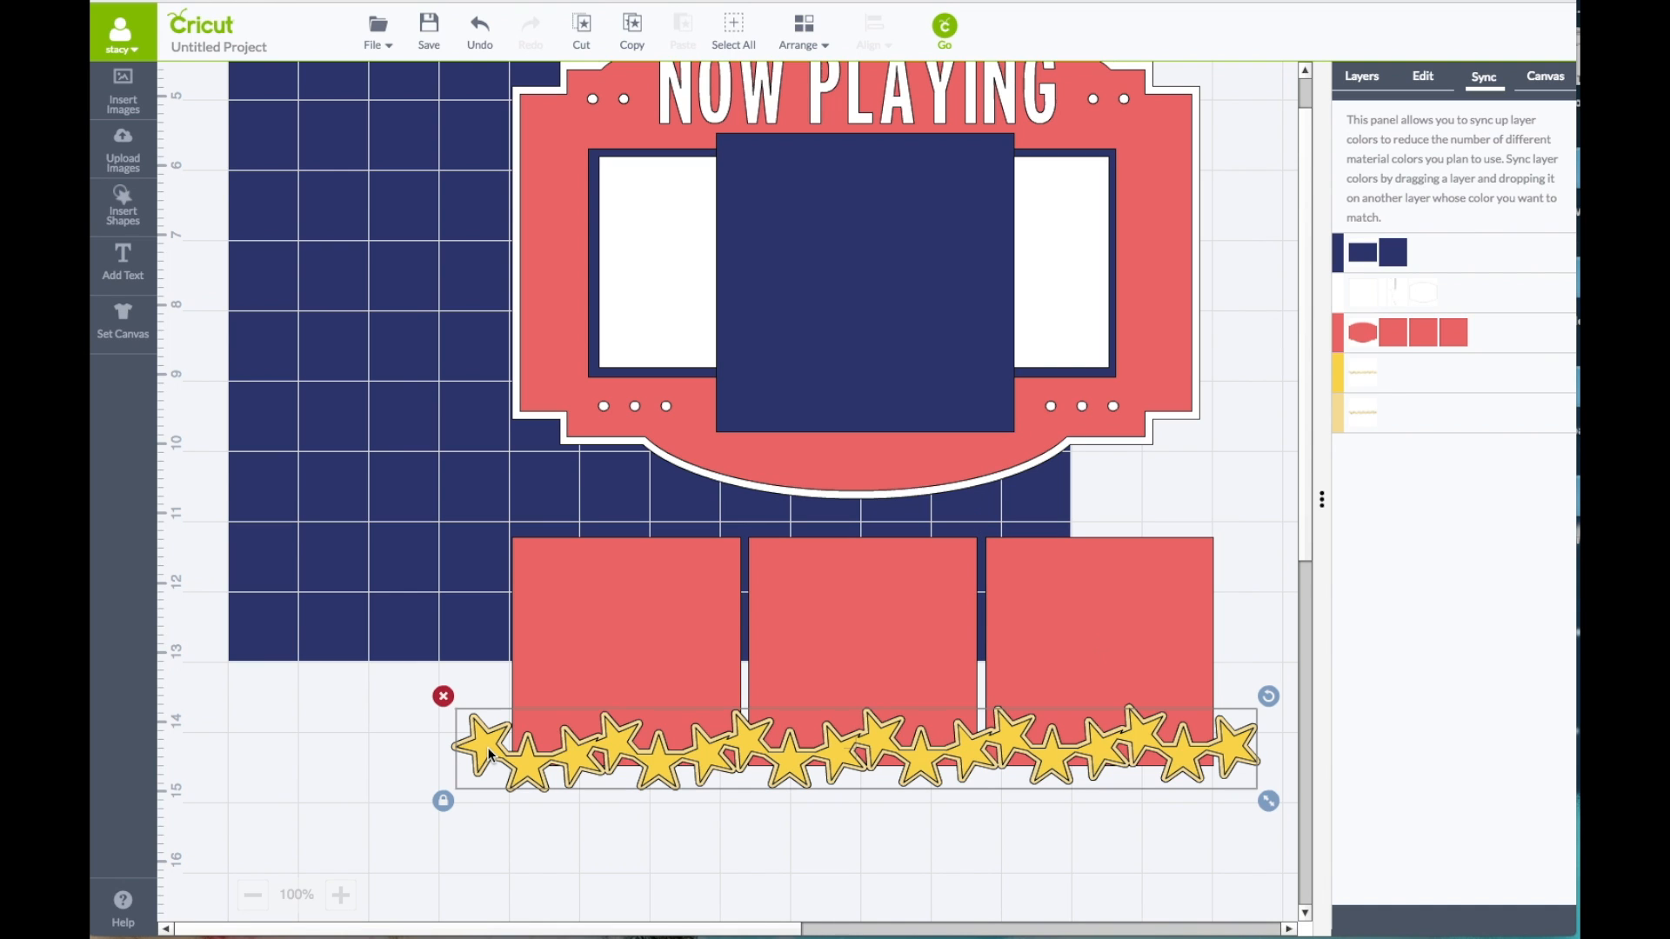
right_click(490, 753)
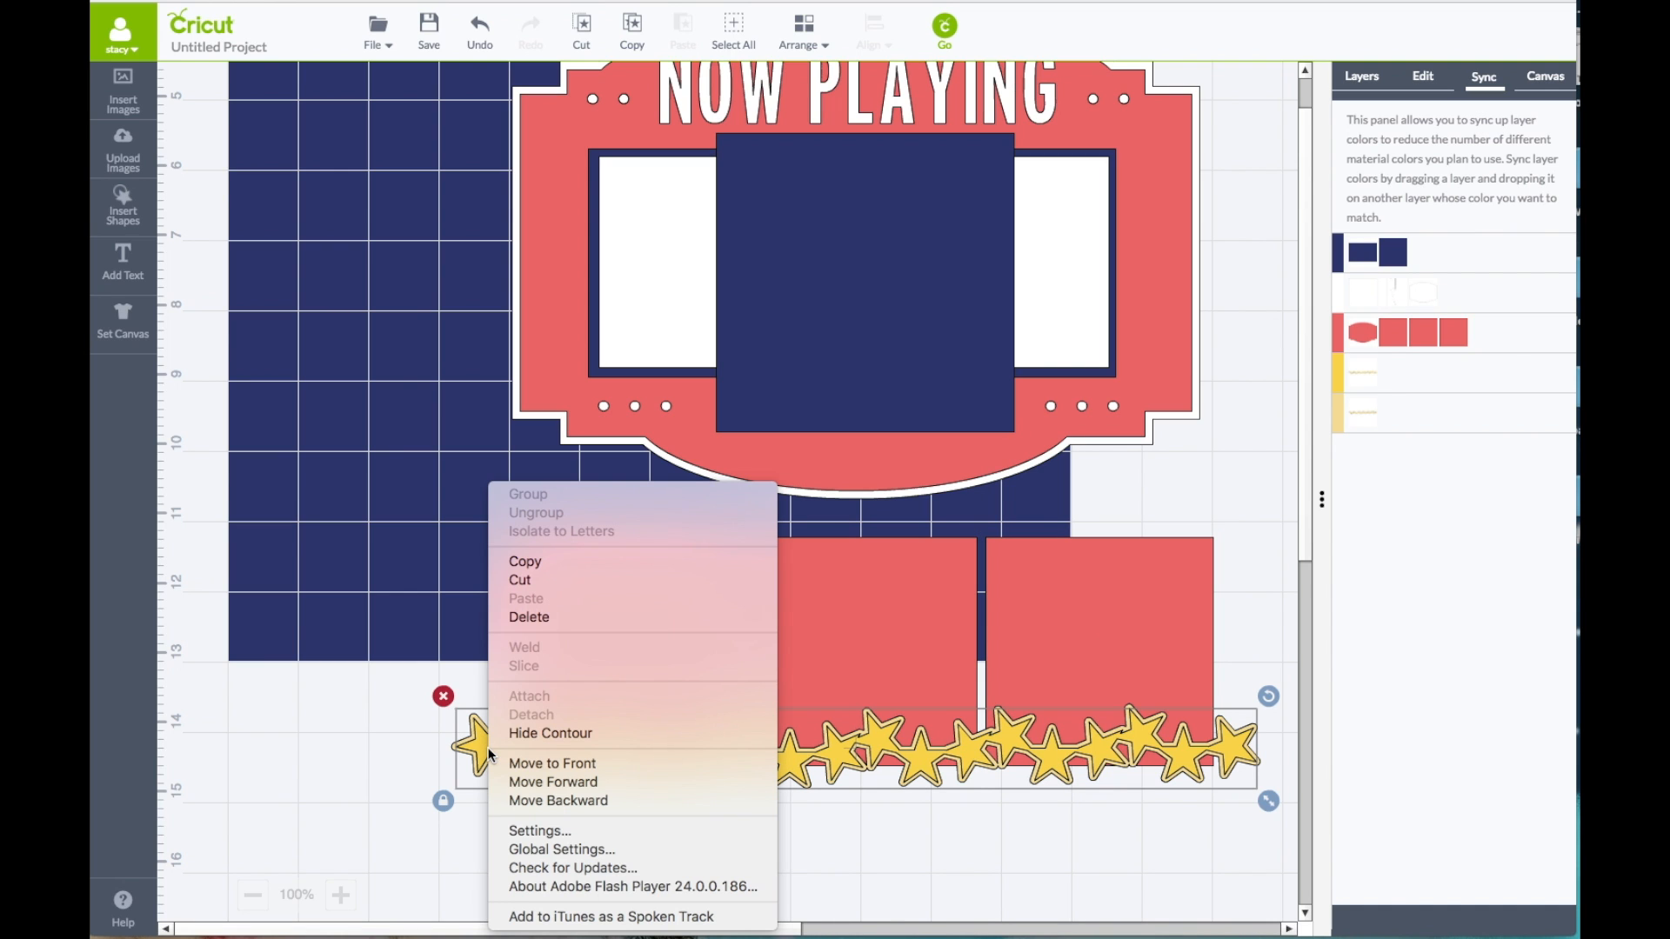
click(409, 638)
drag(492, 749, 479, 621)
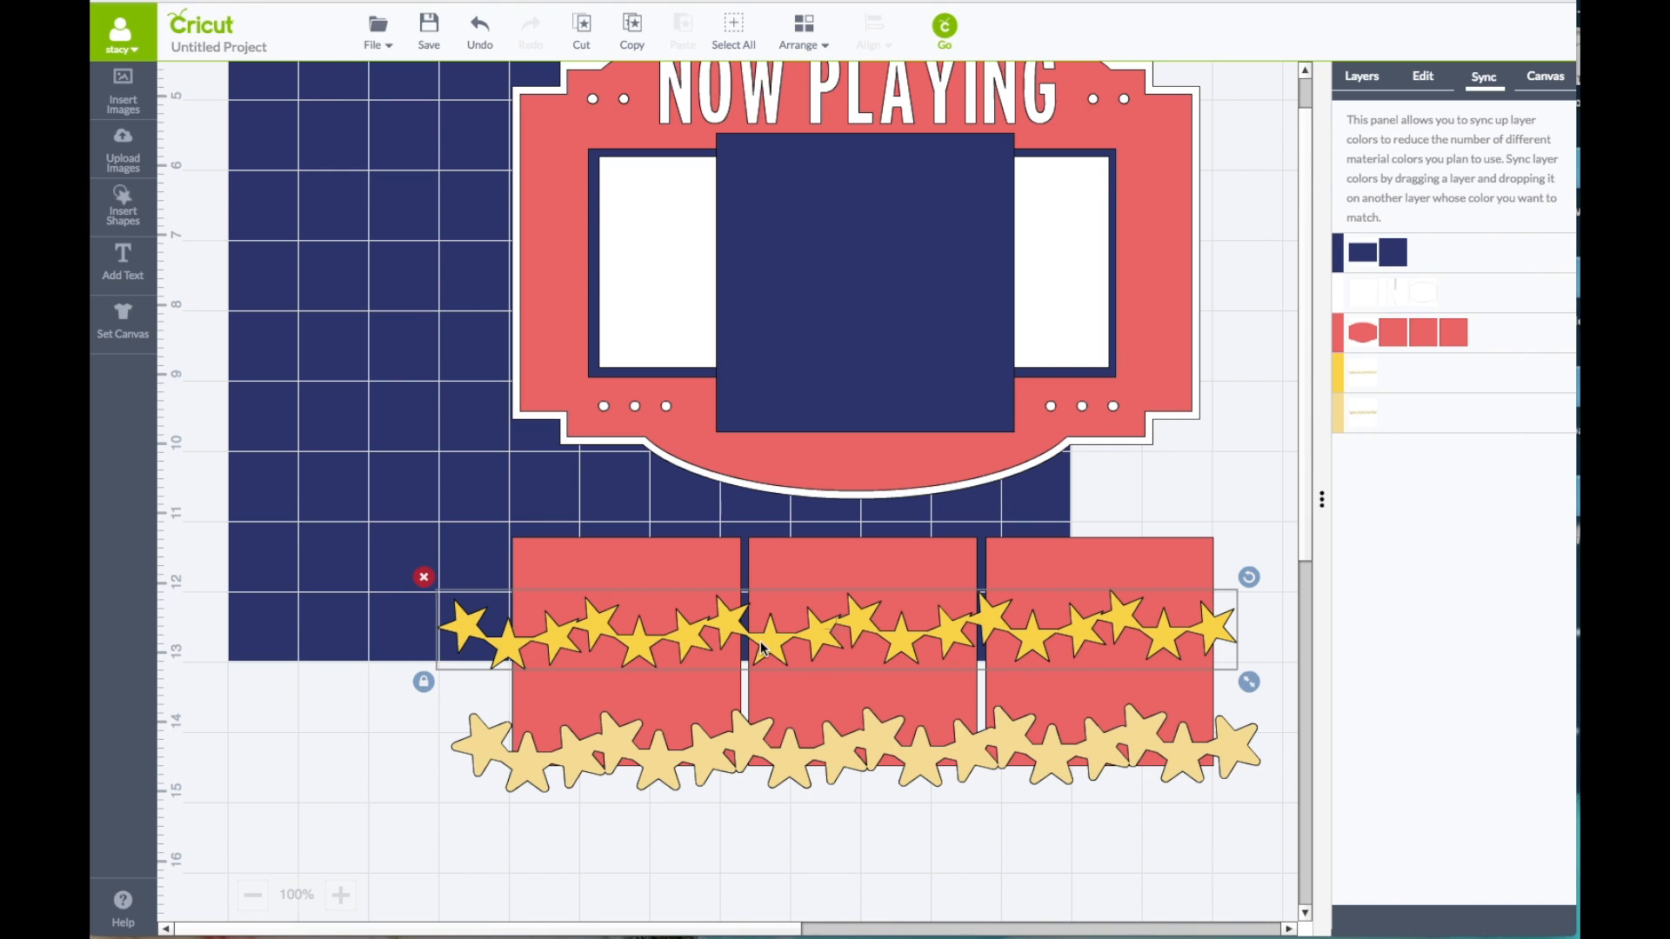
click(424, 578)
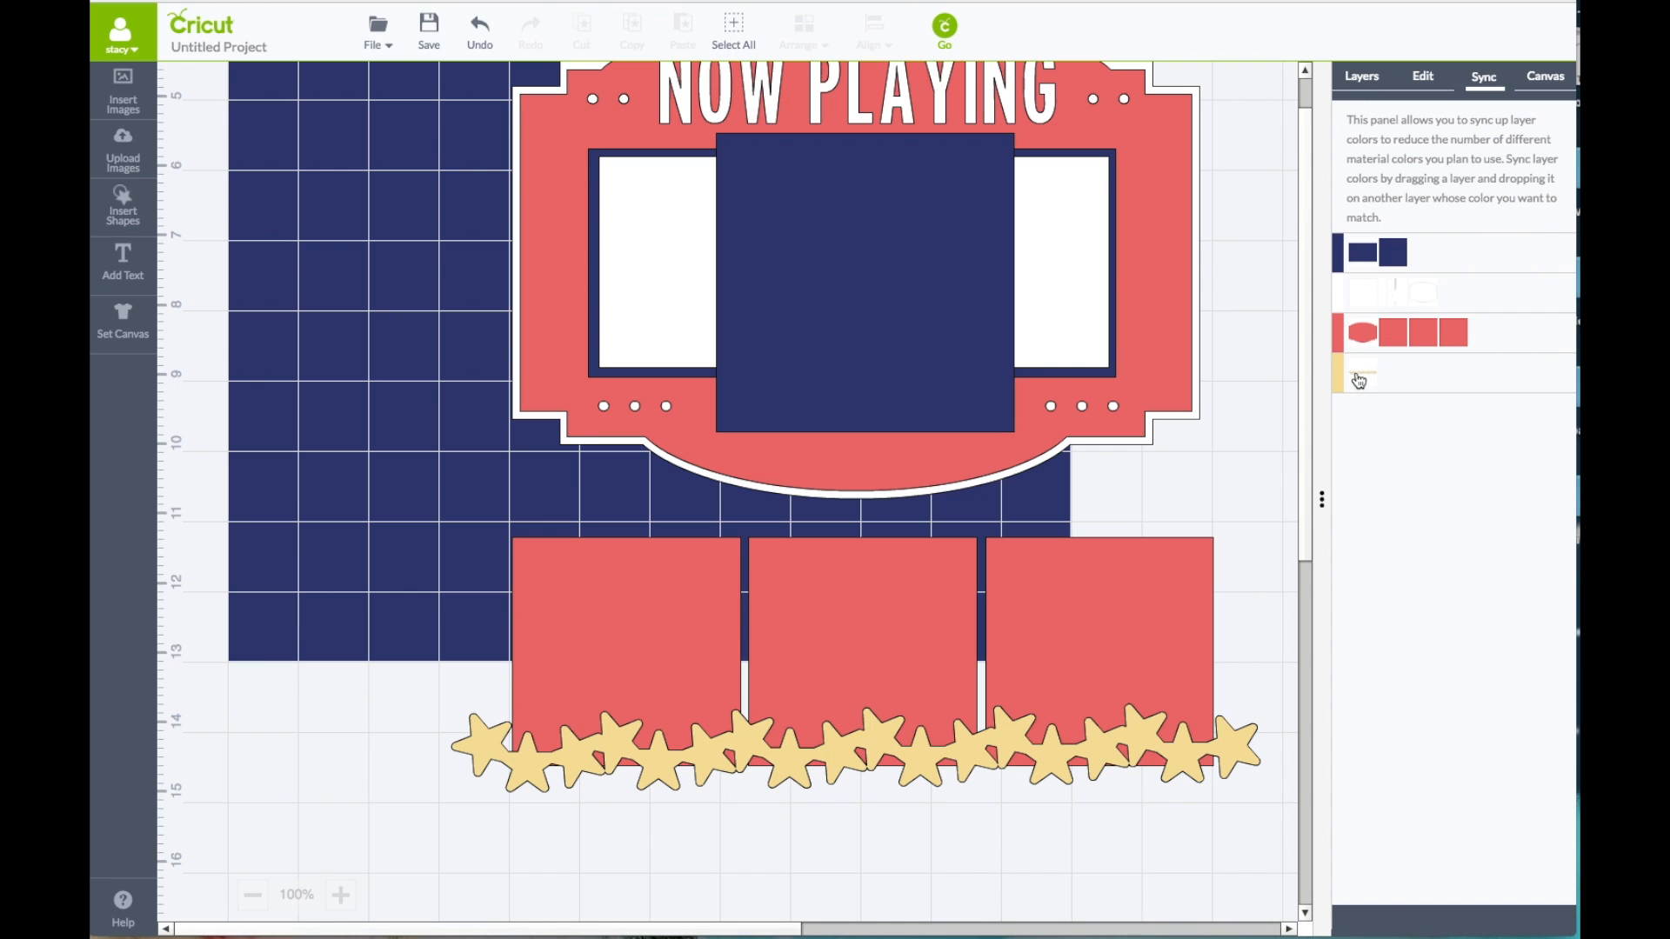
drag(1358, 380, 1370, 298)
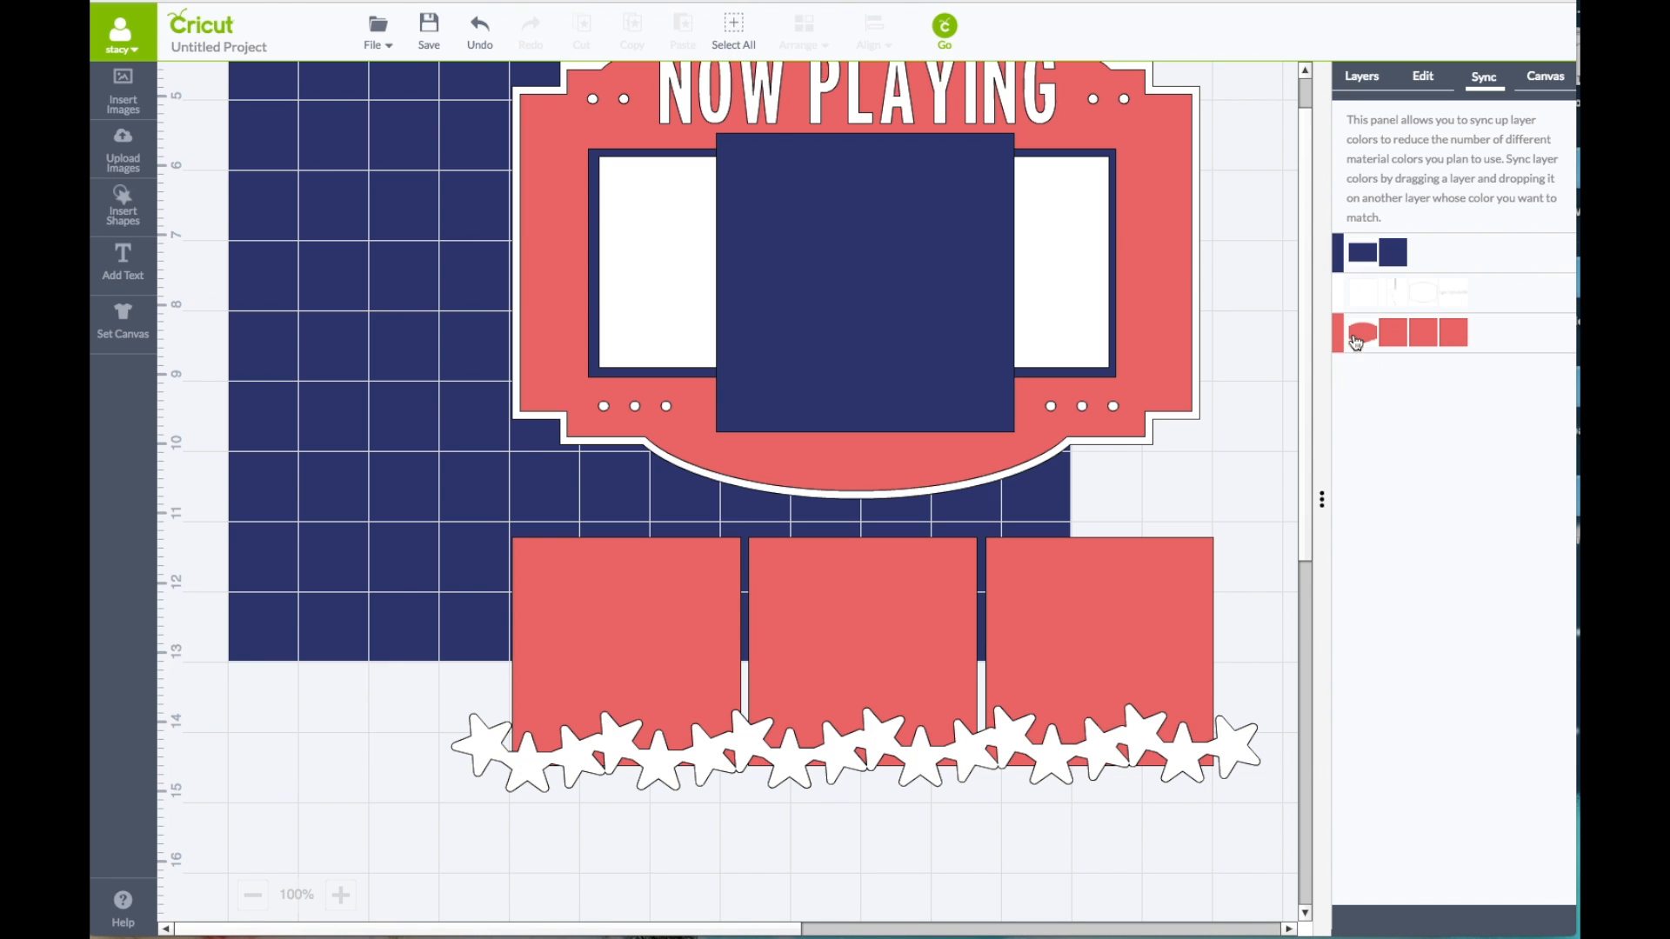
click(1350, 83)
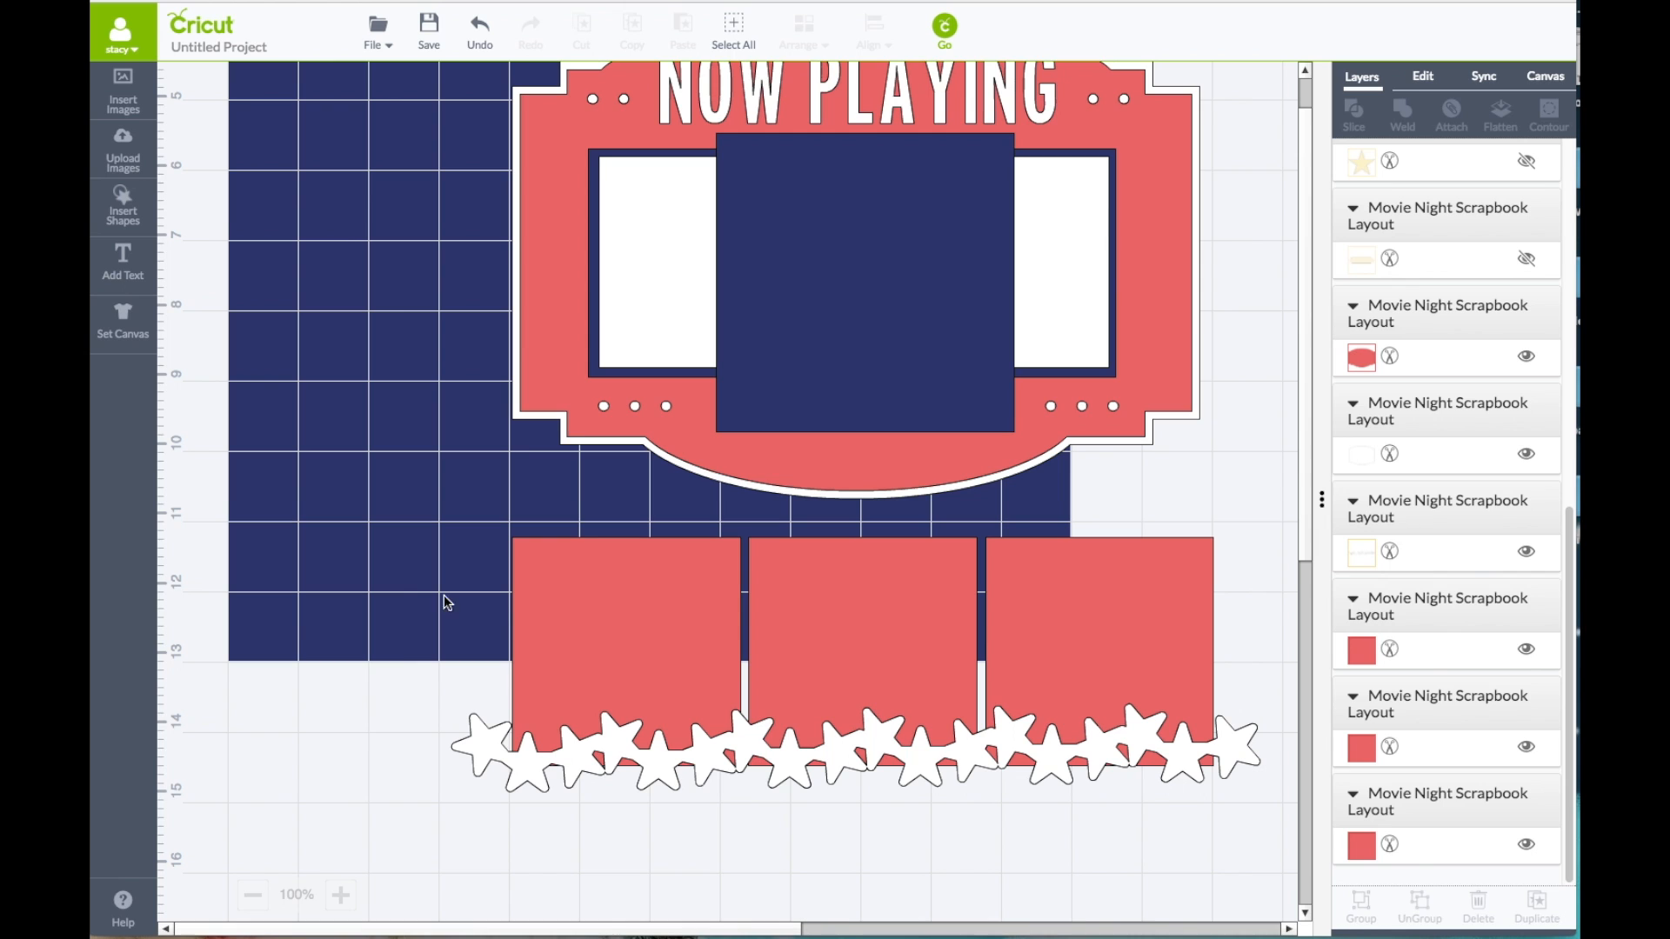
Step: Select the marquee, photo mats, three red squares and star border together and group them
click(252, 895)
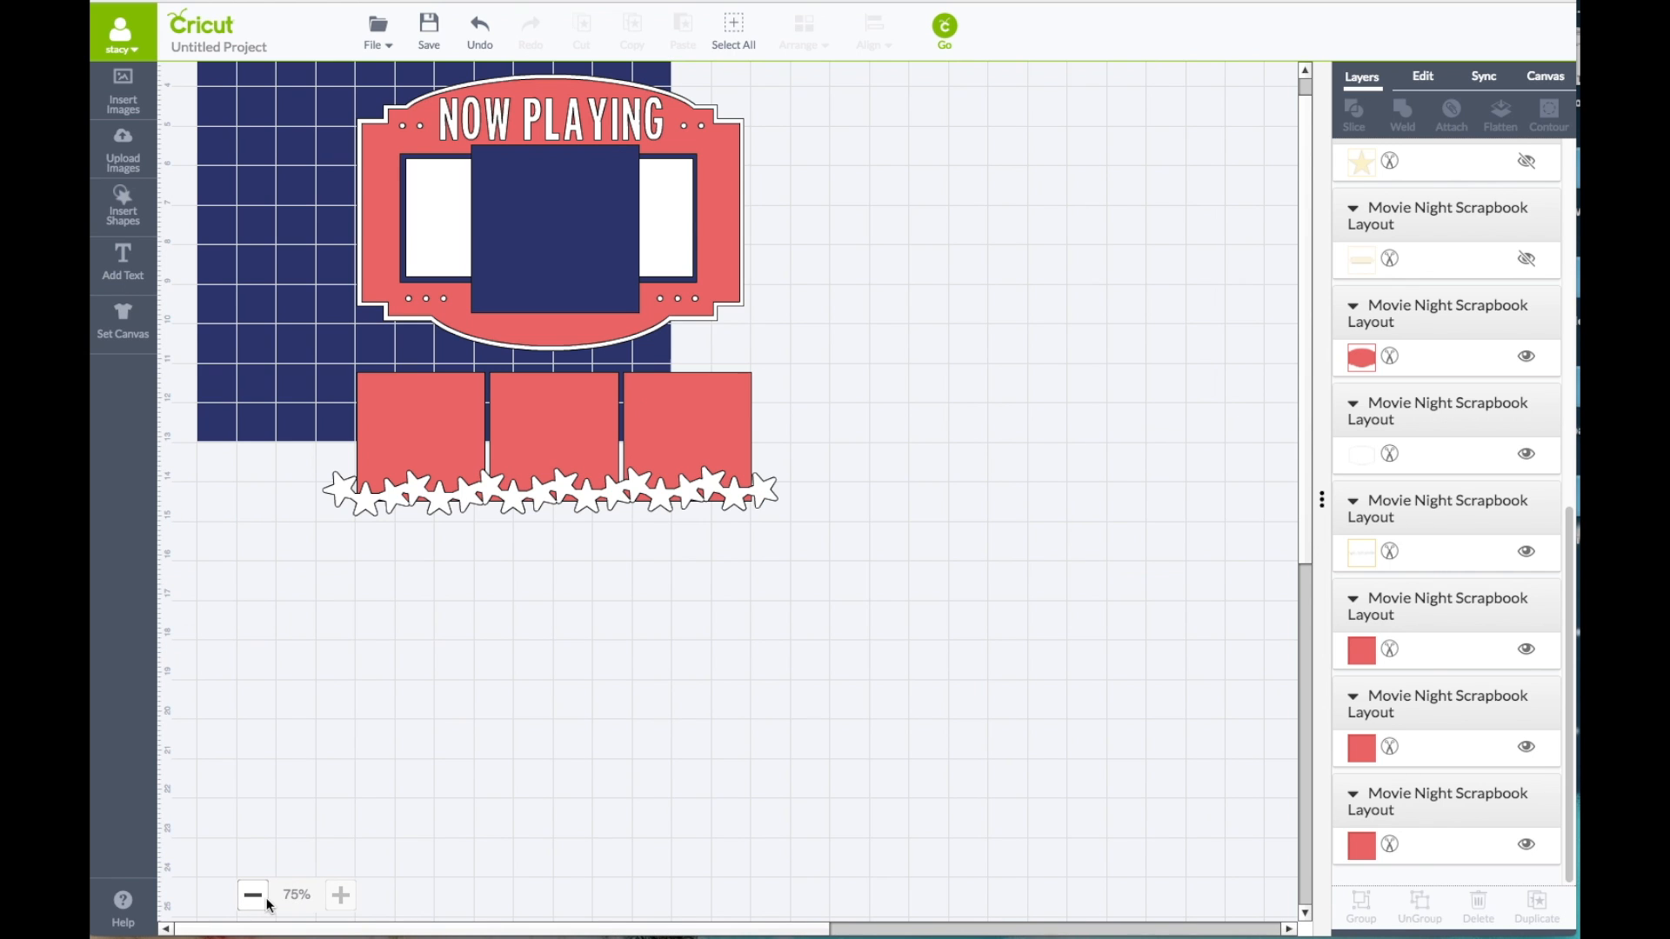
drag(320, 68, 793, 448)
right_click(737, 295)
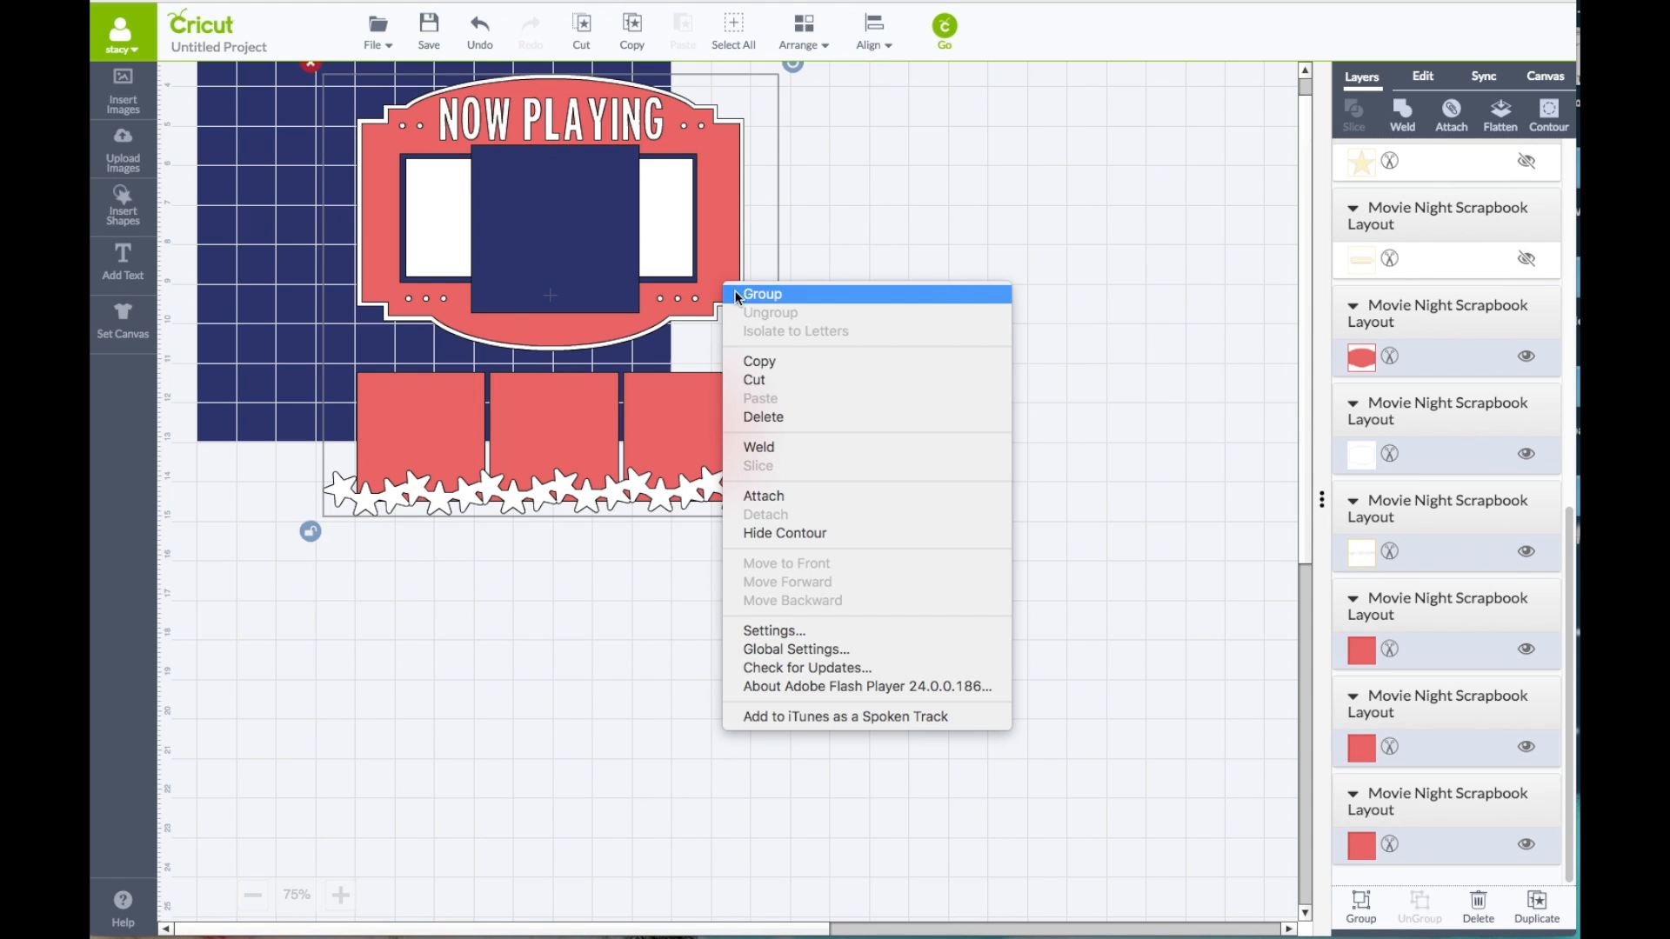
click(737, 296)
Step: Move the grouped layout up and left so it sits centred on the blue 12 in background
click(338, 895)
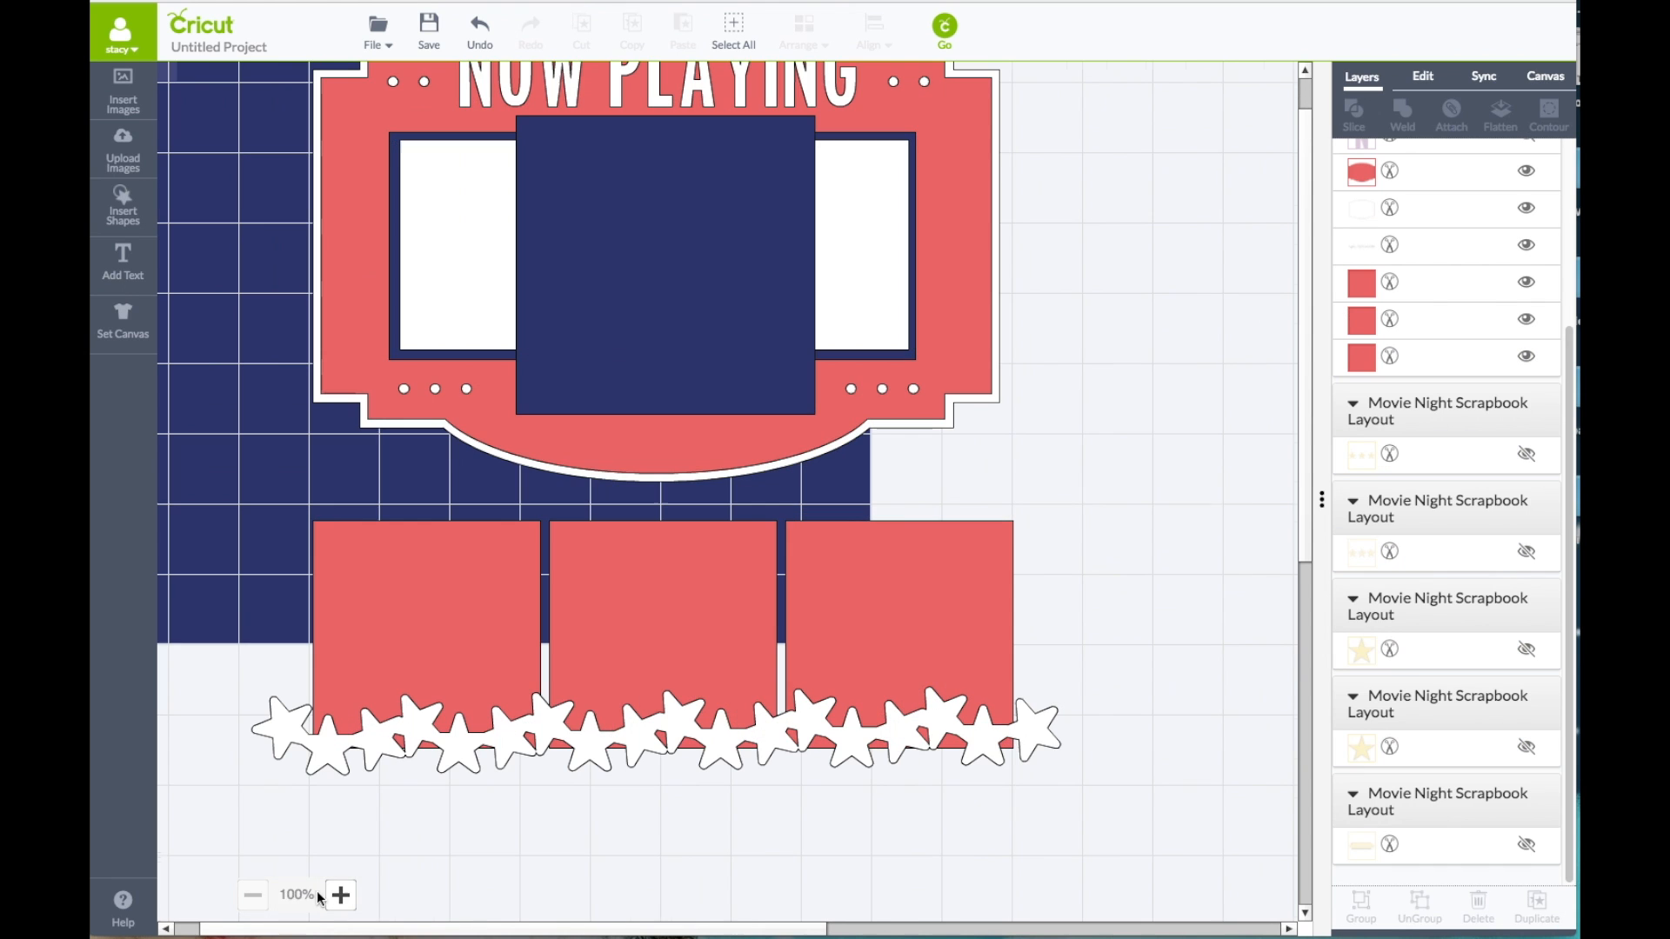
drag(325, 927, 298, 925)
drag(772, 358, 572, 220)
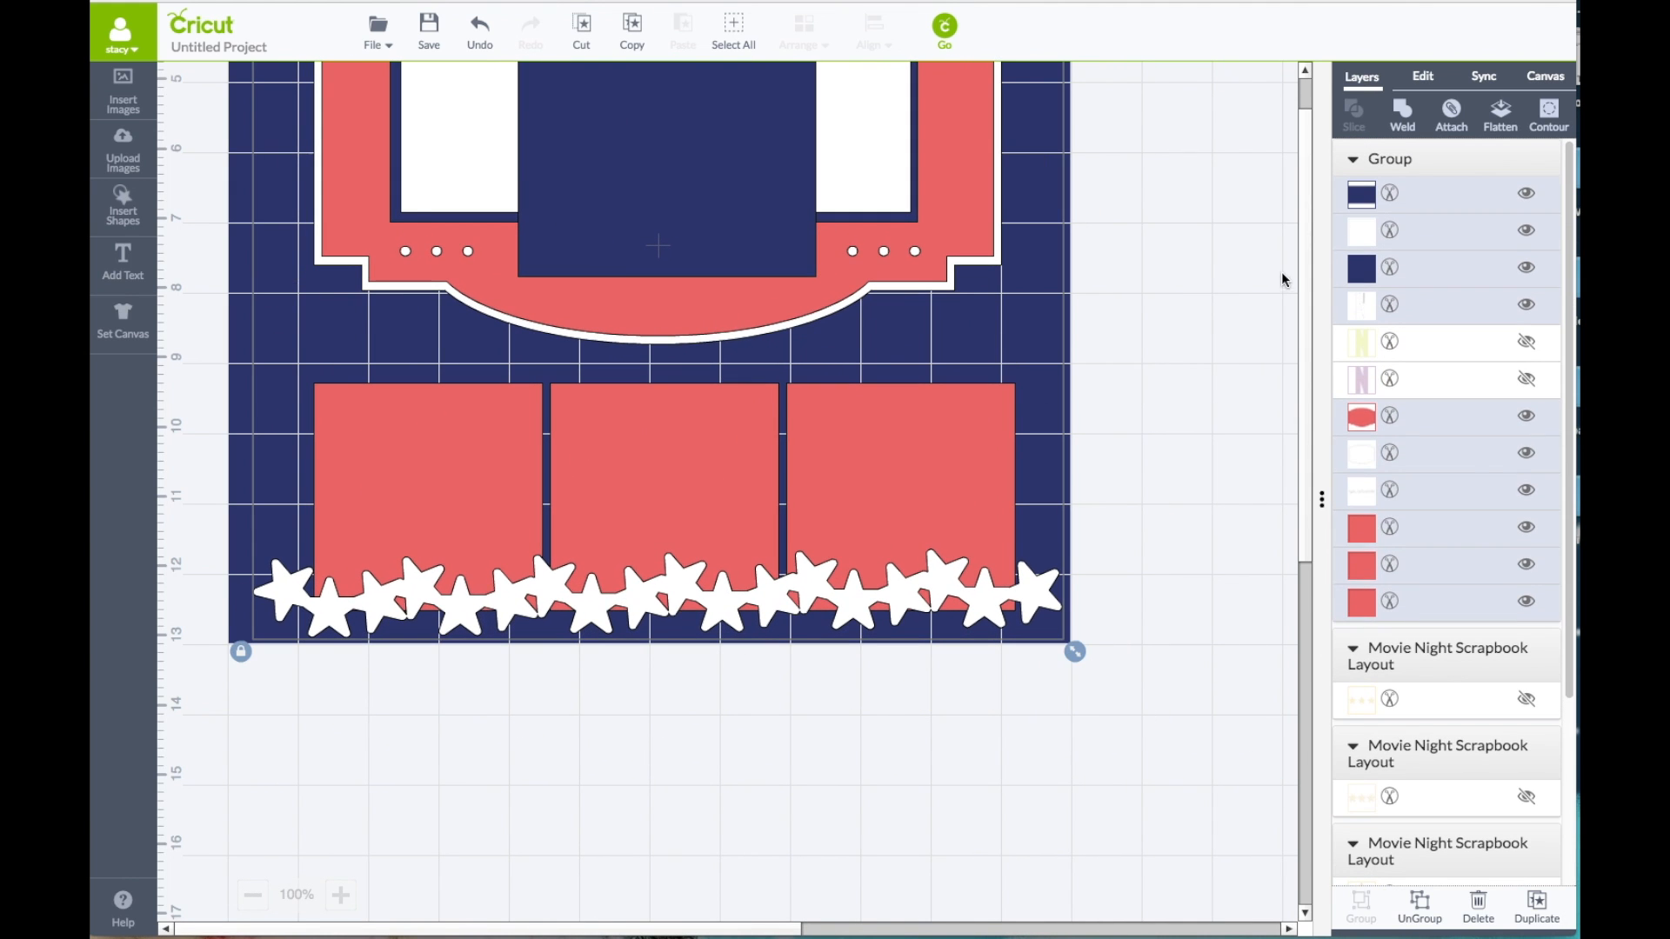
scroll(1306, 207, up, 4)
scroll(1312, 251, down, 3)
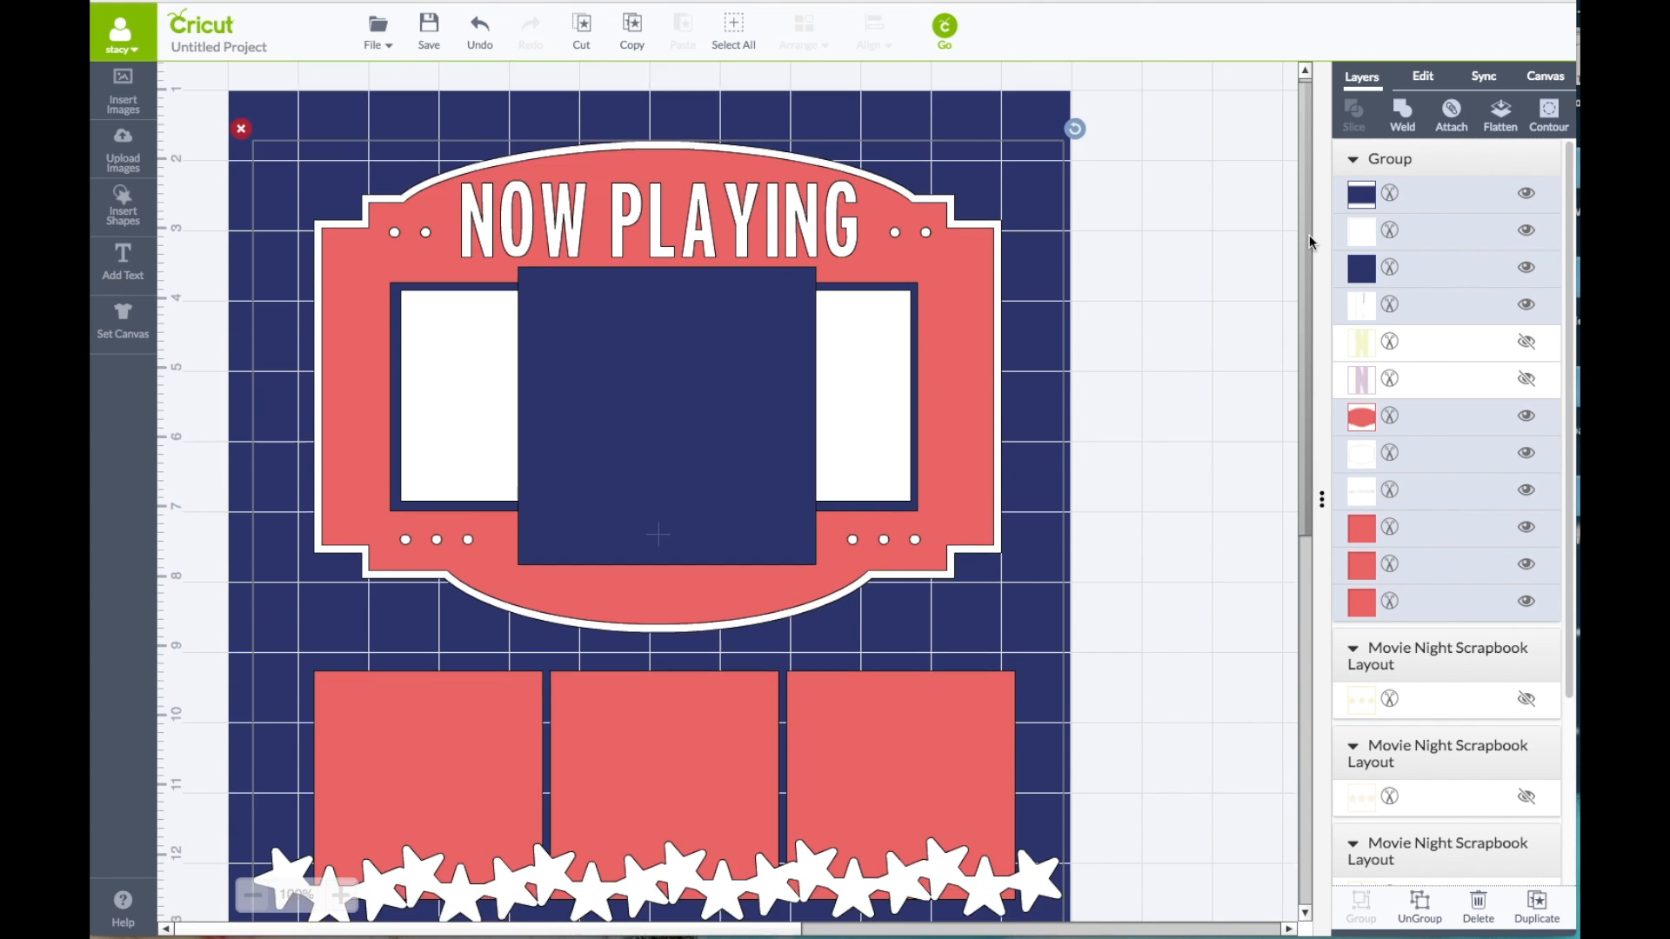
scroll(1312, 251, up, 3)
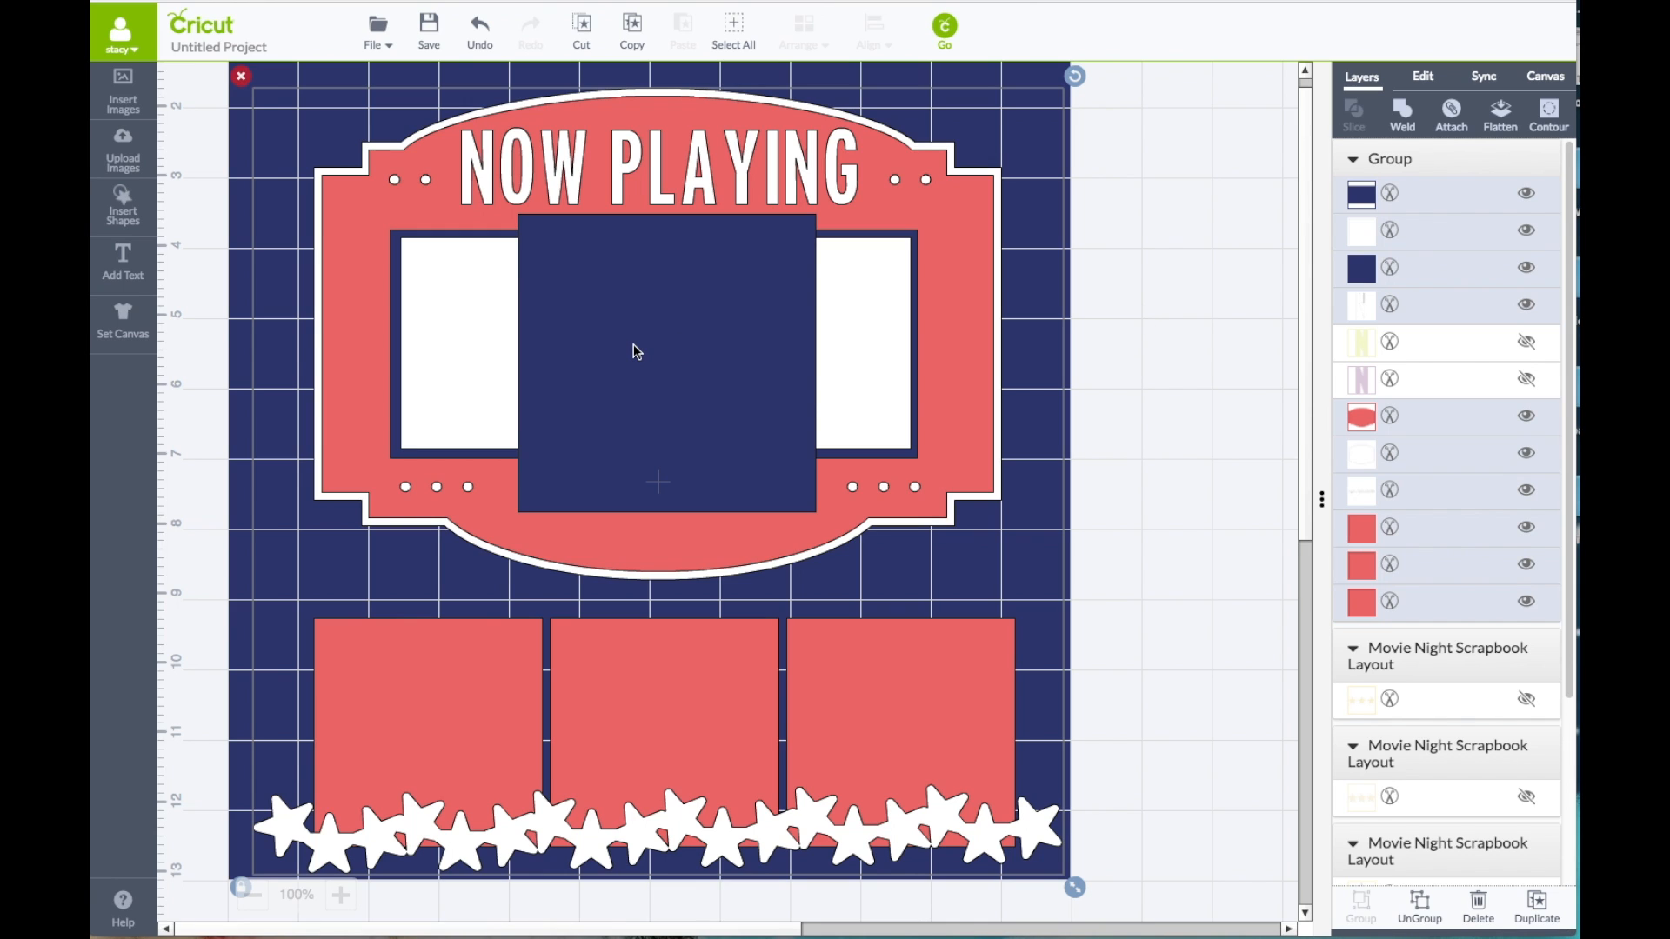
Step: Ungroup the layout and delete the large blue square covering the centre of the marquee
right_click(599, 298)
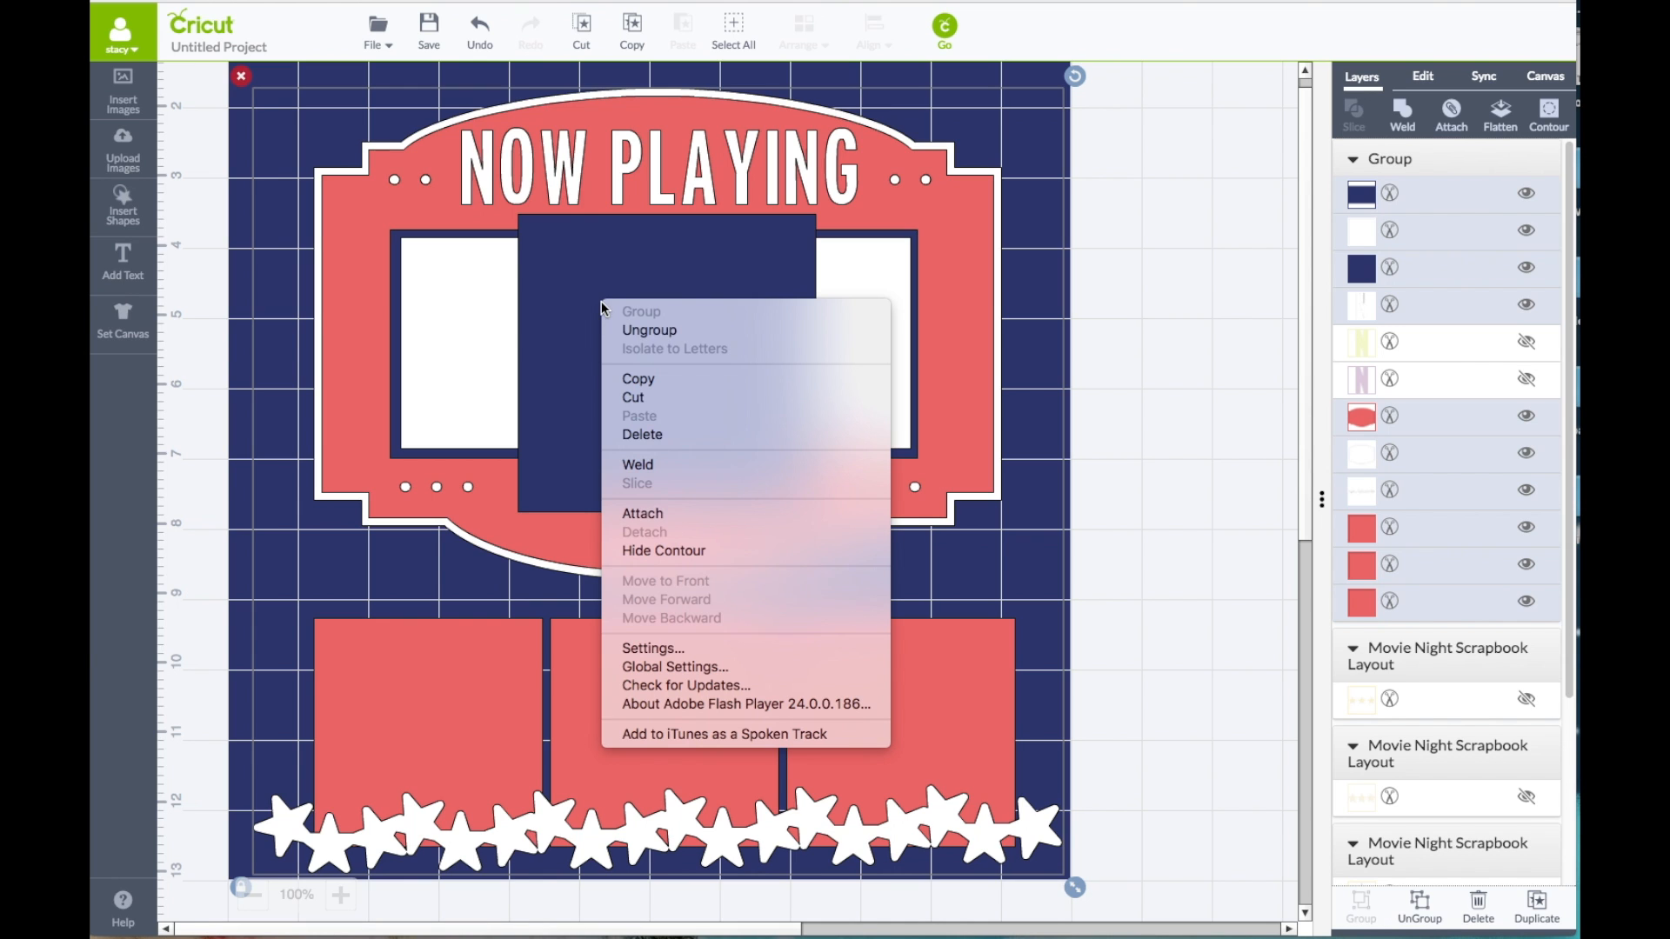
click(627, 331)
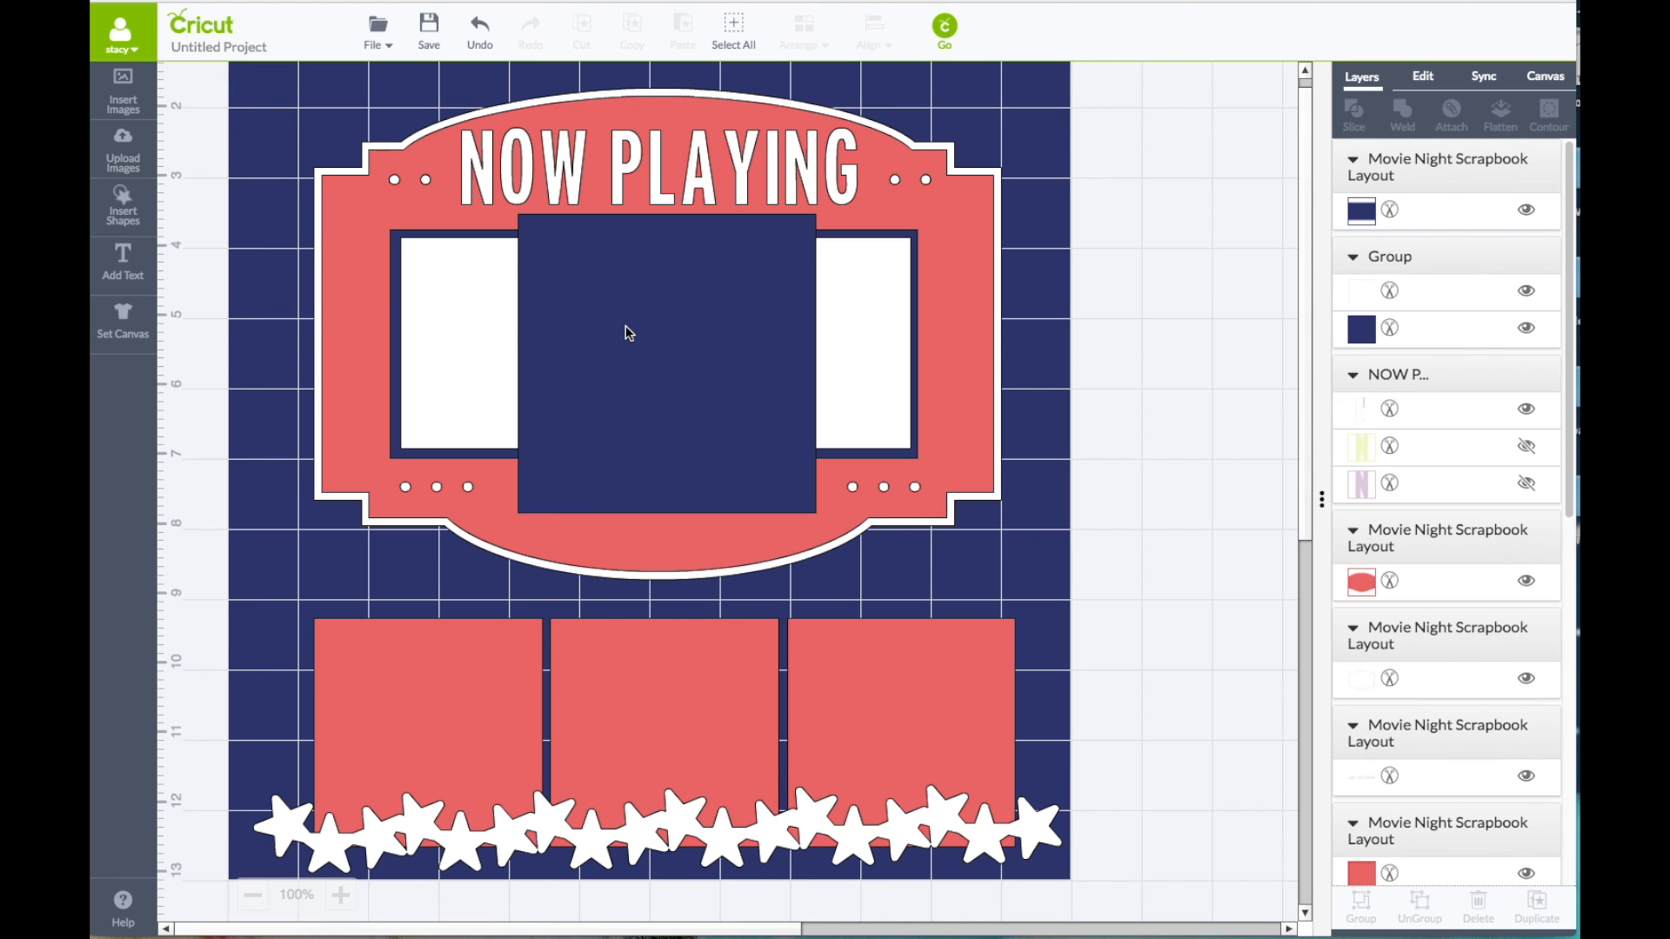
drag(691, 349, 1021, 370)
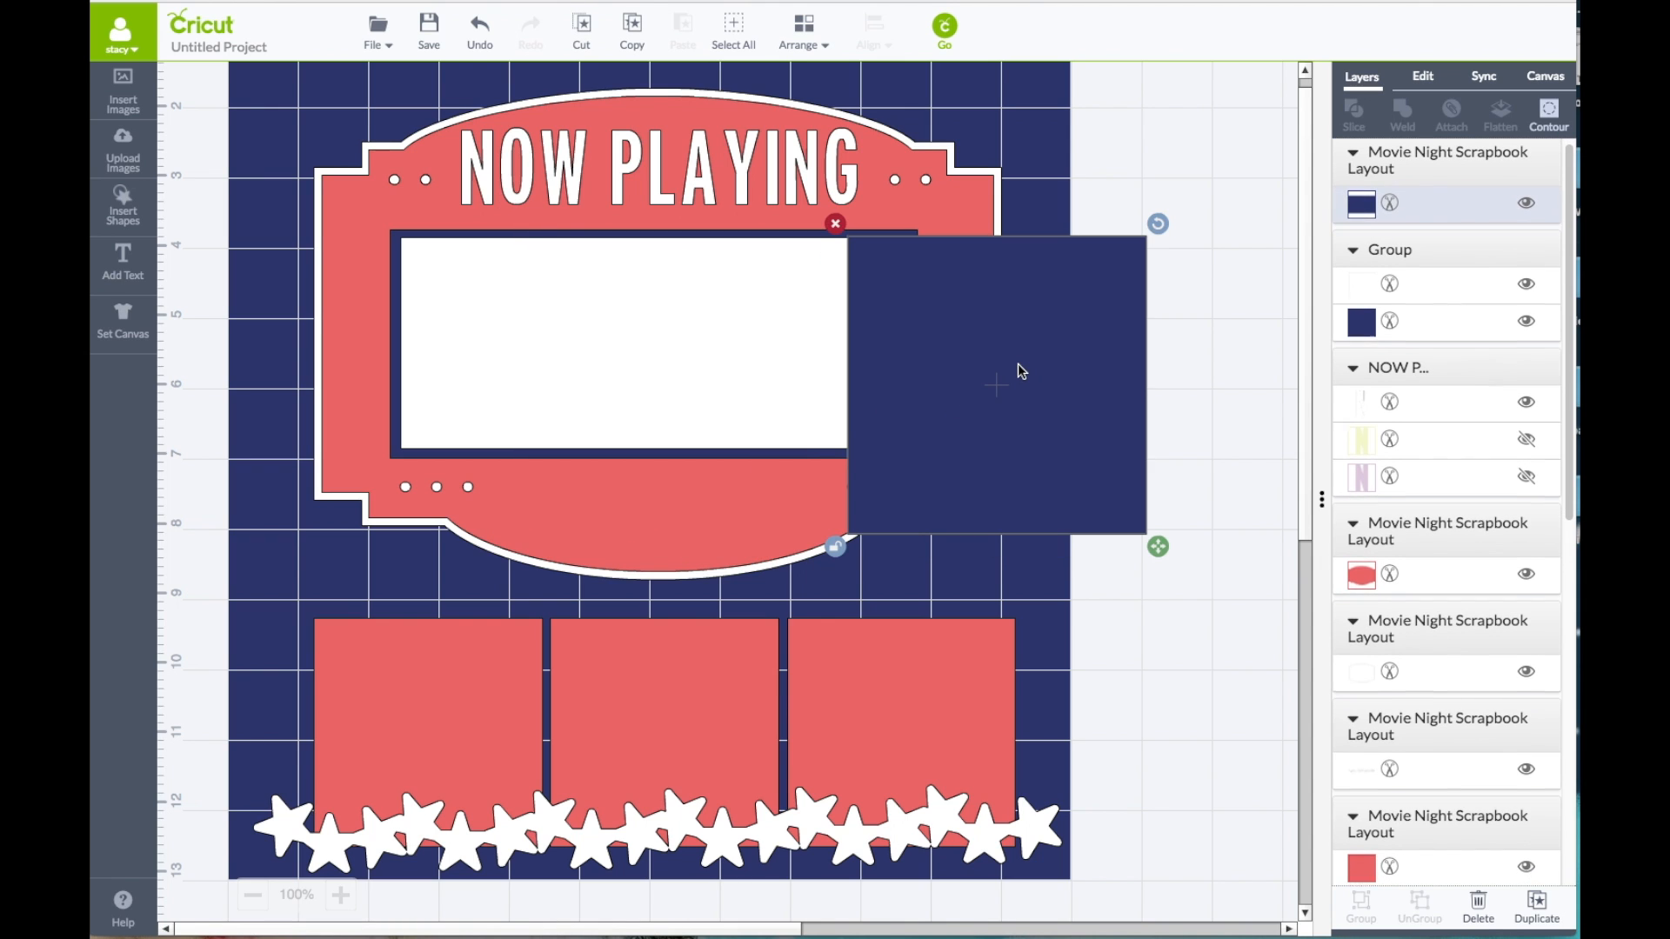
click(835, 224)
Step: Ungroup the photo mat inside the marquee and delete both its blue and white rectangles
drag(802, 400, 813, 479)
right_click(797, 428)
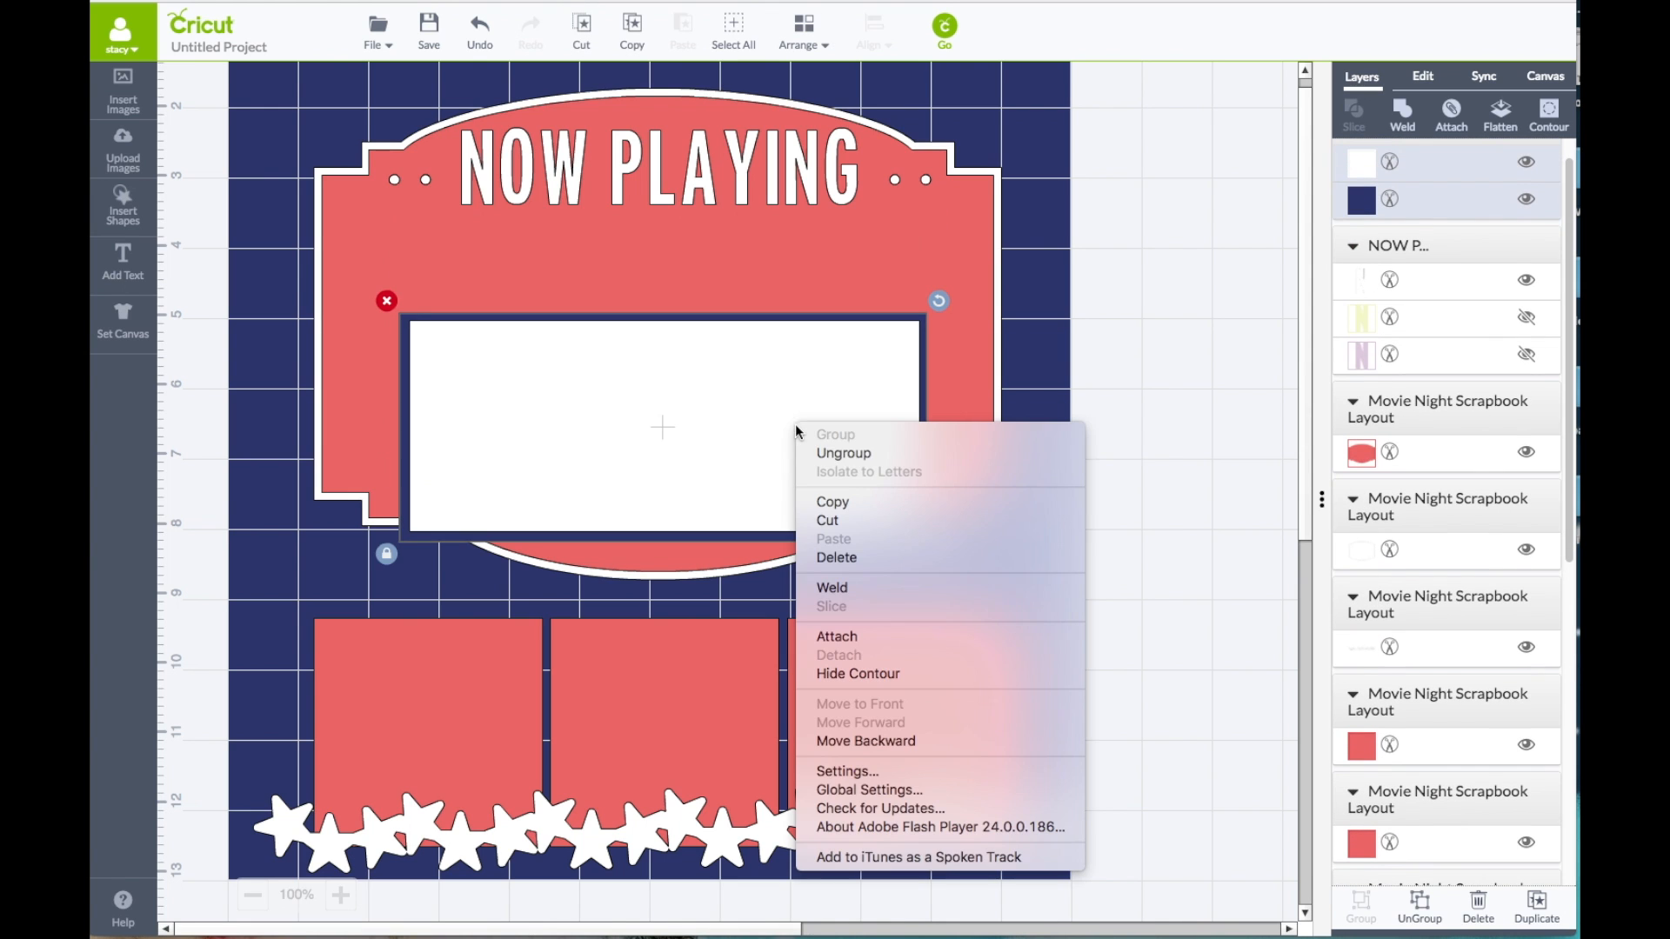
click(831, 454)
drag(817, 403, 807, 461)
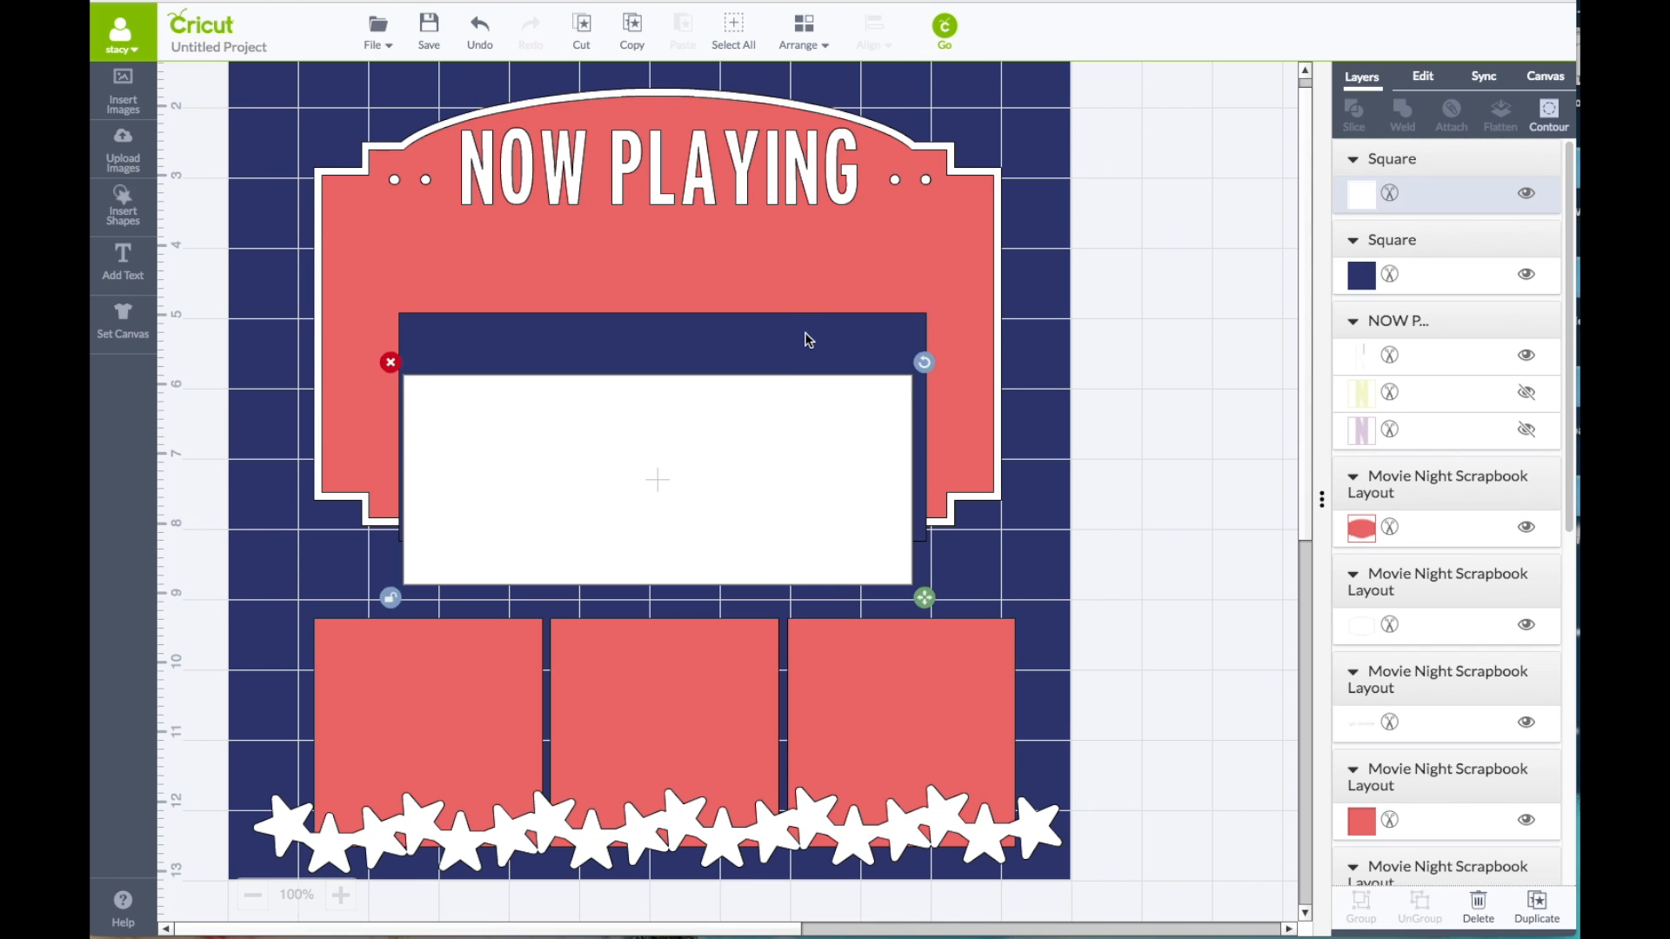
click(801, 339)
click(1424, 77)
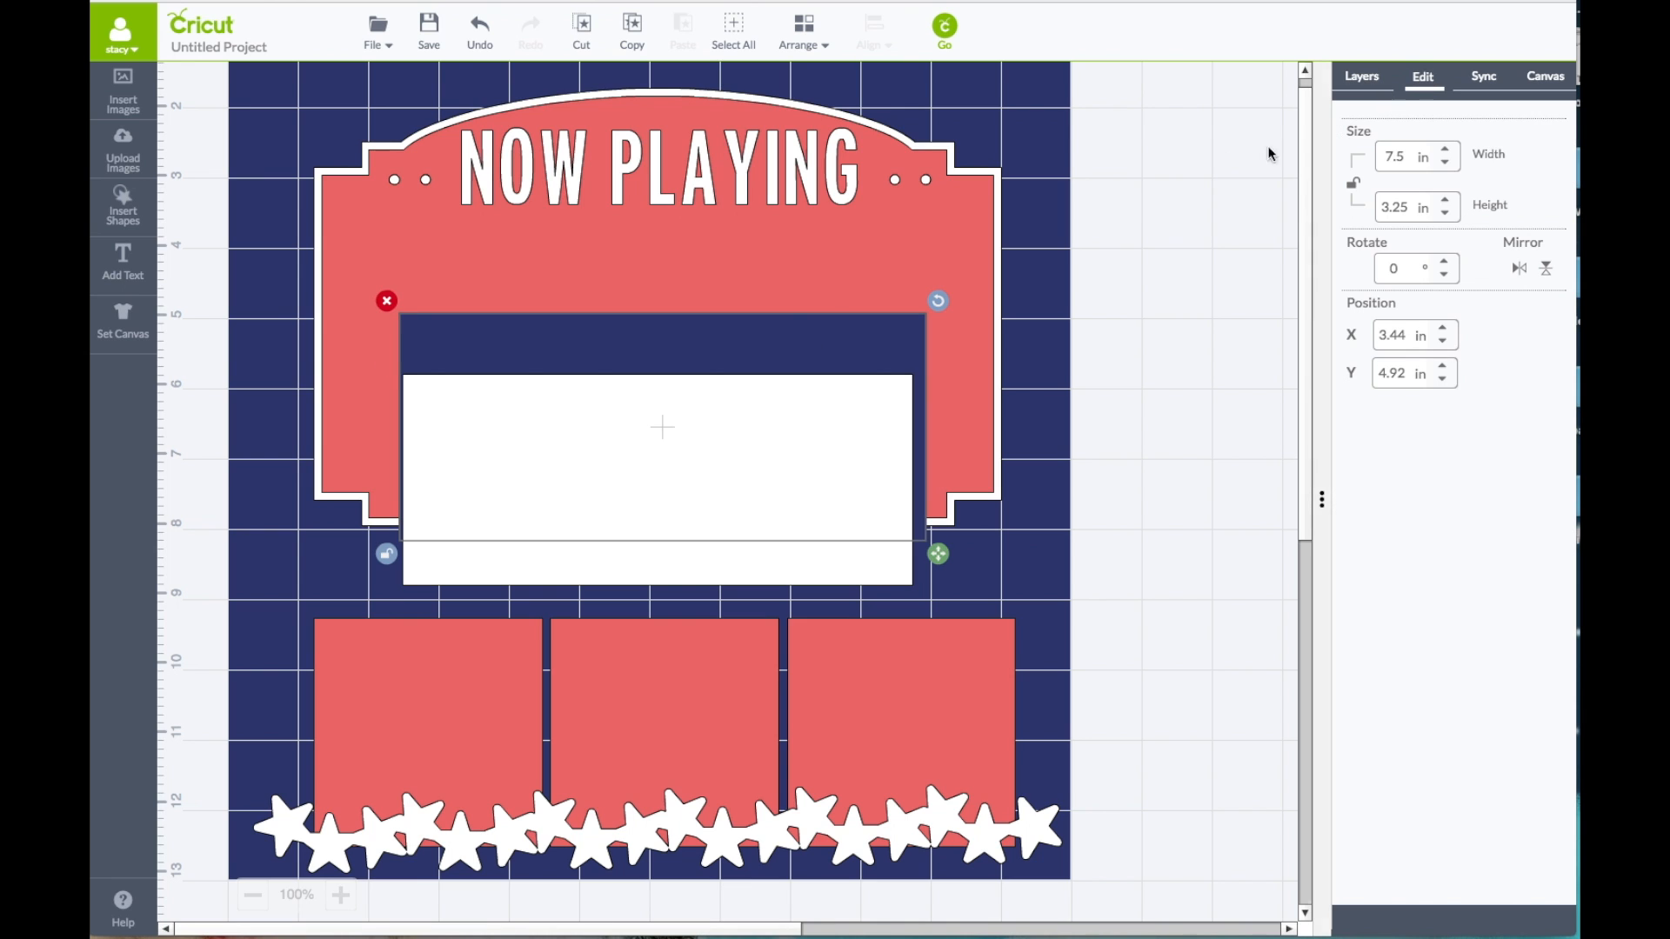
click(387, 301)
click(686, 490)
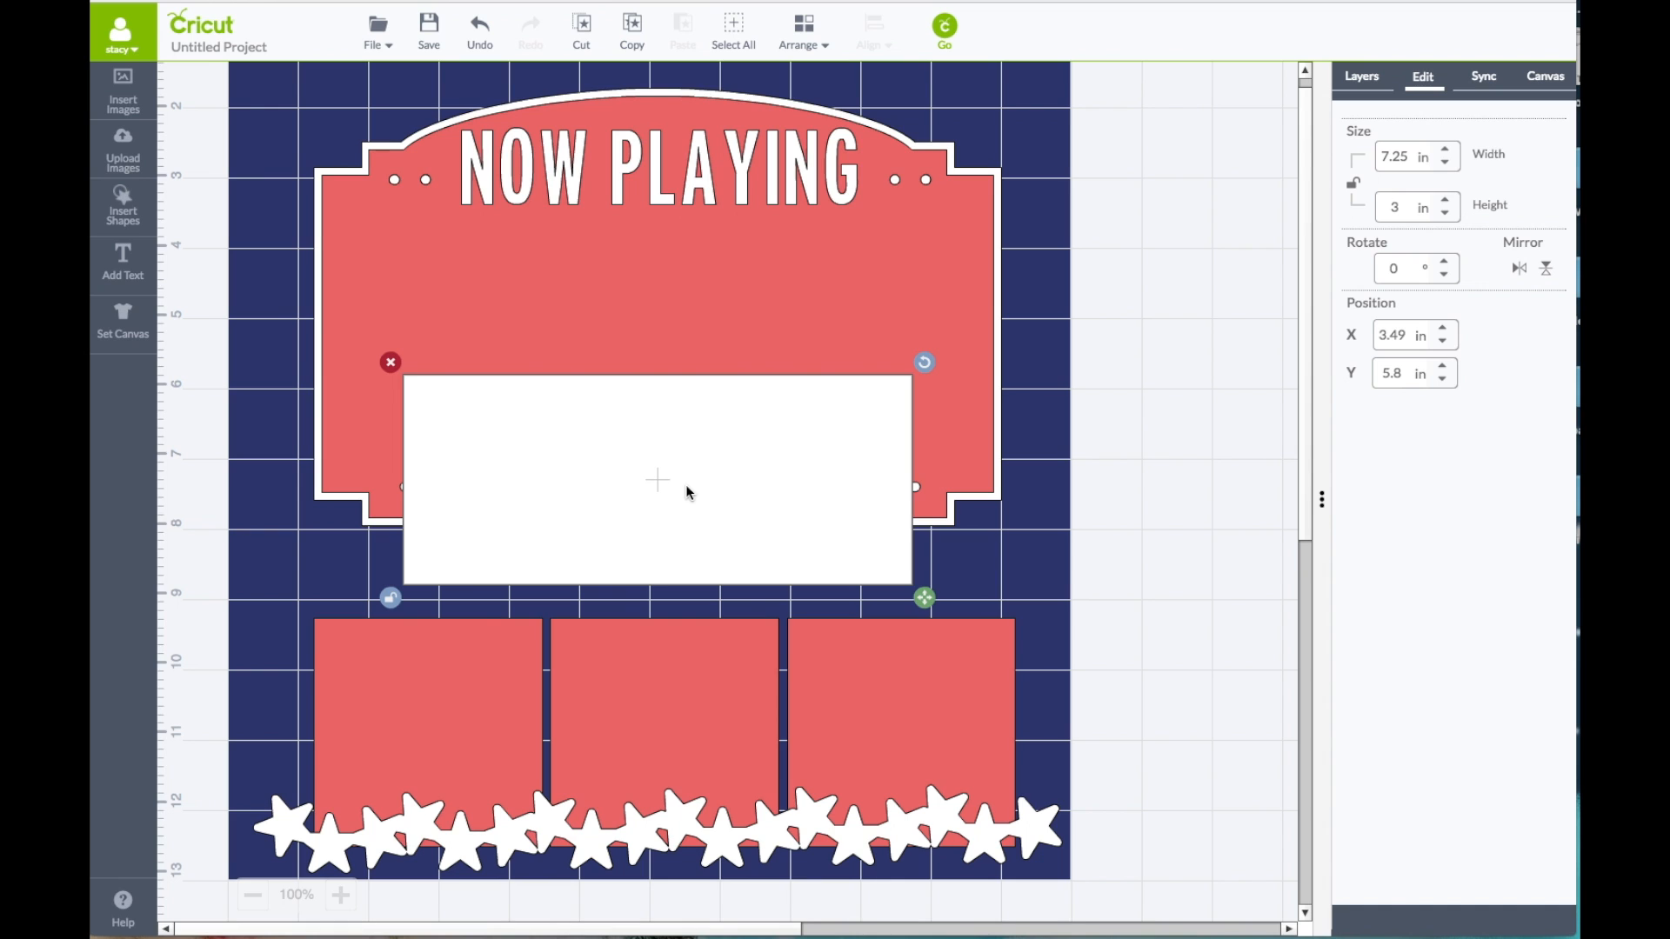
click(391, 362)
Step: Delete the three red 3.25 in squares below the marquee
click(419, 699)
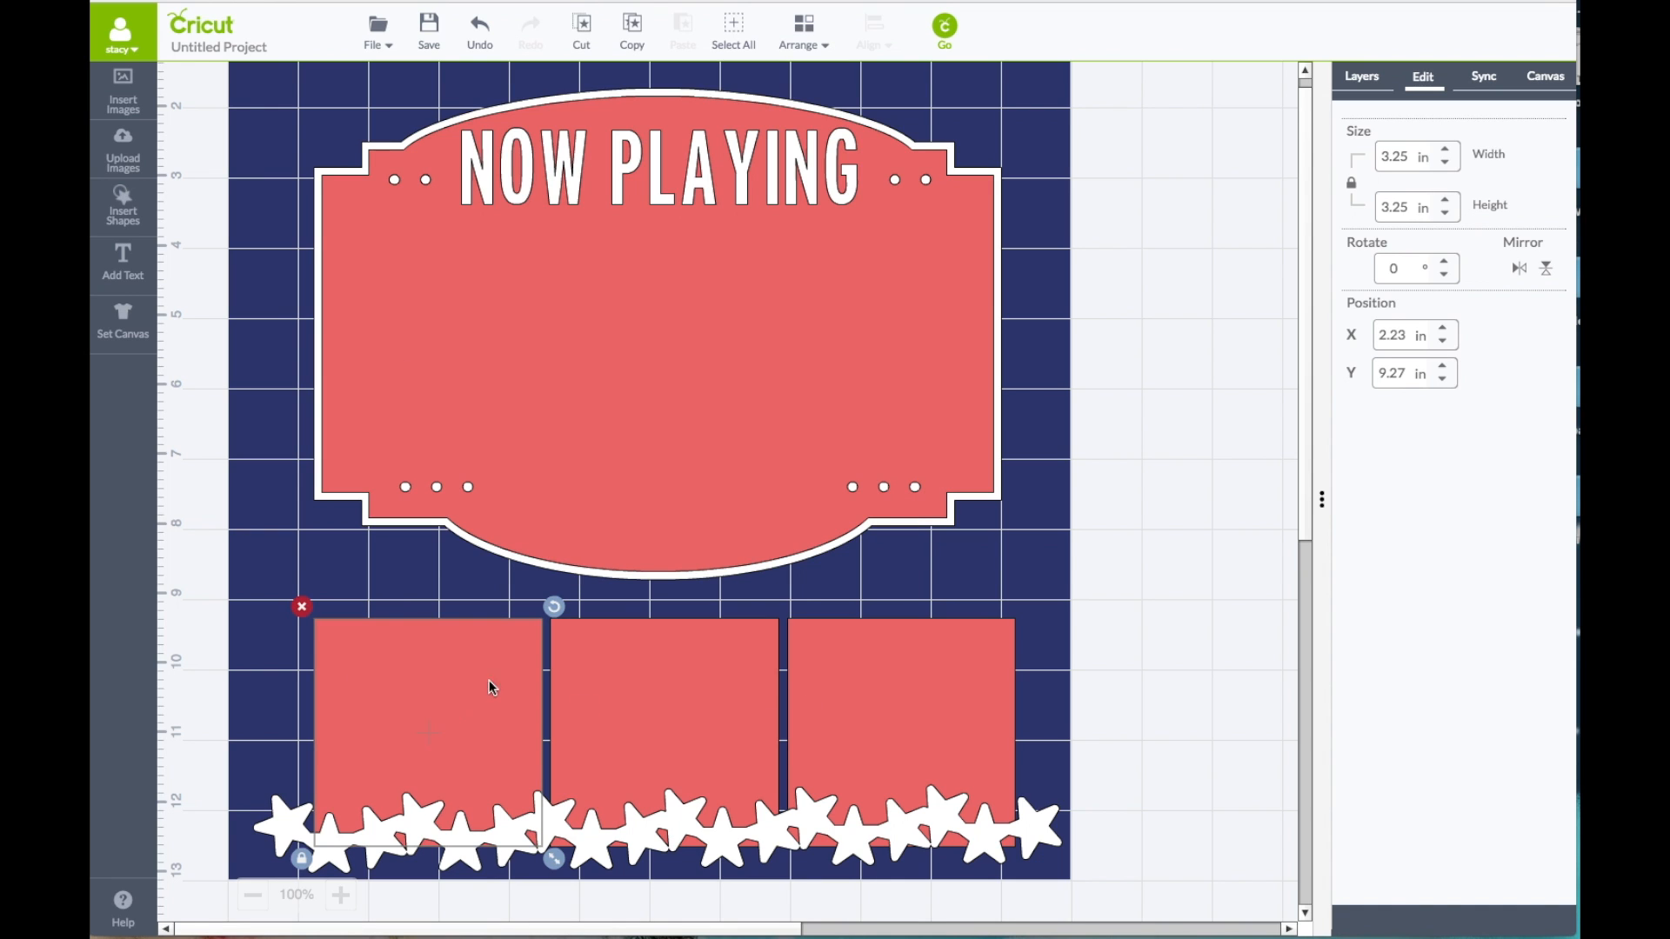
click(301, 606)
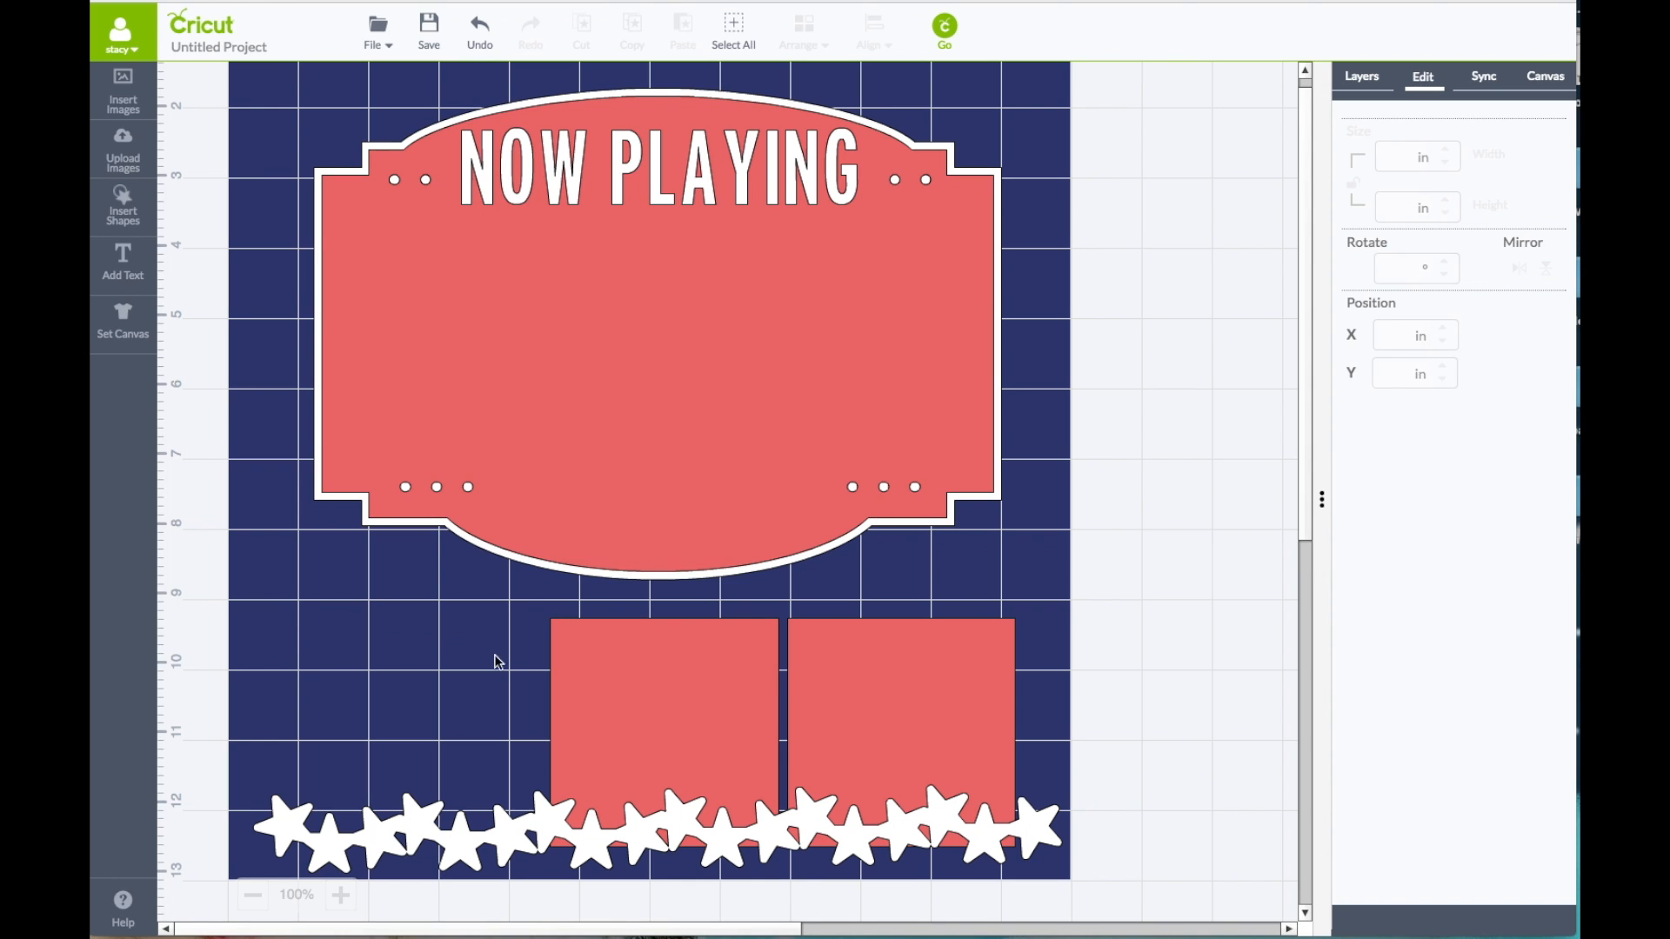
click(586, 661)
click(540, 605)
click(841, 697)
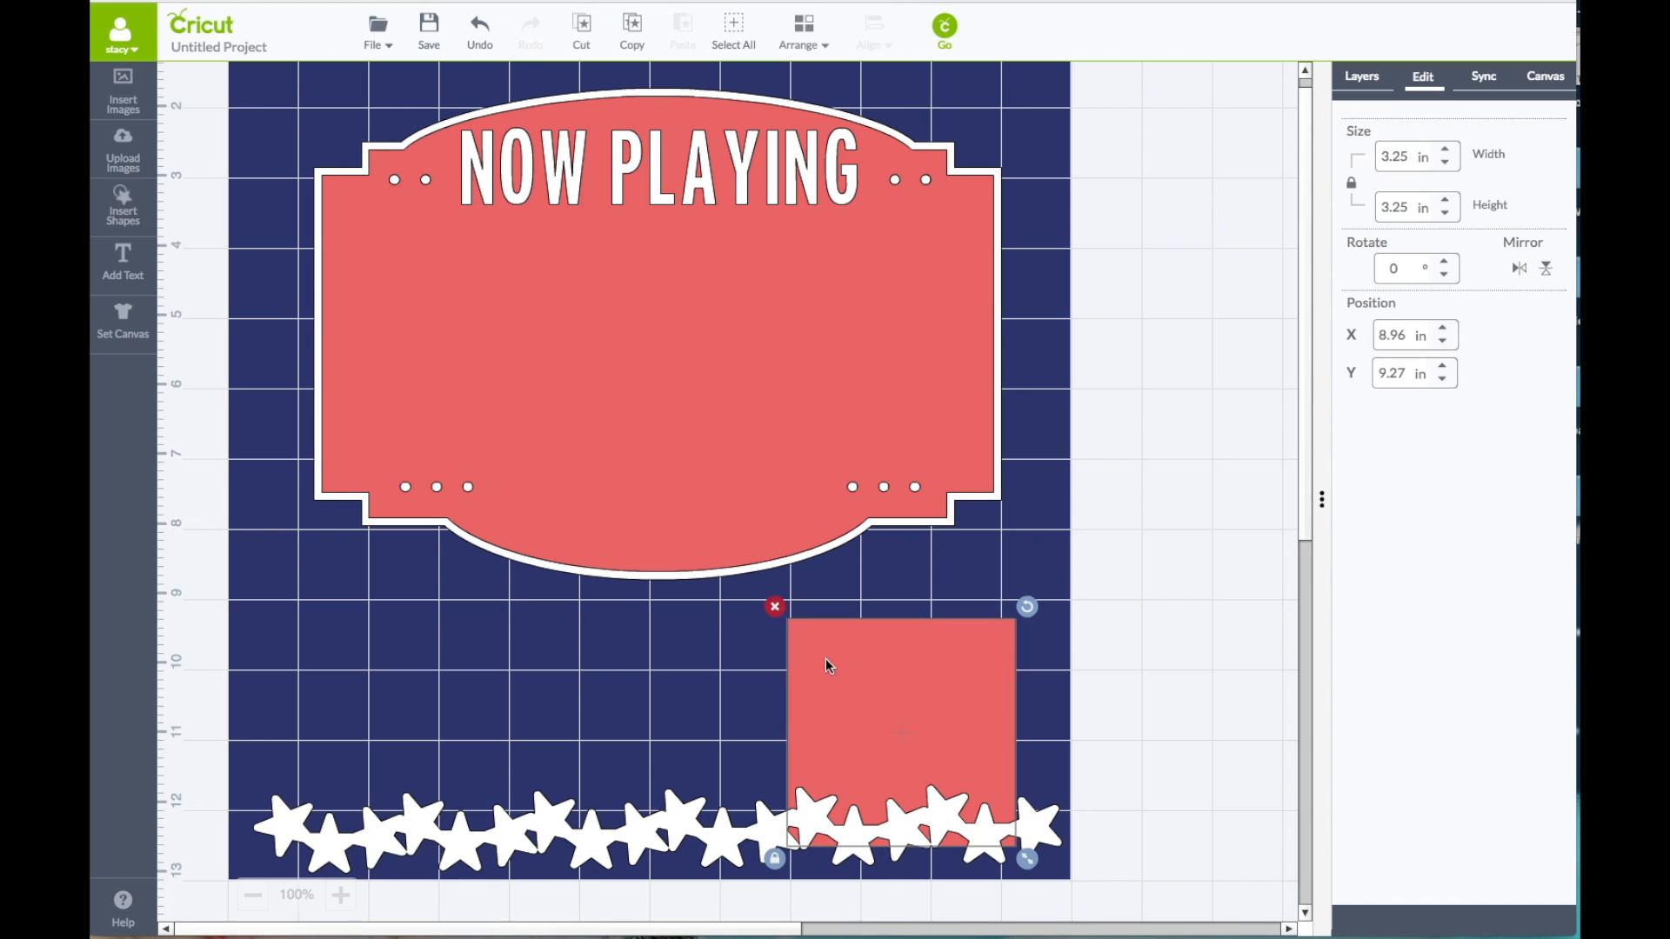
click(780, 614)
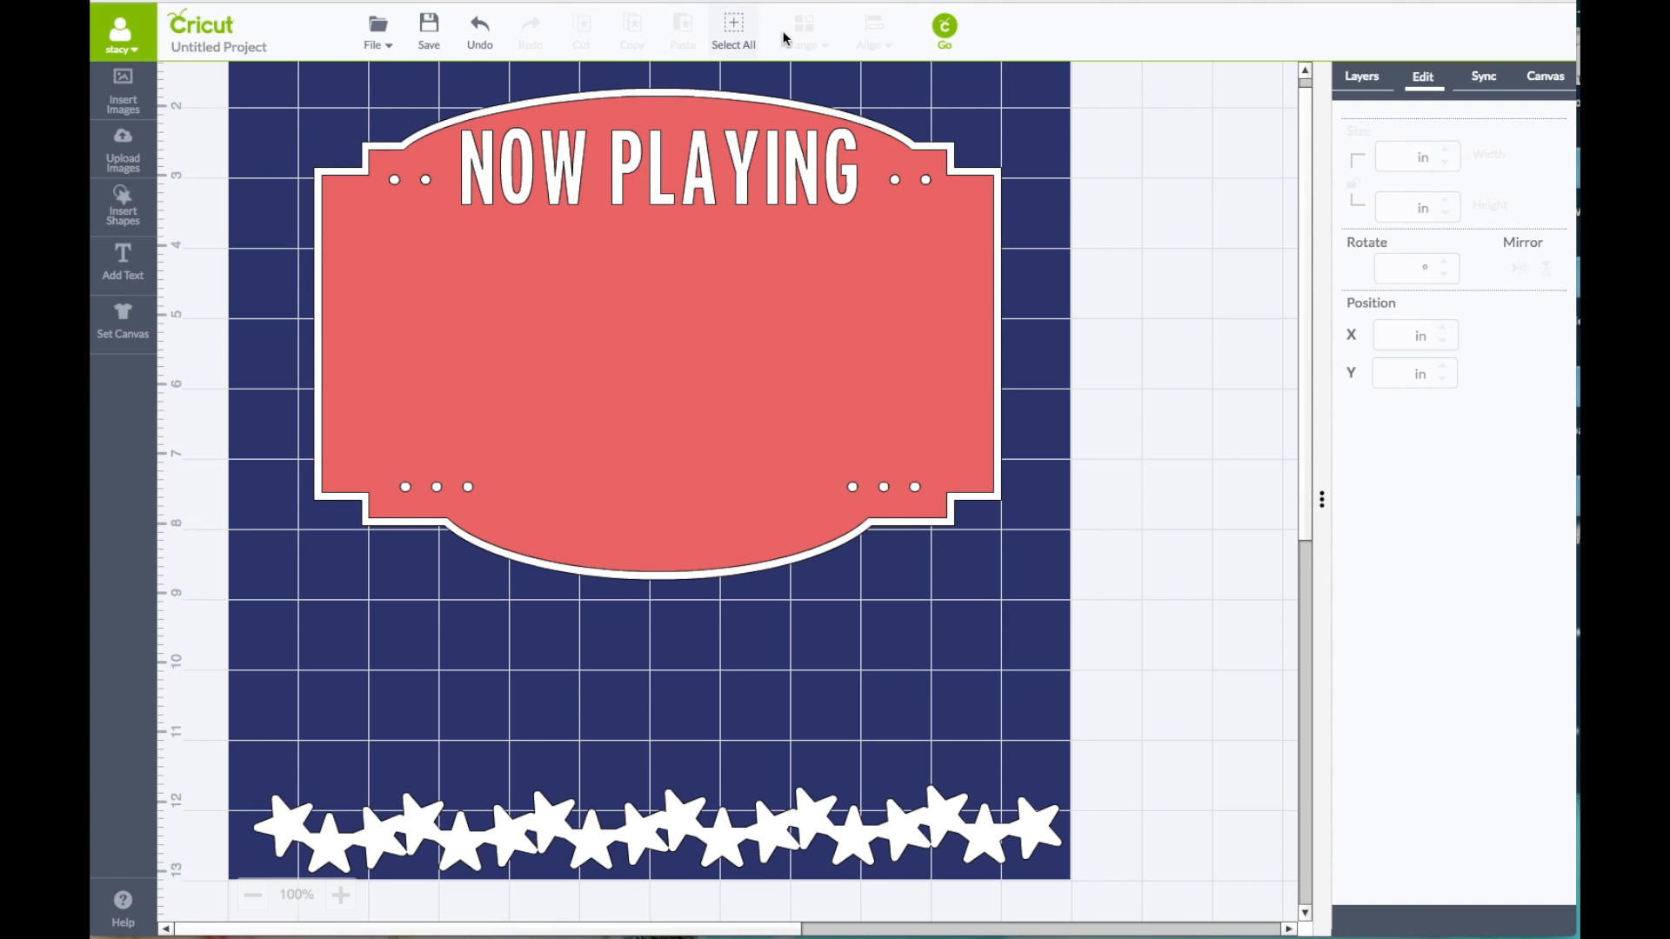
Step: Preview the red and white cutting mats and check the material size each needs, then return to the canvas
click(943, 32)
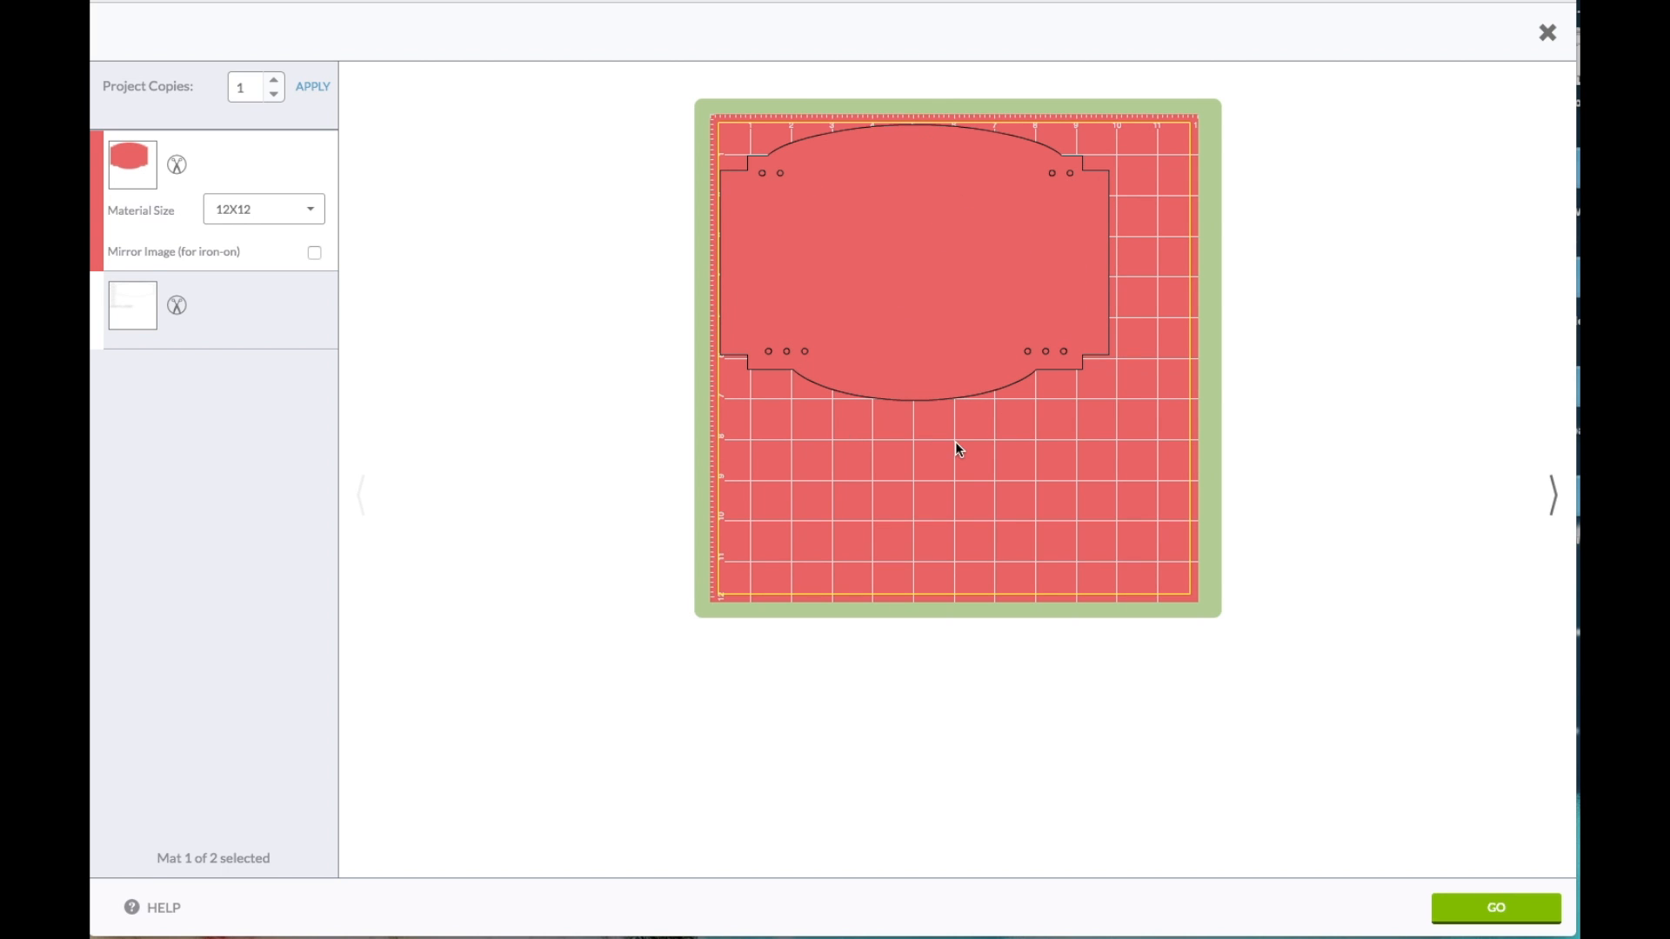
click(236, 333)
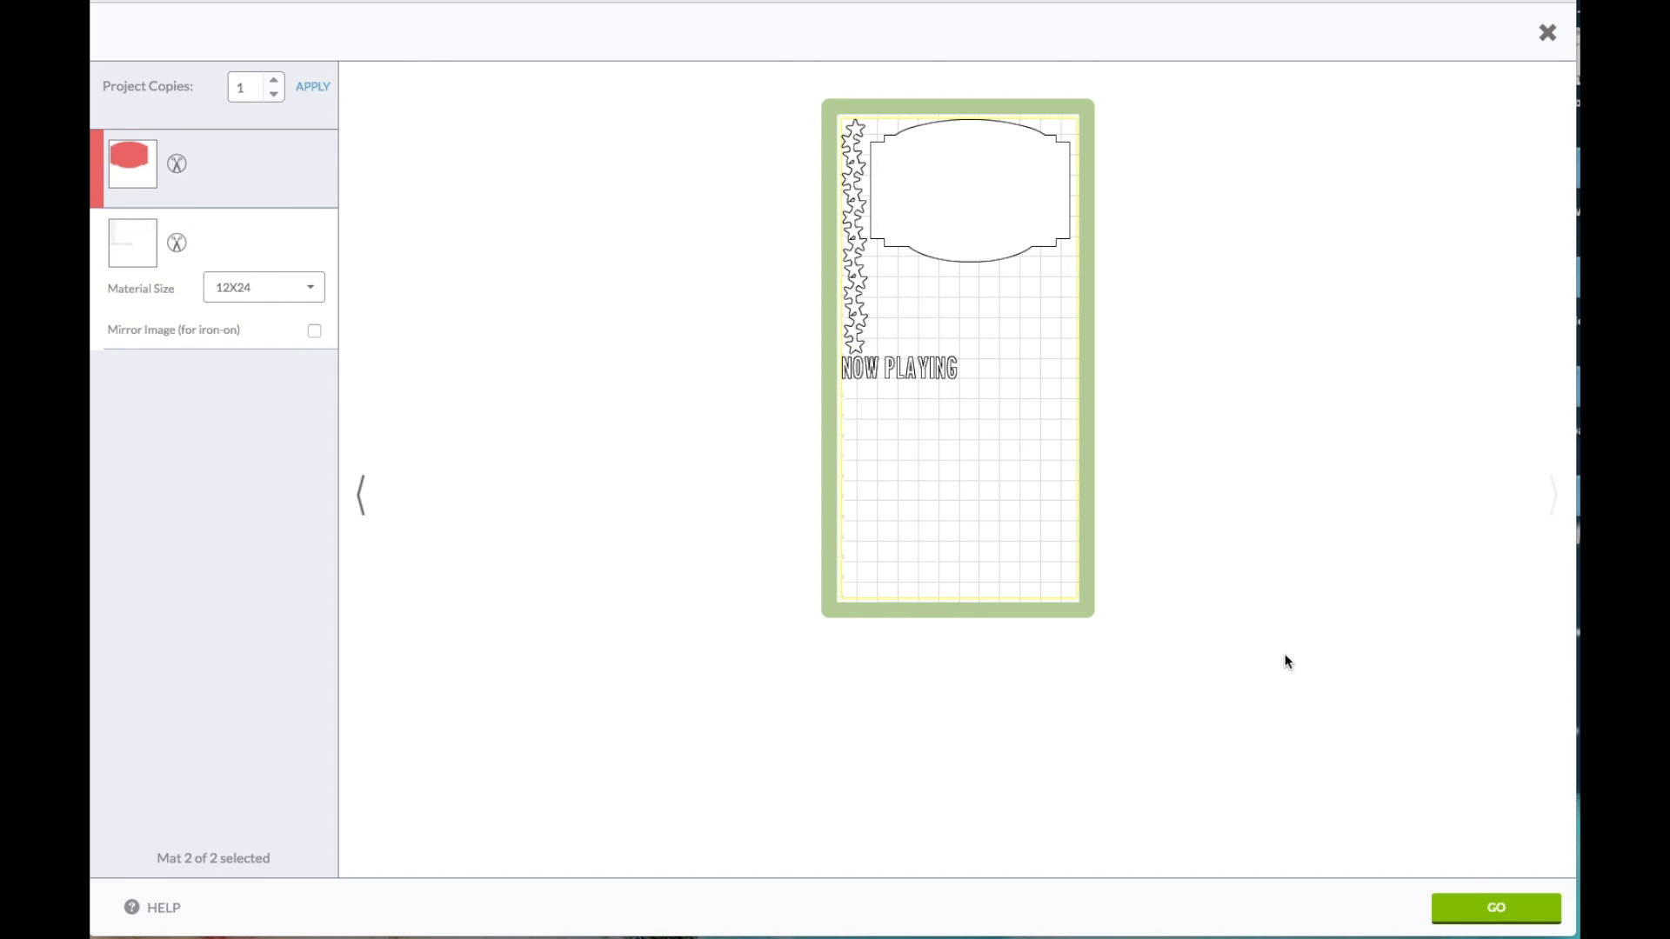
click(1546, 35)
Step: Shrink the white star border proportionally to about 10.67 in wide and preview the white cutting mat again
click(899, 819)
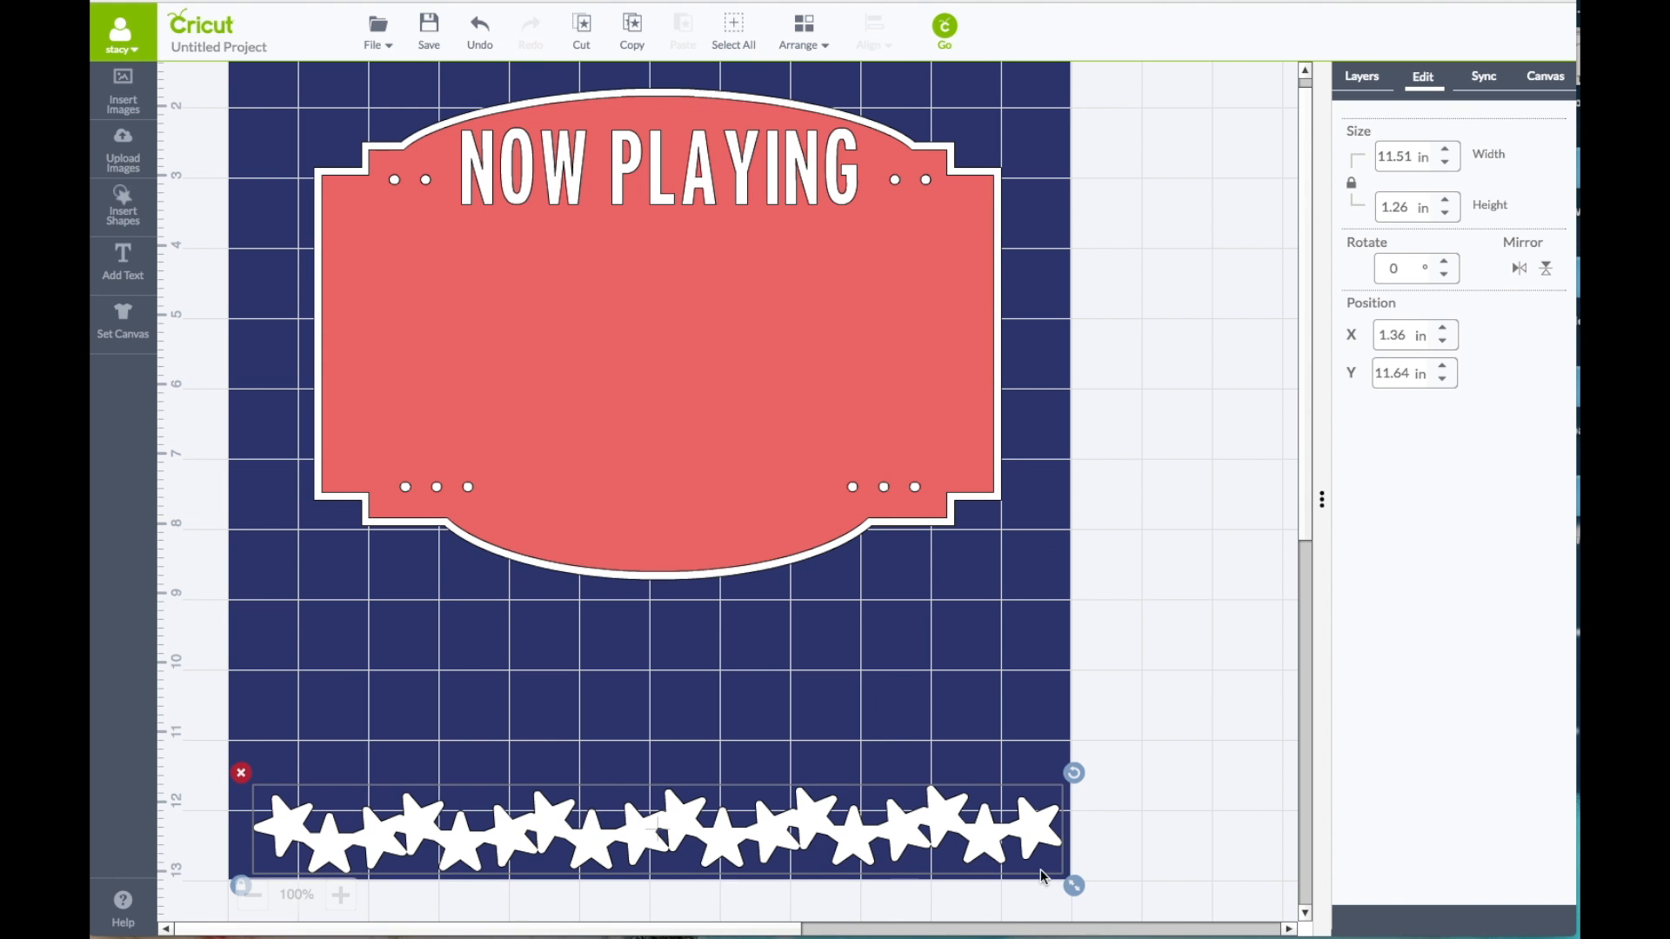
drag(1074, 887, 1048, 886)
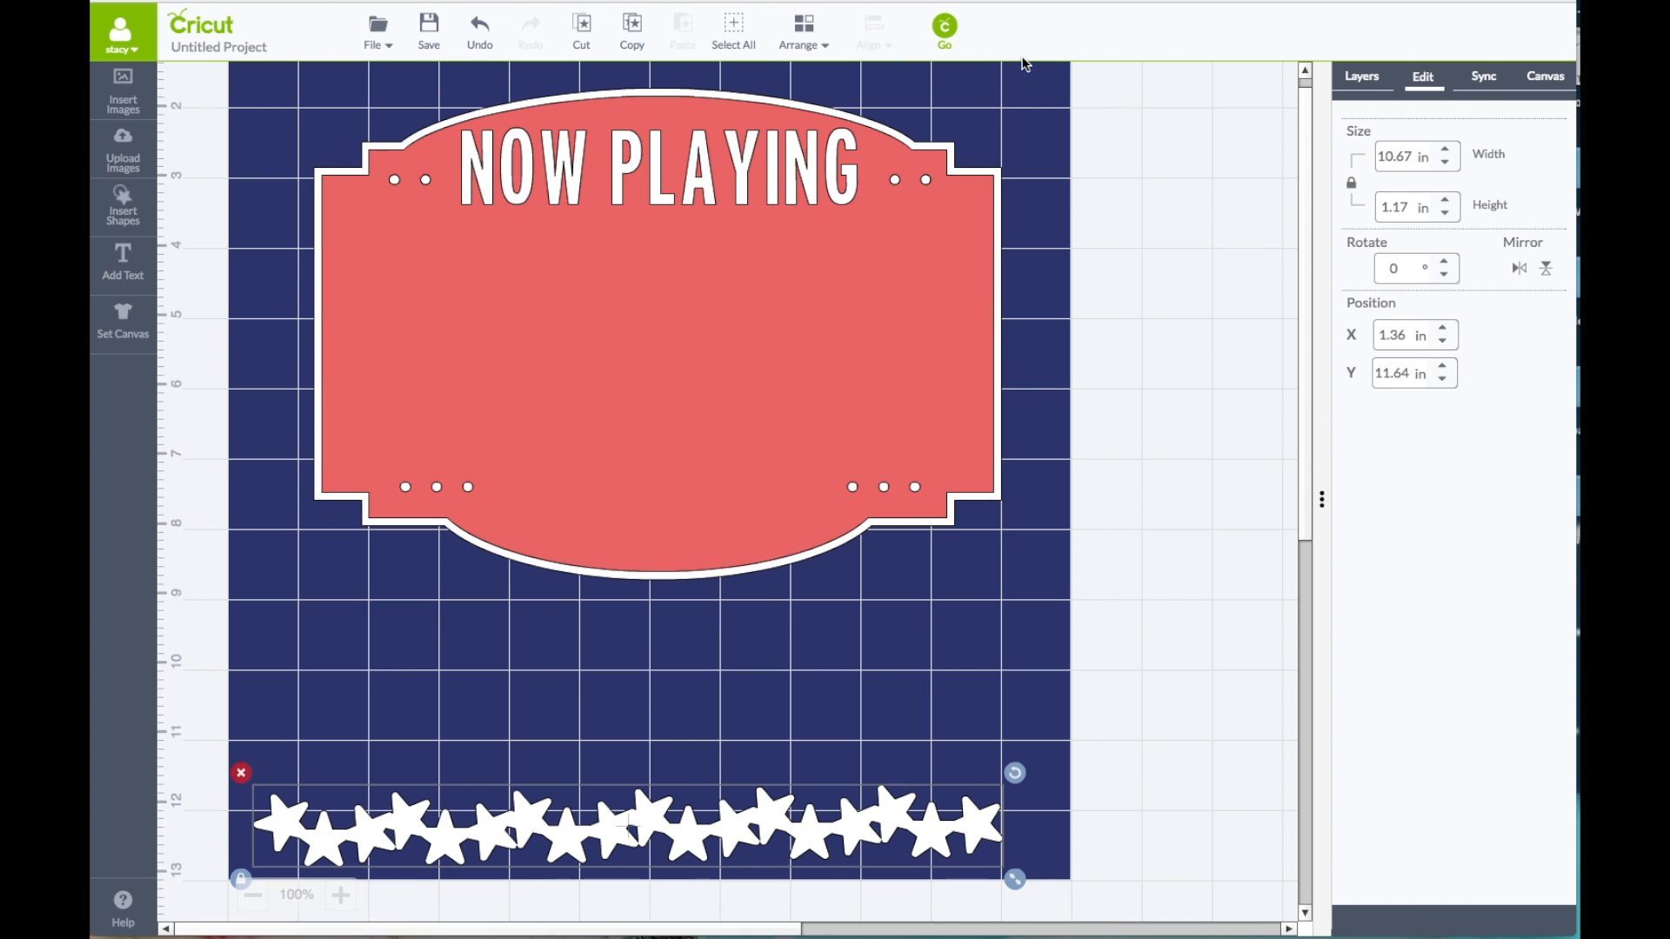
click(945, 44)
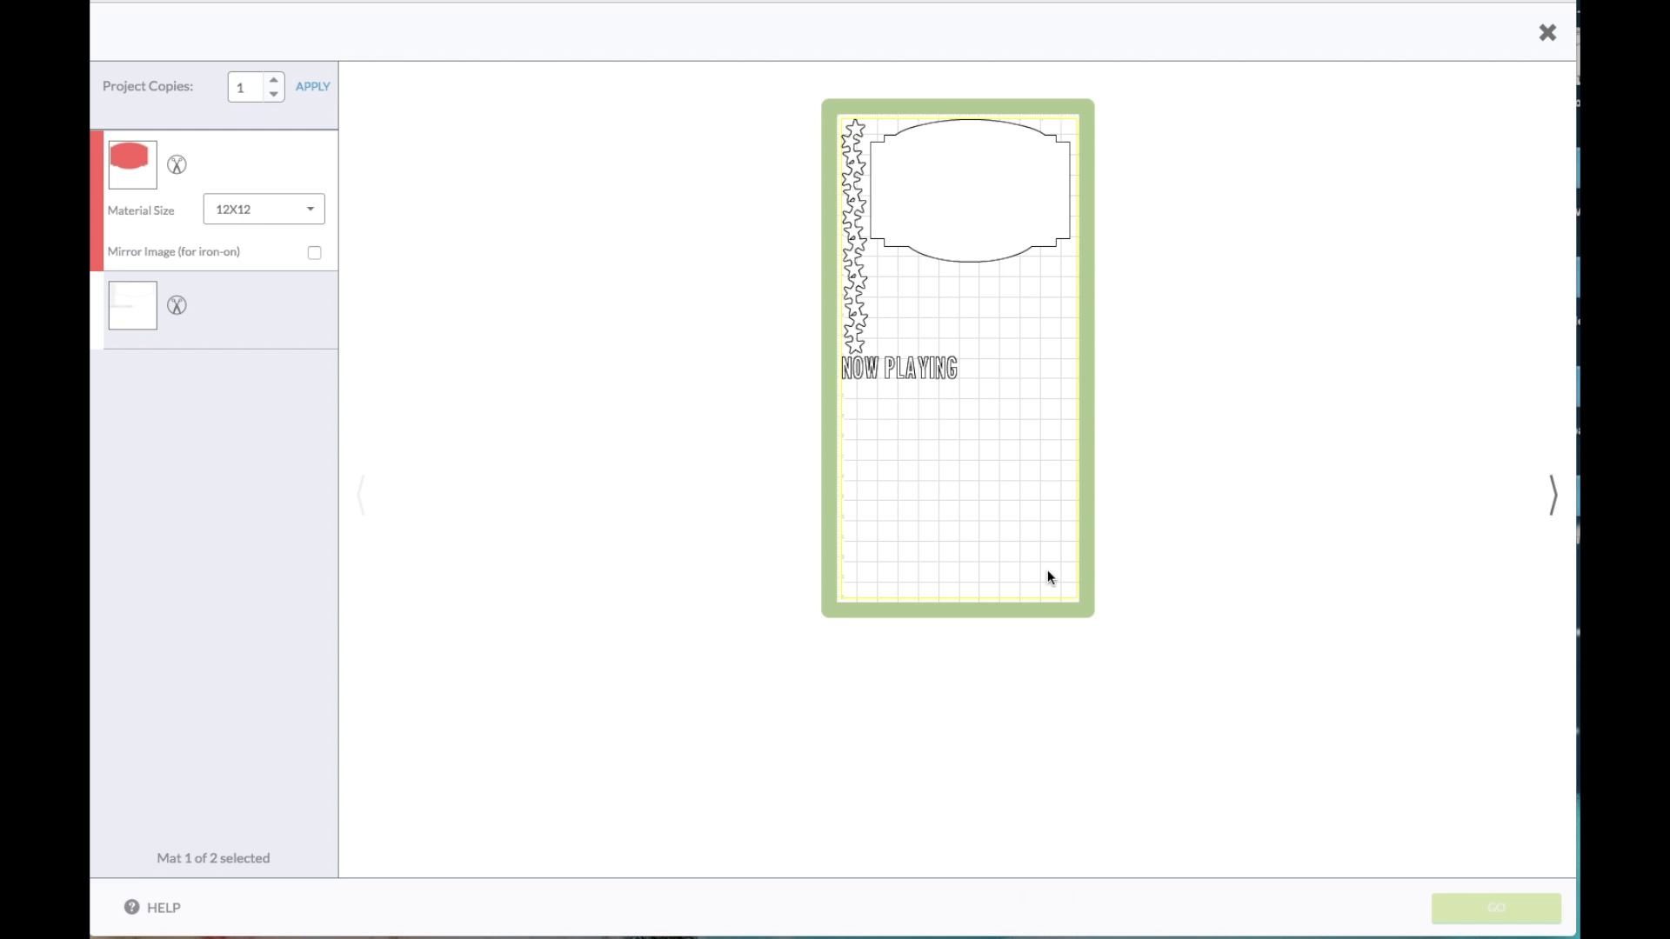
click(274, 331)
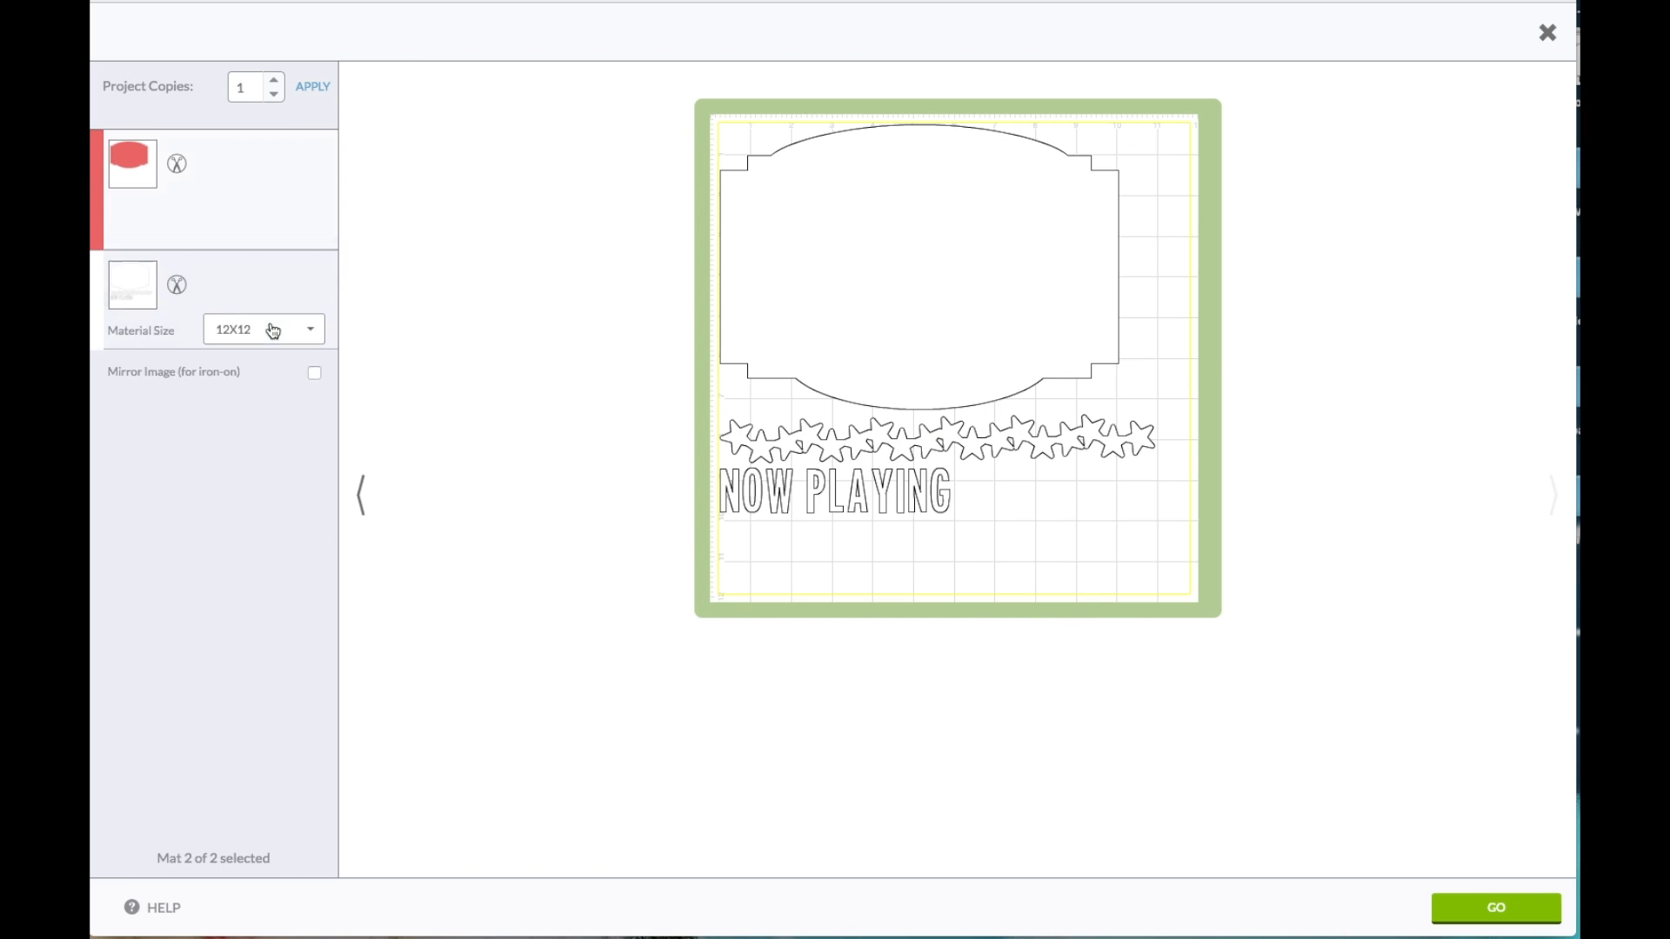